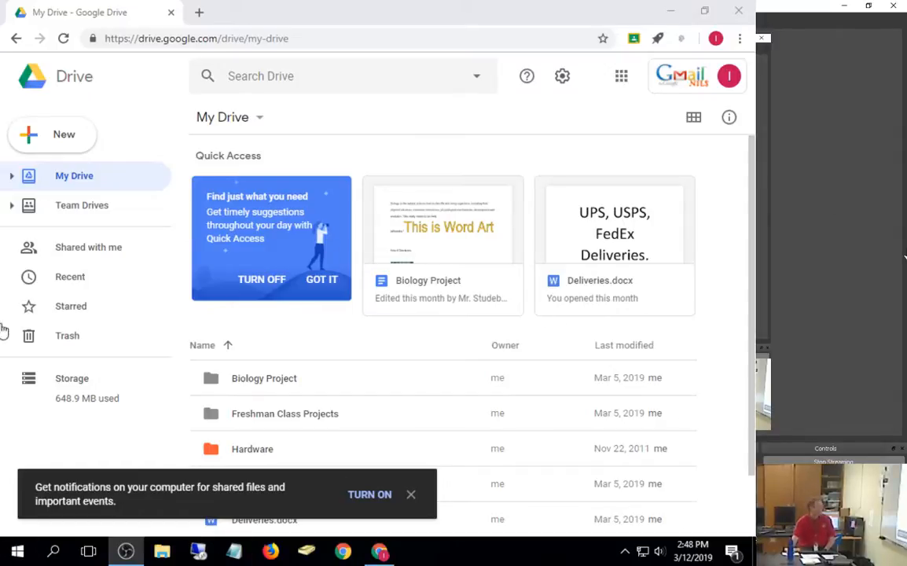
Step: Create a new blank Google Slides presentation from Drive's New menu
left_click(64, 137)
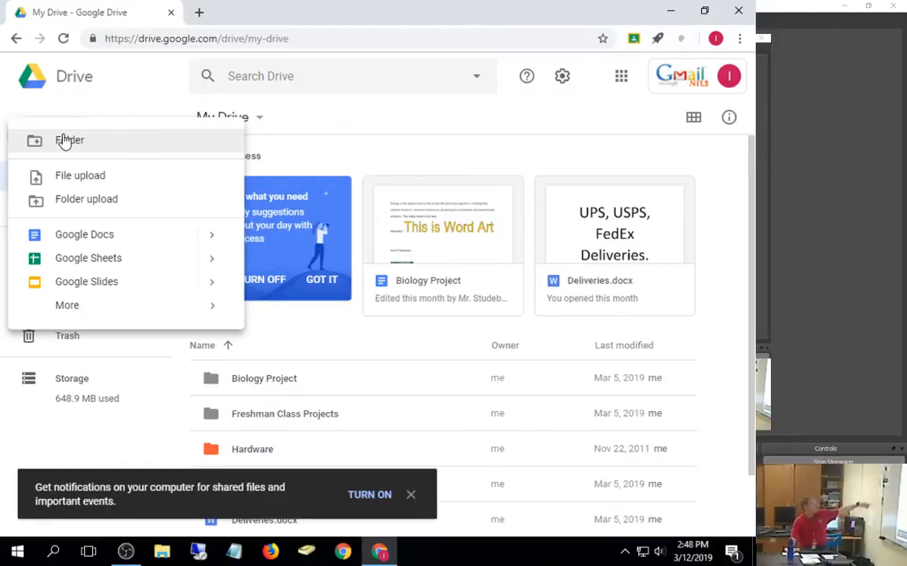
mouse_move(70, 313)
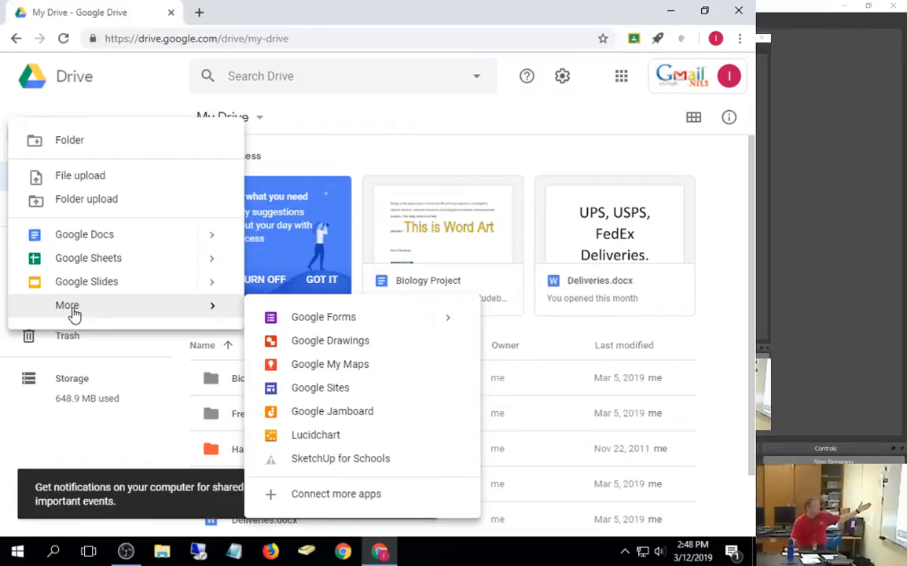
left_click(103, 110)
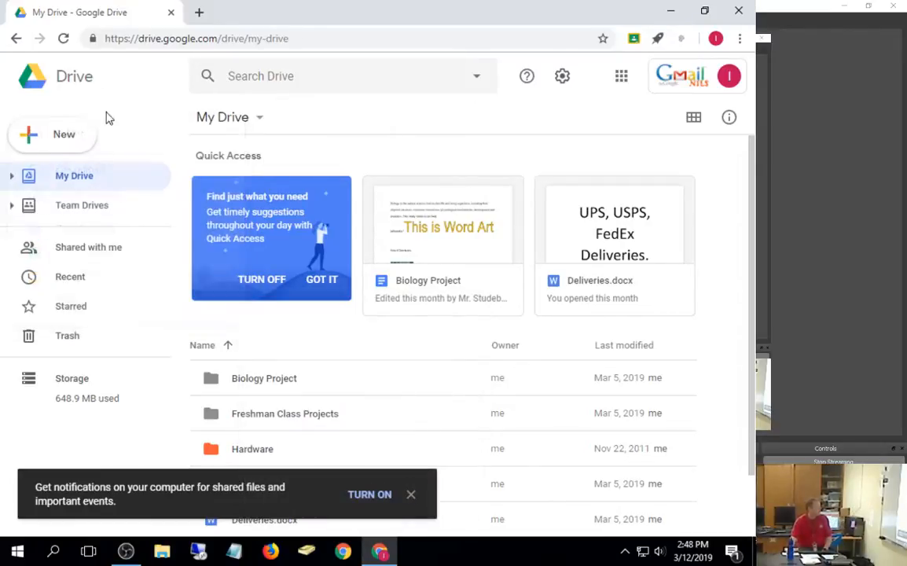
left_click(49, 145)
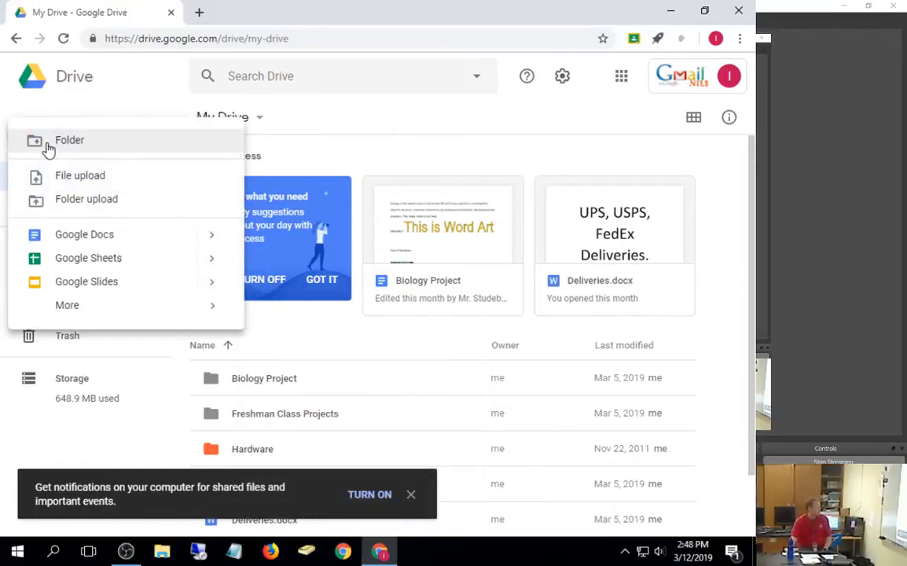
left_click(87, 281)
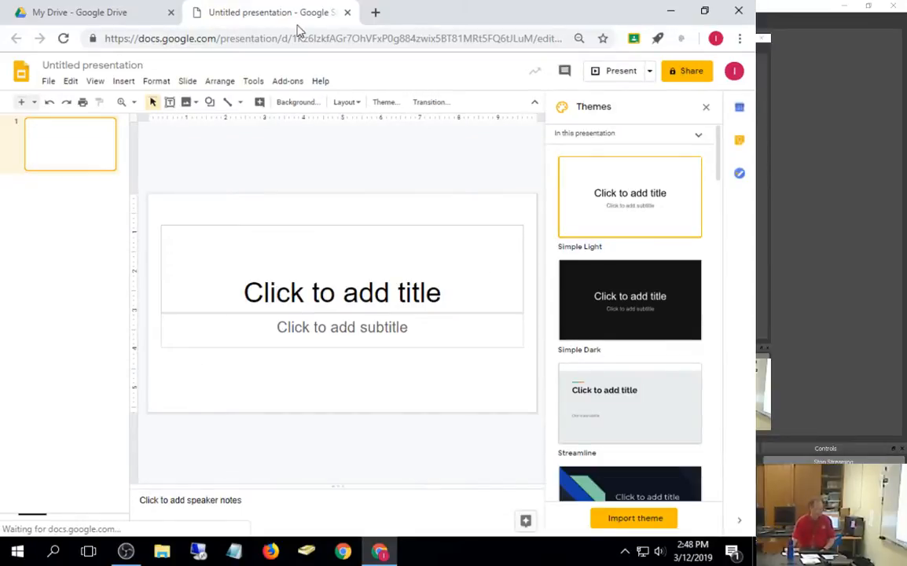
Step: Switch back to the My Drive browser tab, leaving the Untitled presentation in its own tab
left_click(117, 12)
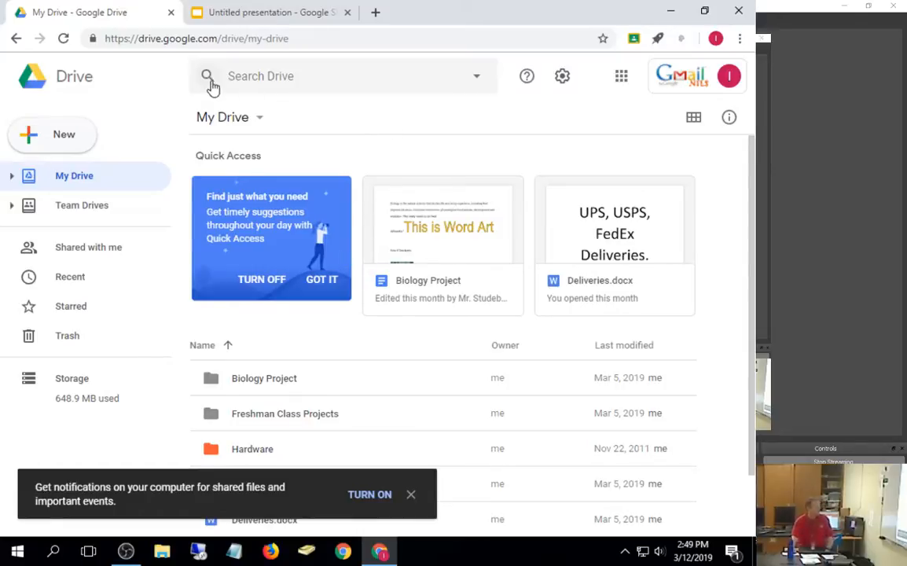
Step: Enter 'biology' in the Search Drive box and expand the advanced search options
left_click(299, 76)
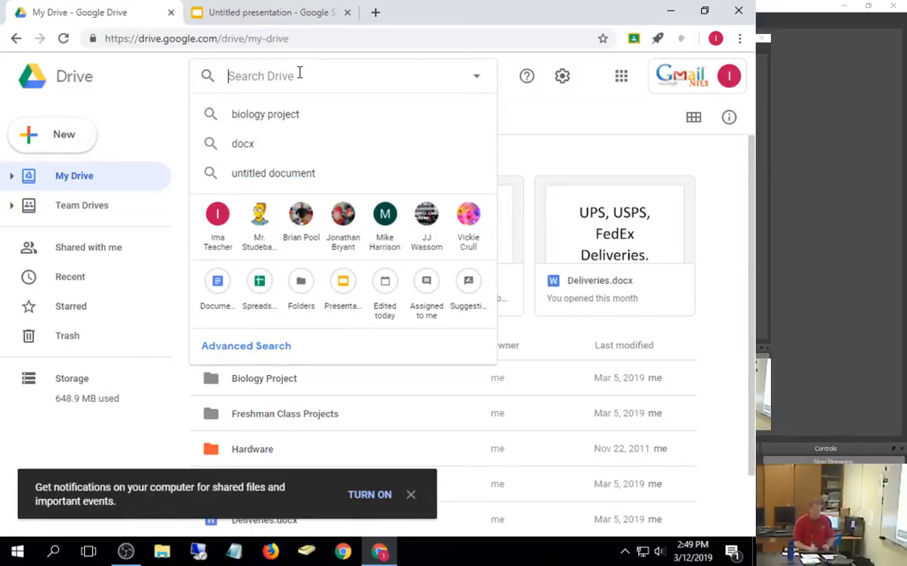
type("biolog")
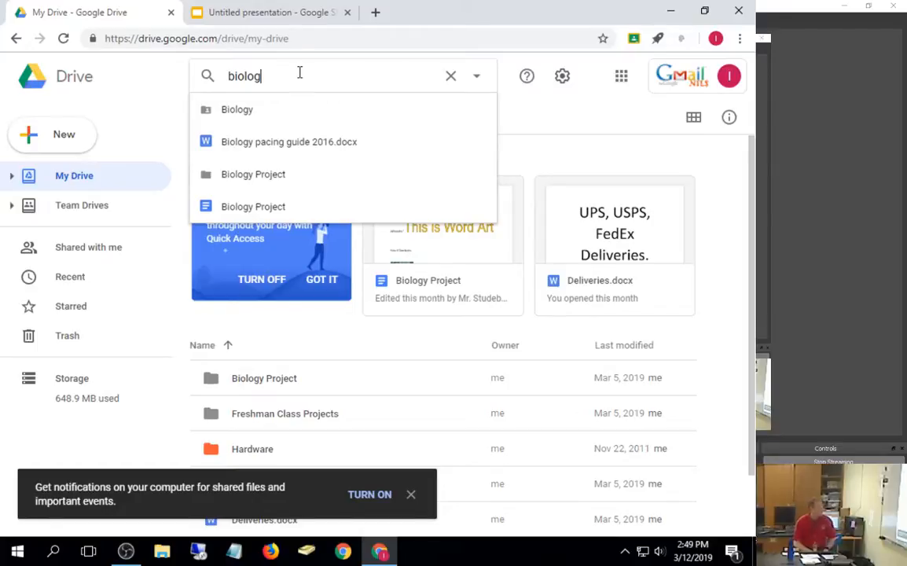
type("y")
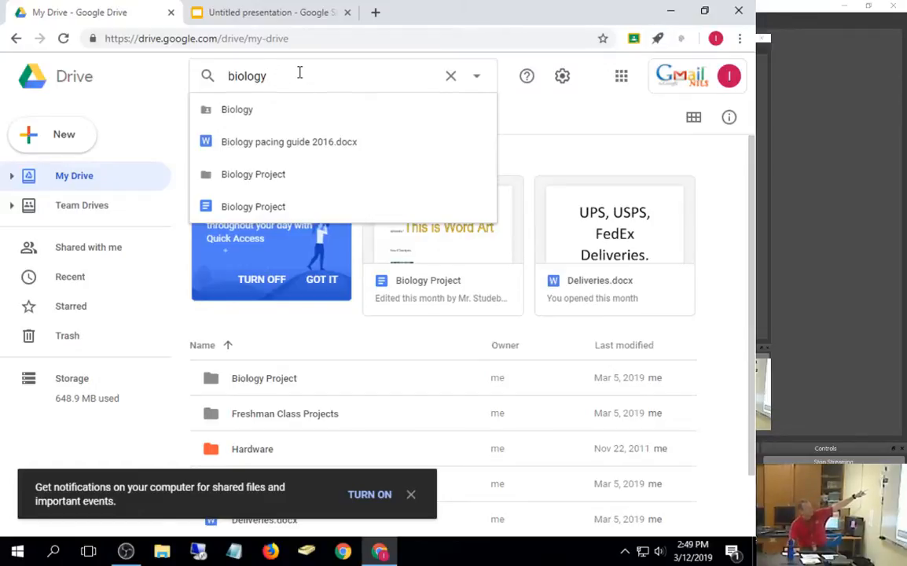
left_click(477, 78)
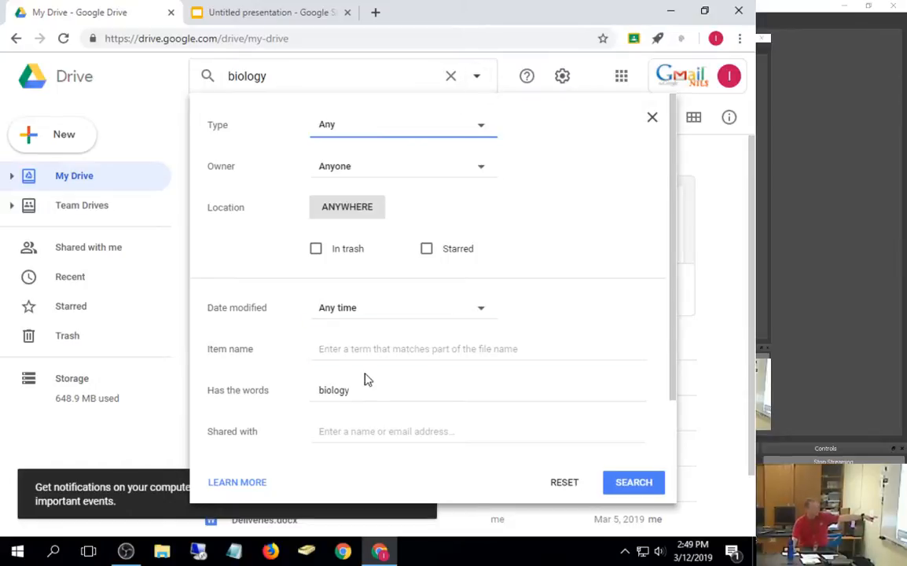
Step: Limit the biology search to Spreadsheets and run it as 'type:spreadsheet biology'
left_click(481, 130)
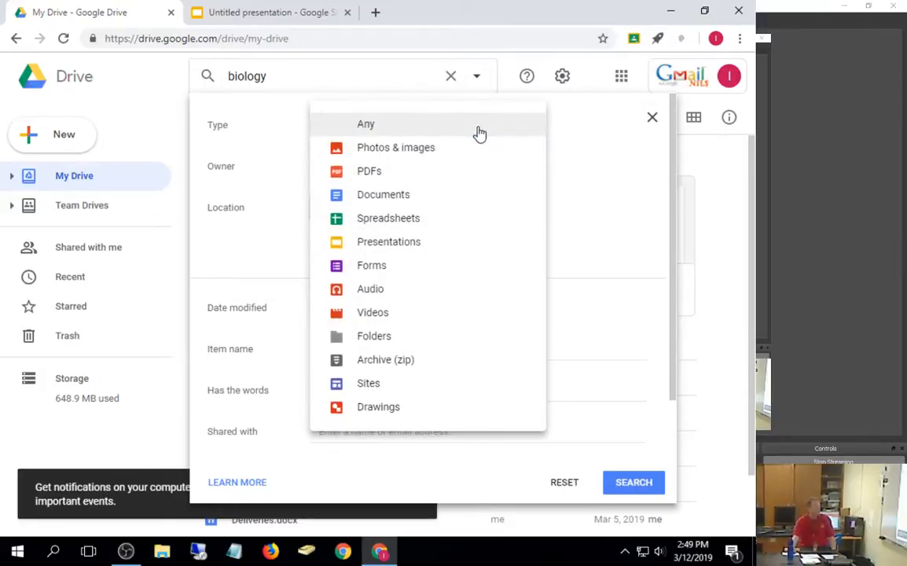
left_click(391, 221)
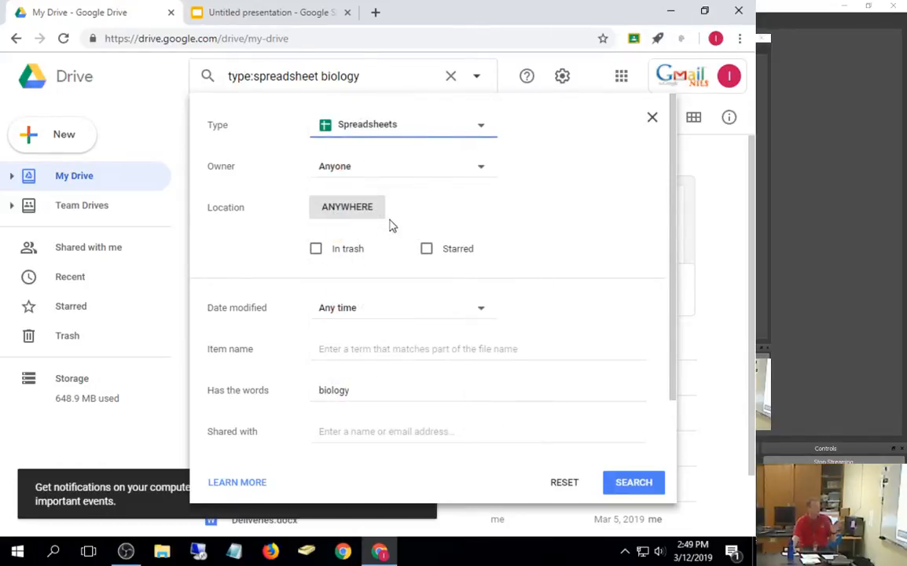
left_click(643, 485)
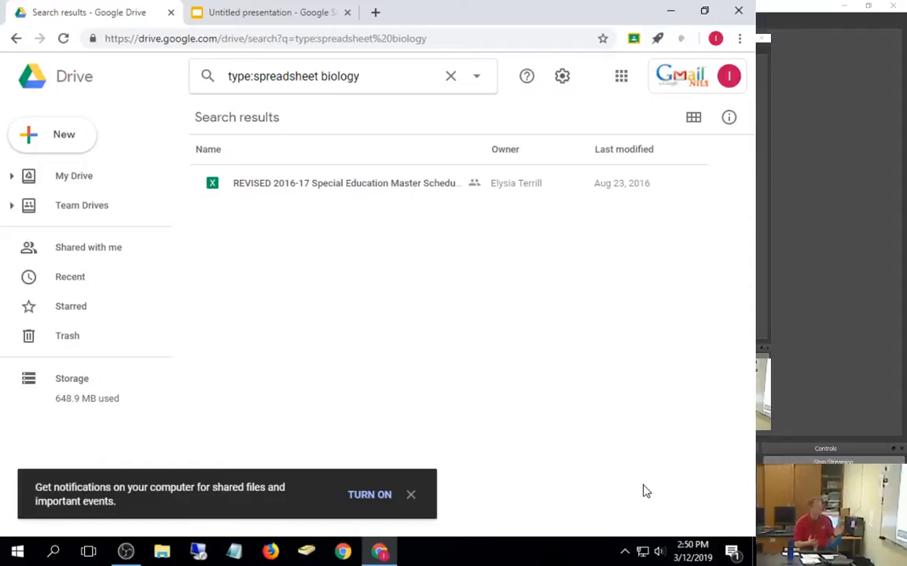
left_click(669, 10)
double_click(189, 173)
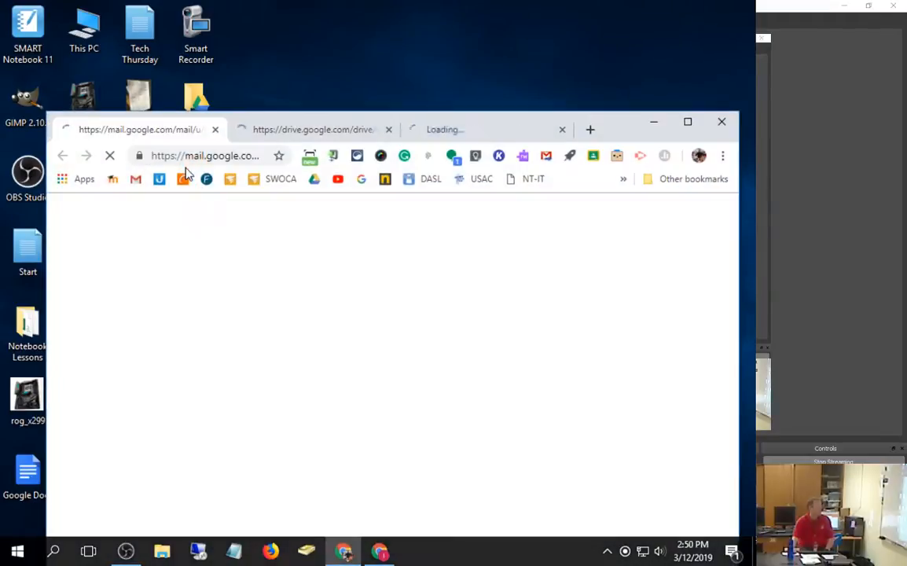
left_click(695, 128)
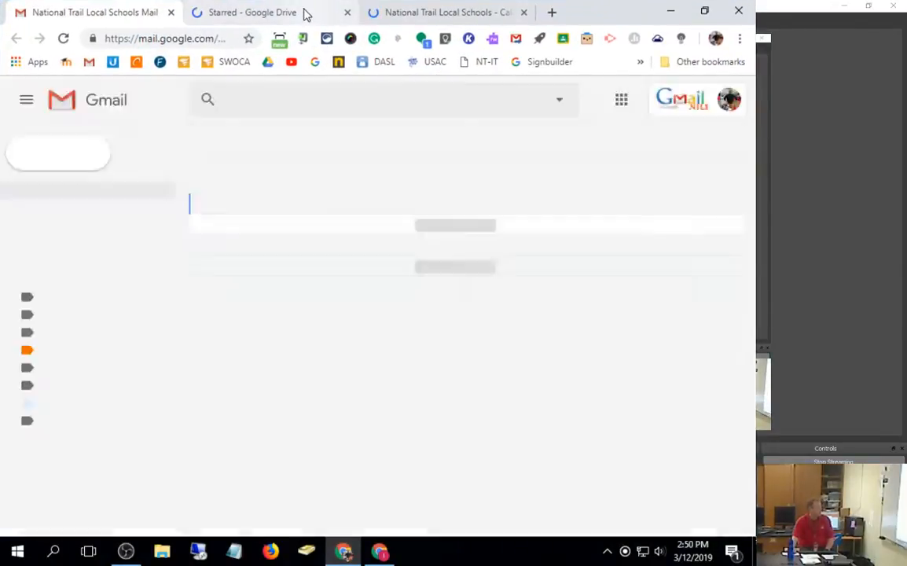
left_click(303, 14)
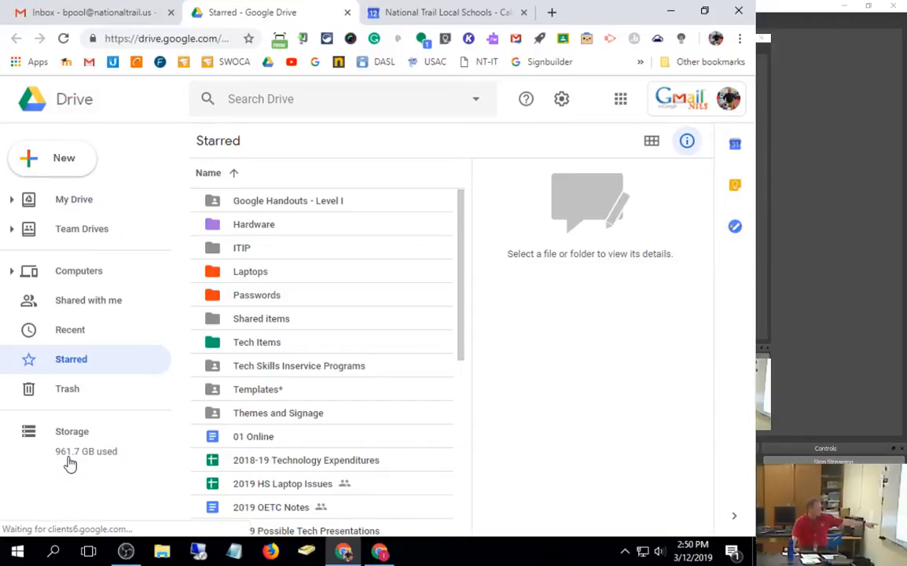
left_click(731, 9)
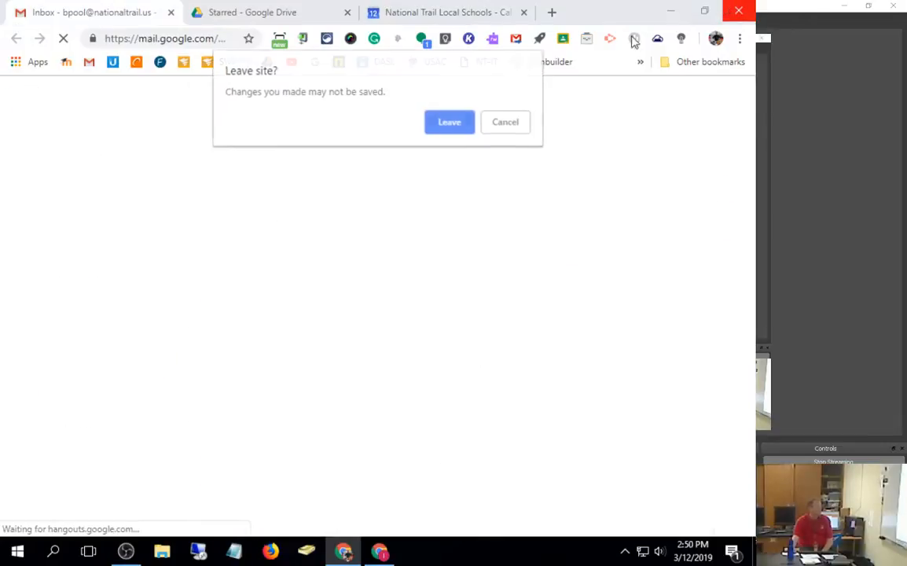
left_click(450, 124)
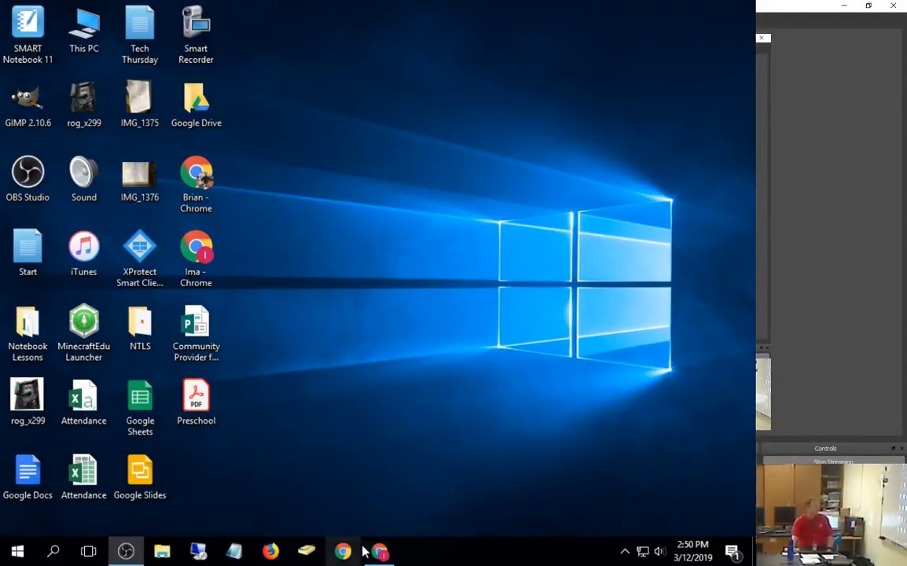
left_click(378, 551)
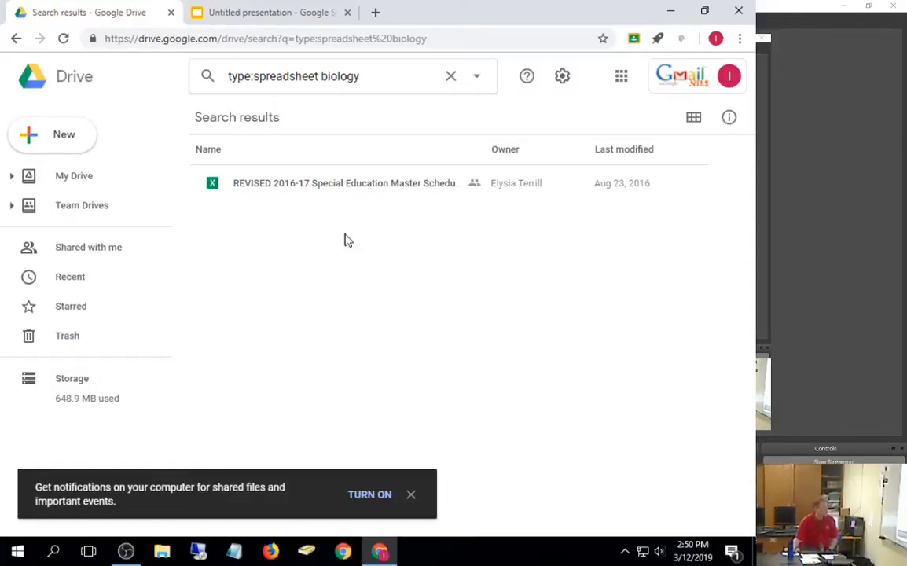
Step: Set the advanced search type to Documents, leaving the owner filter at Anyone
left_click(475, 83)
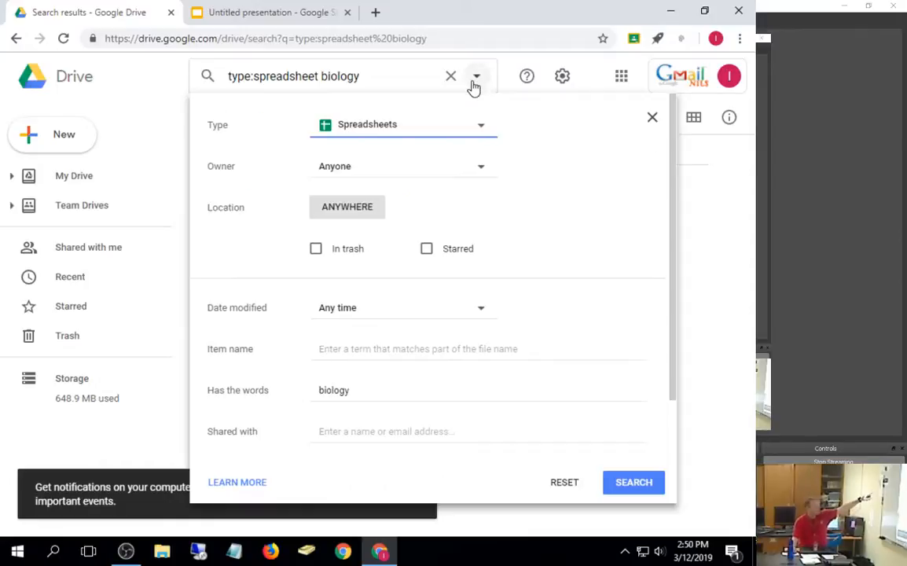
left_click(479, 125)
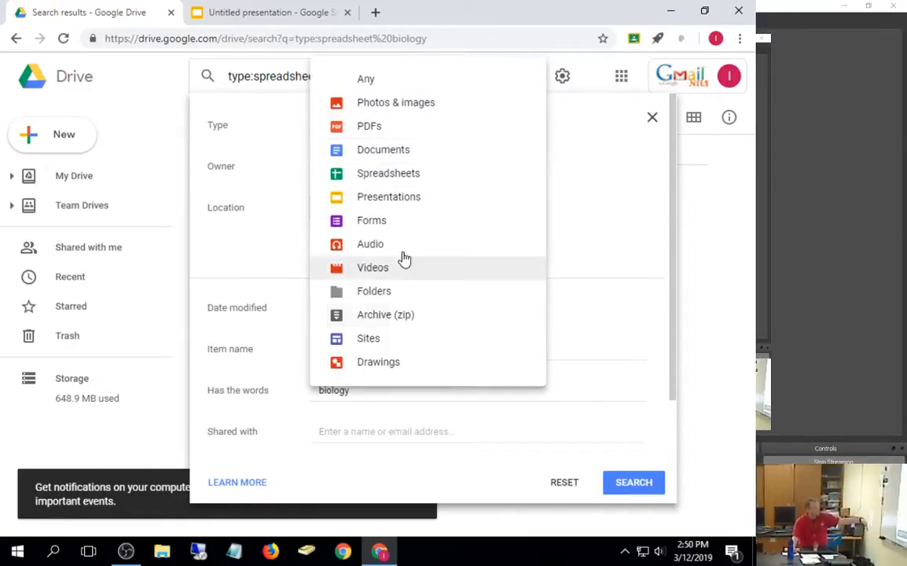
left_click(411, 158)
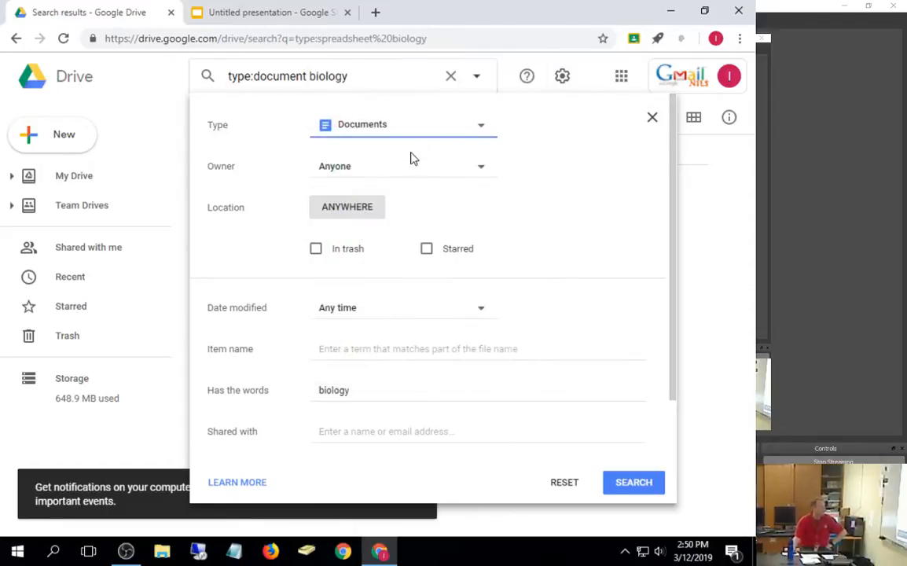
left_click(423, 176)
left_click(423, 176)
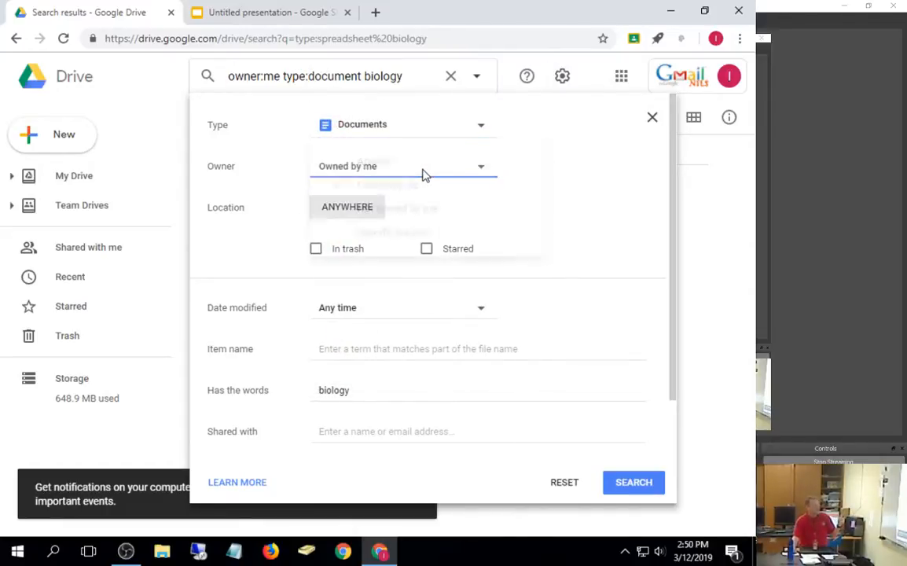
left_click(423, 176)
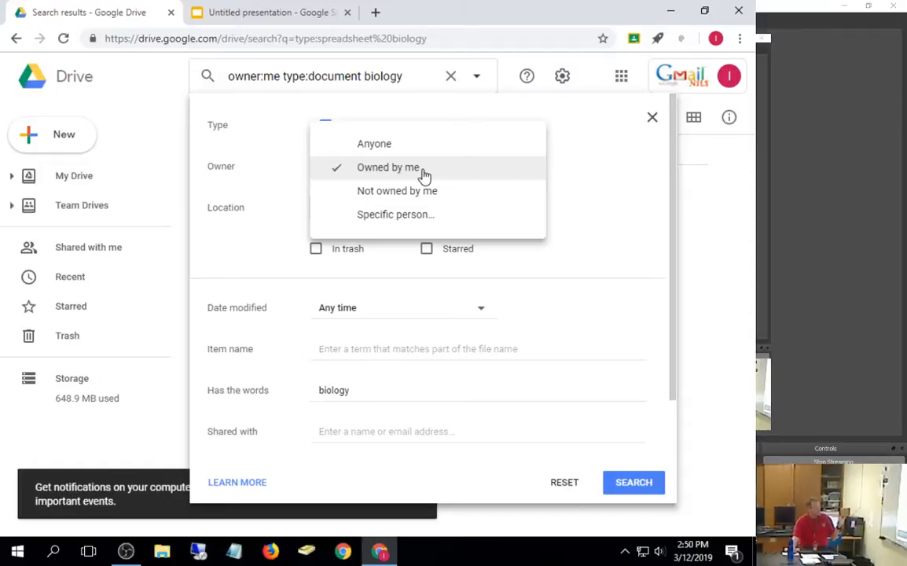
left_click(416, 145)
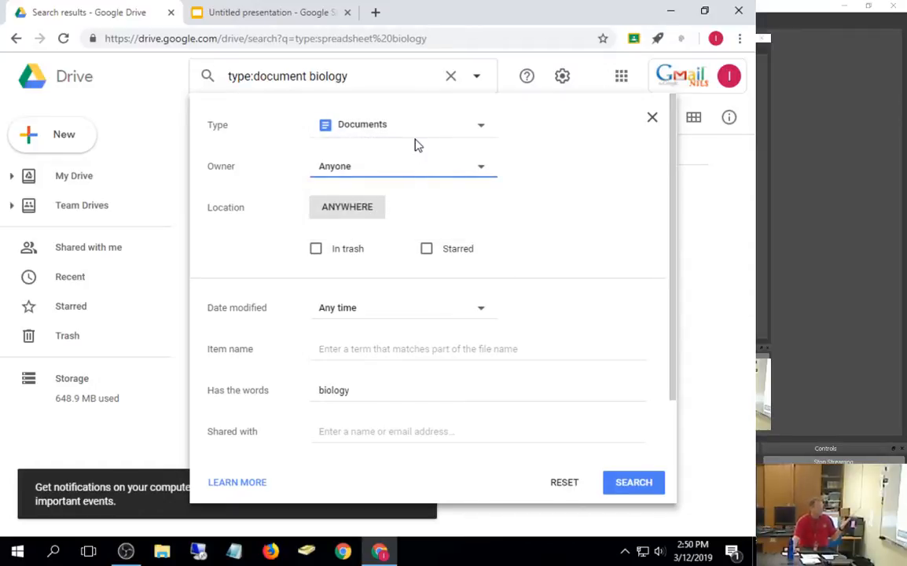
Step: Set the owner filter to a specific colleague chosen from the suggestions and run the search
left_click(482, 171)
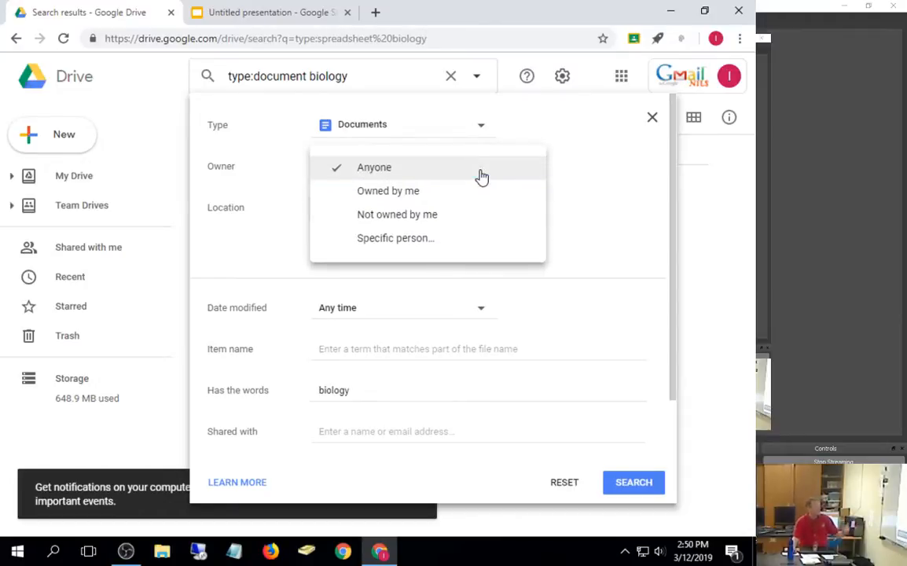
left_click(450, 236)
left_click(548, 168)
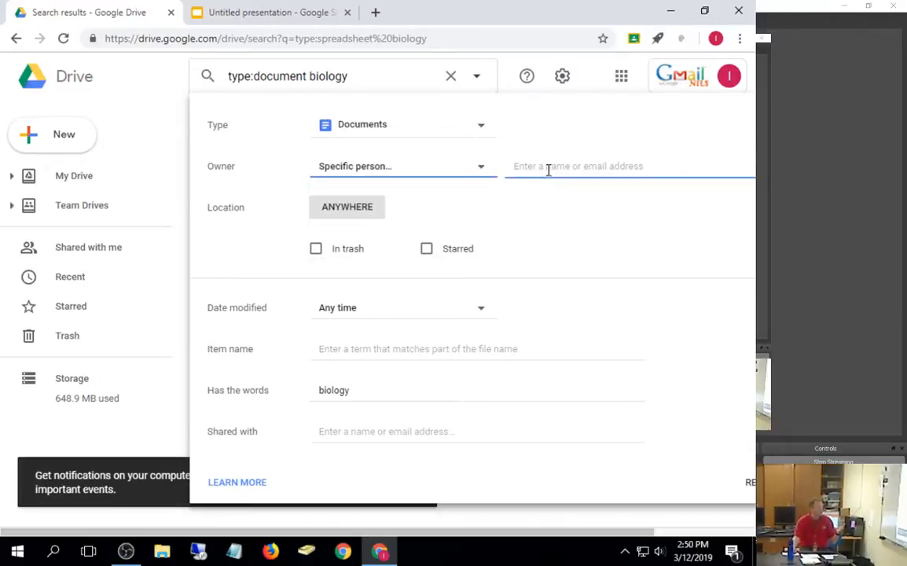
type("dst")
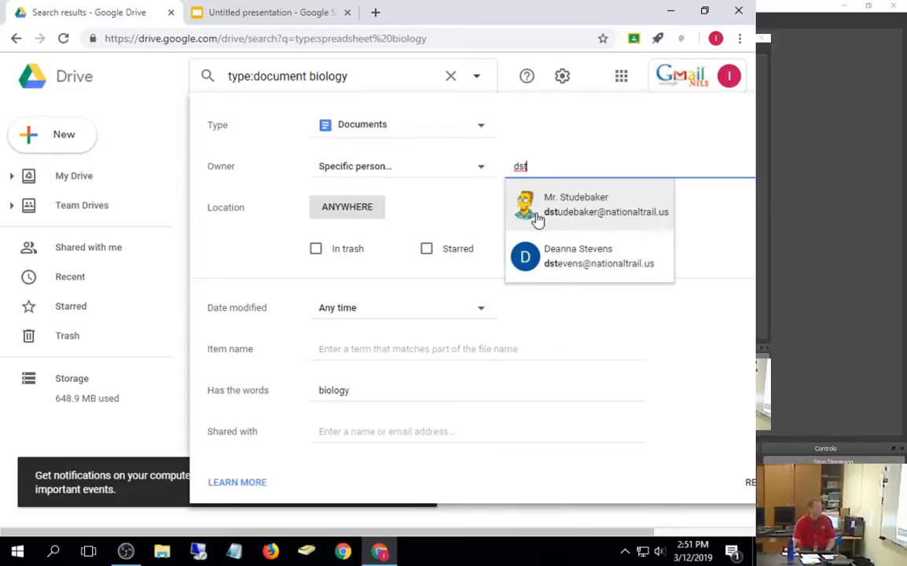
left_click(538, 221)
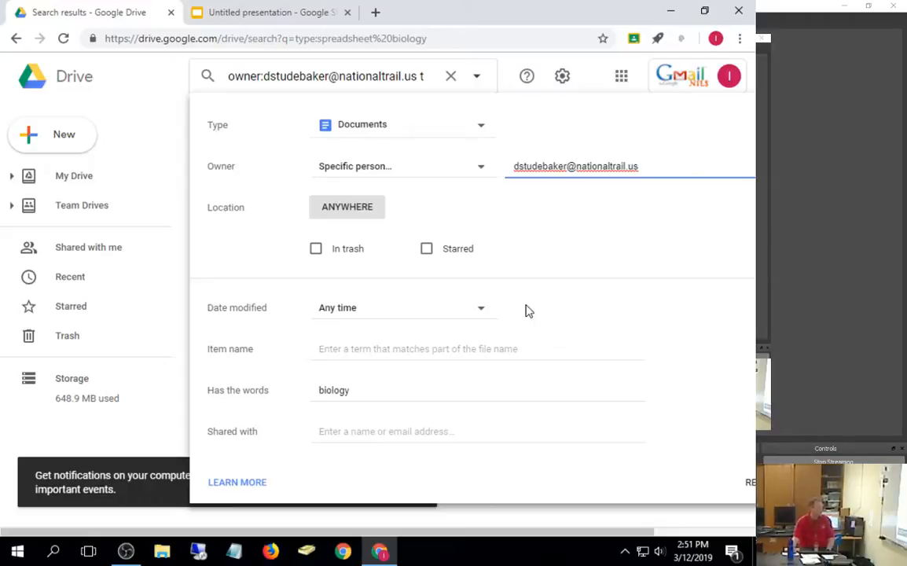
key("Return")
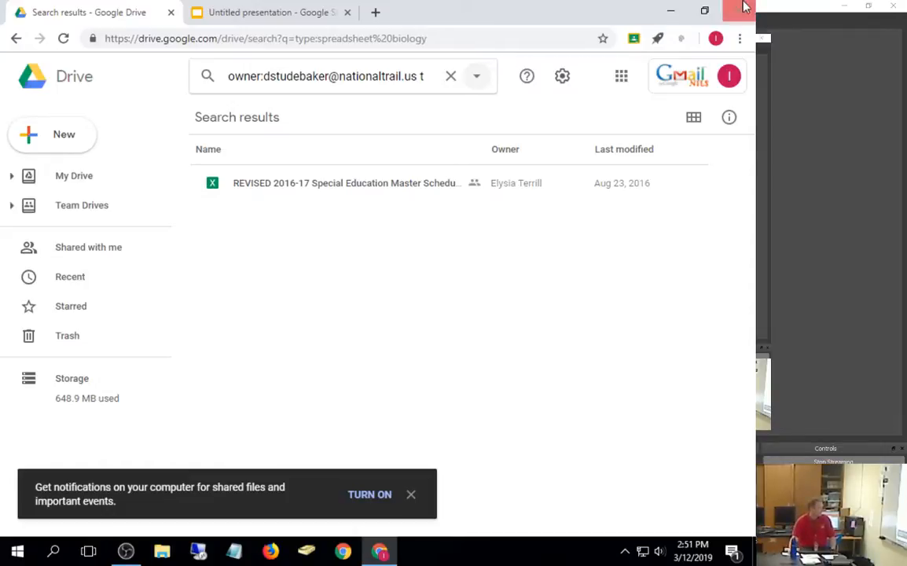
Step: Dismiss the desktop notifications prompt and return to the full My Drive file list
left_click(411, 496)
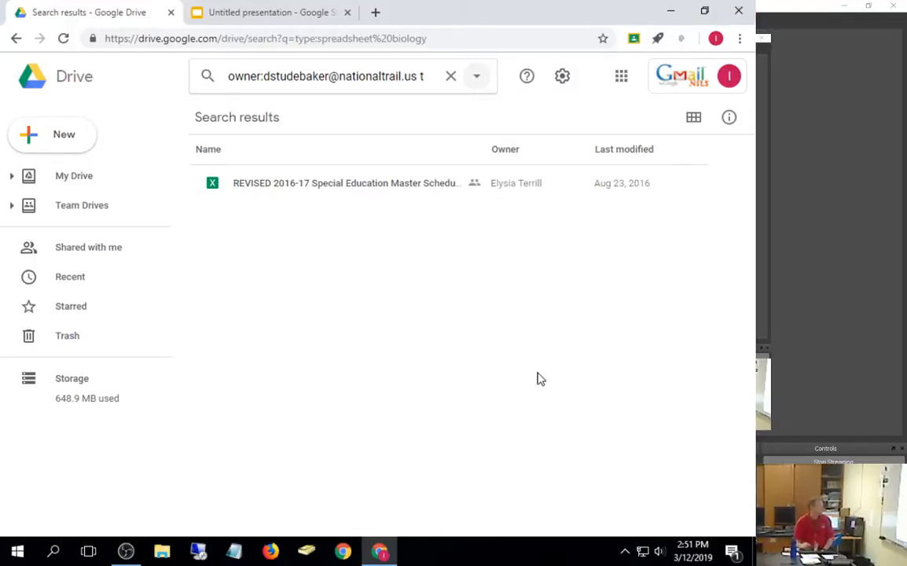
left_click(81, 189)
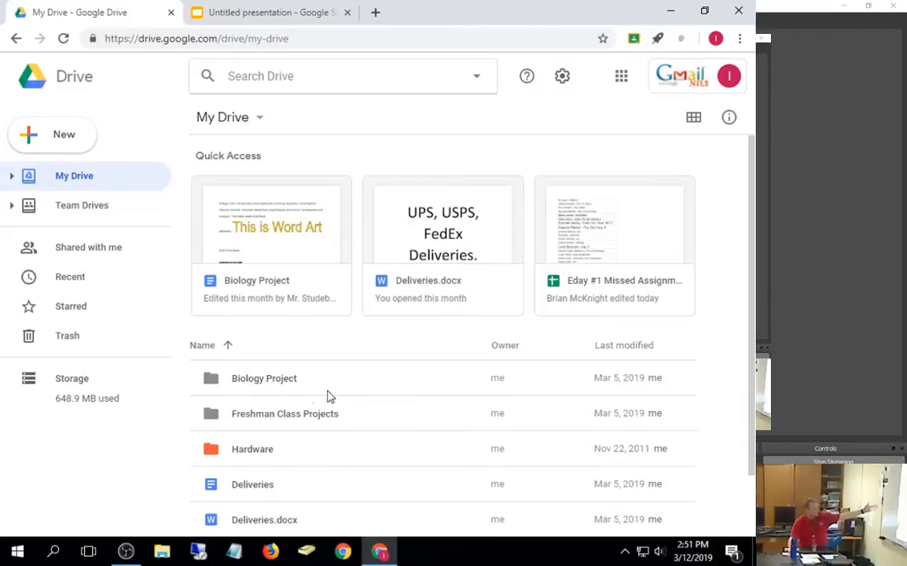
Step: Scroll the list, check the Last modified sort options without changing order, then bring up the New menu
scroll(339, 405, "down", 2)
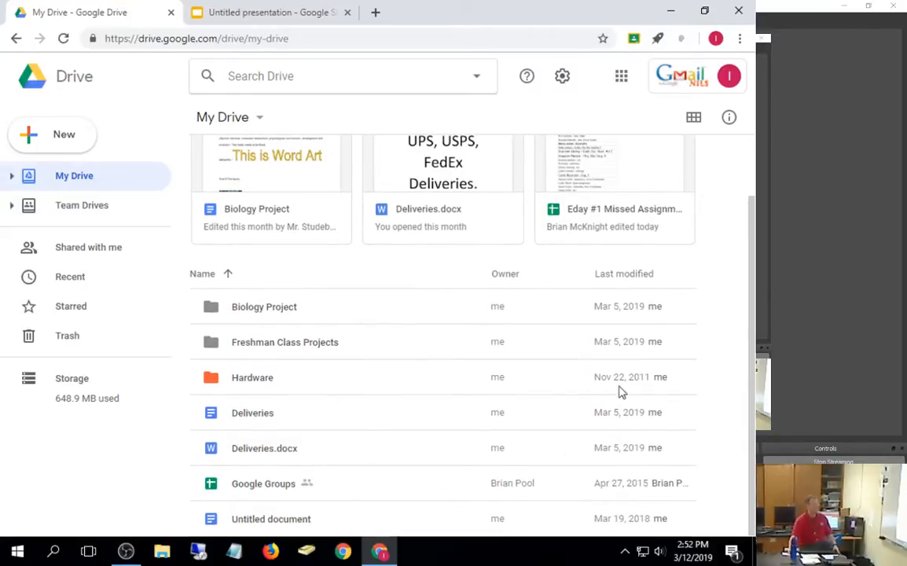
left_click(633, 280)
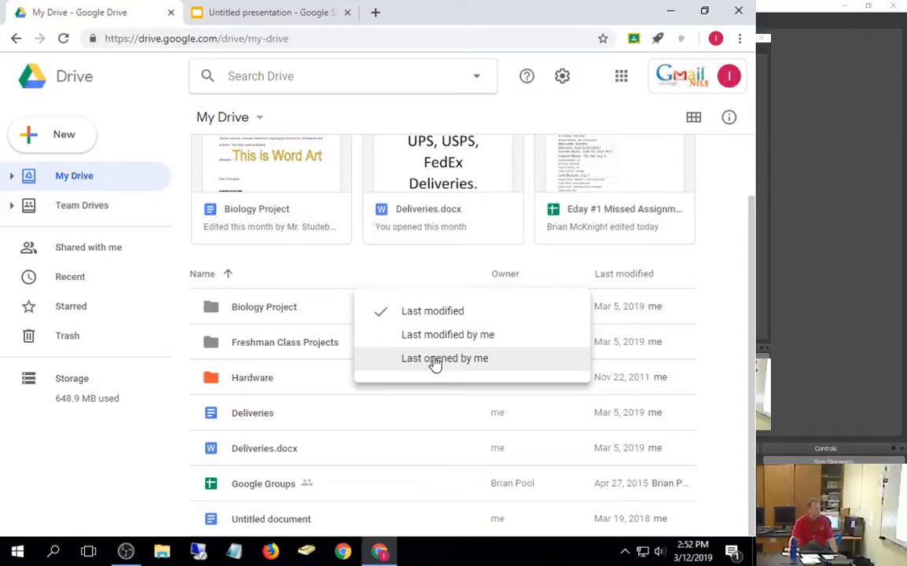
left_click(661, 279)
left_click(662, 277)
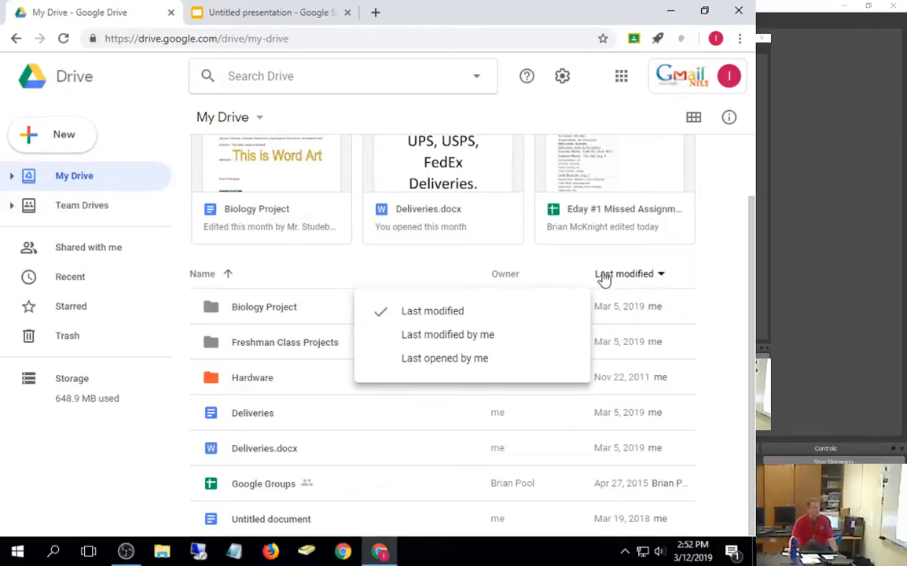
left_click(507, 279)
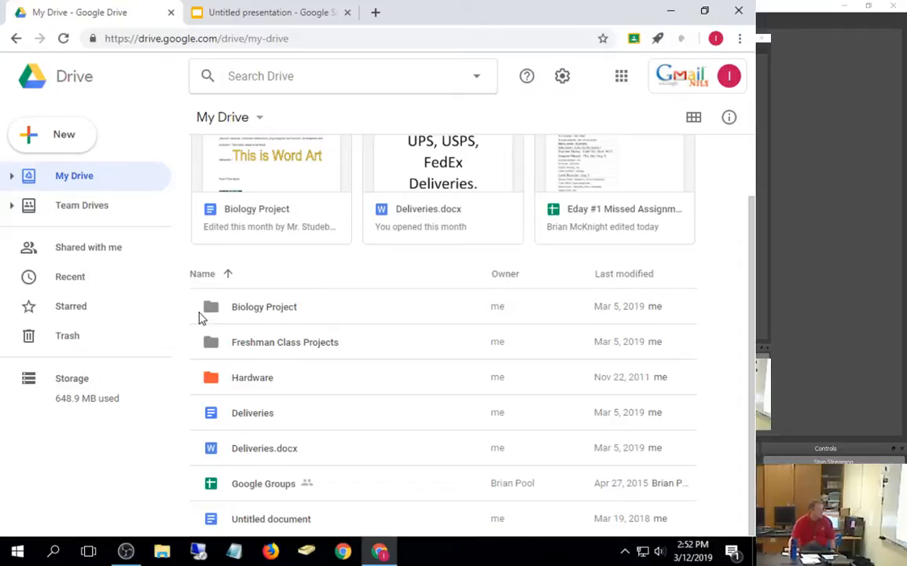
left_click(69, 142)
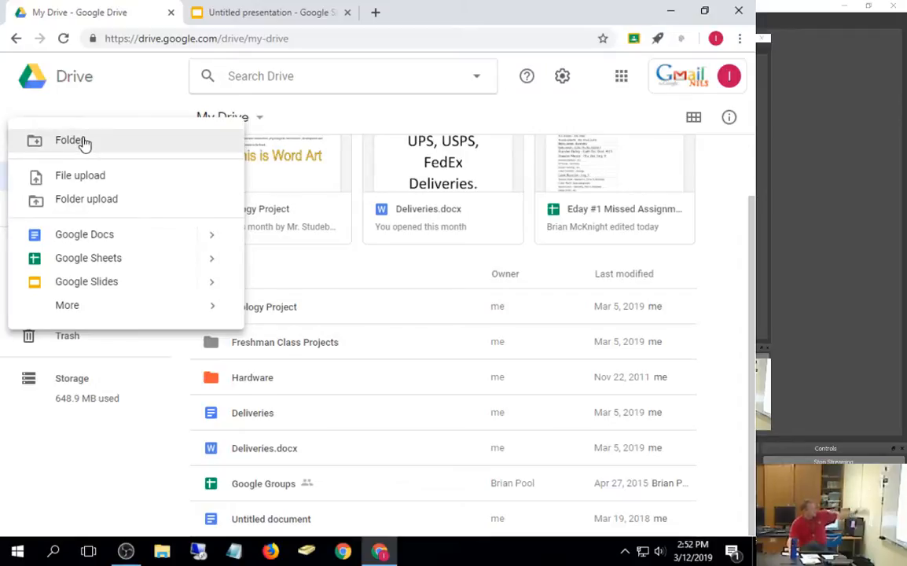
left_click(85, 142)
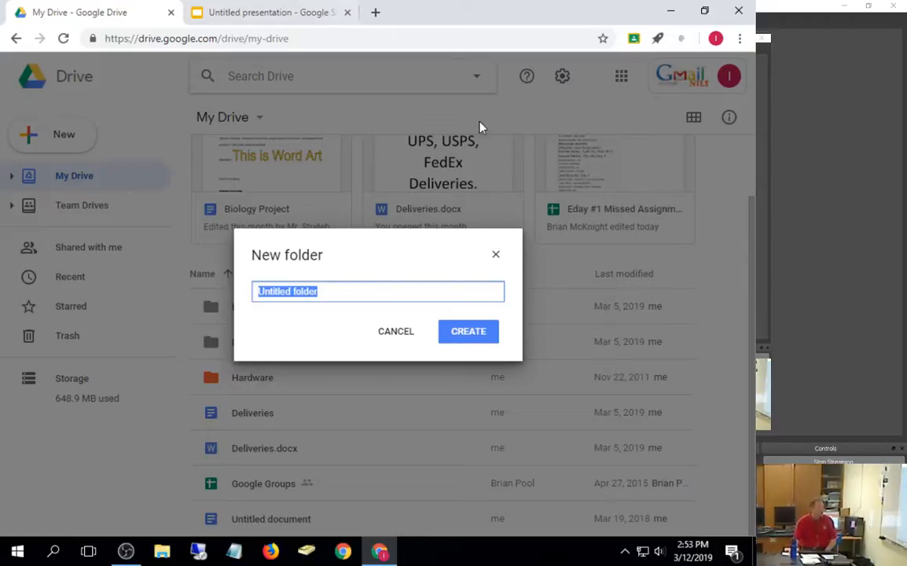
left_click(495, 256)
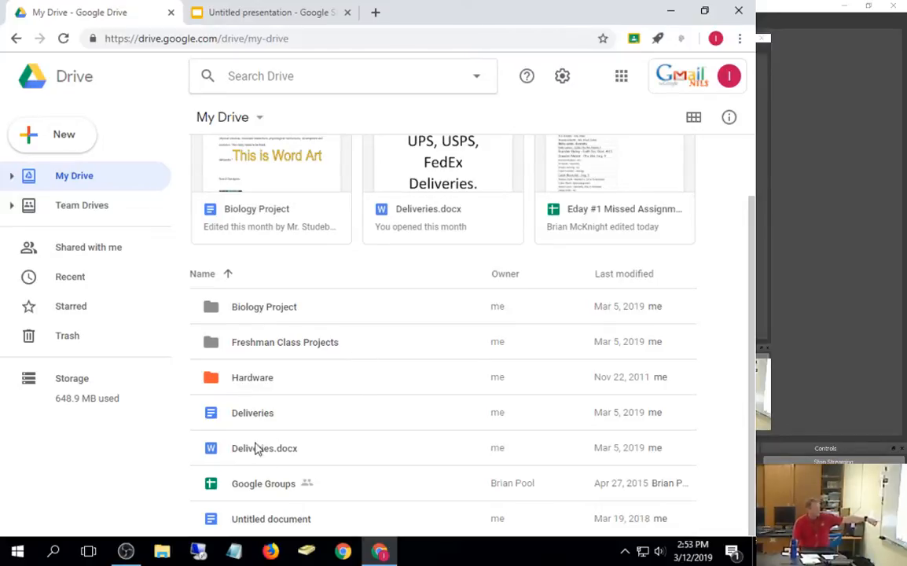
left_click(241, 421)
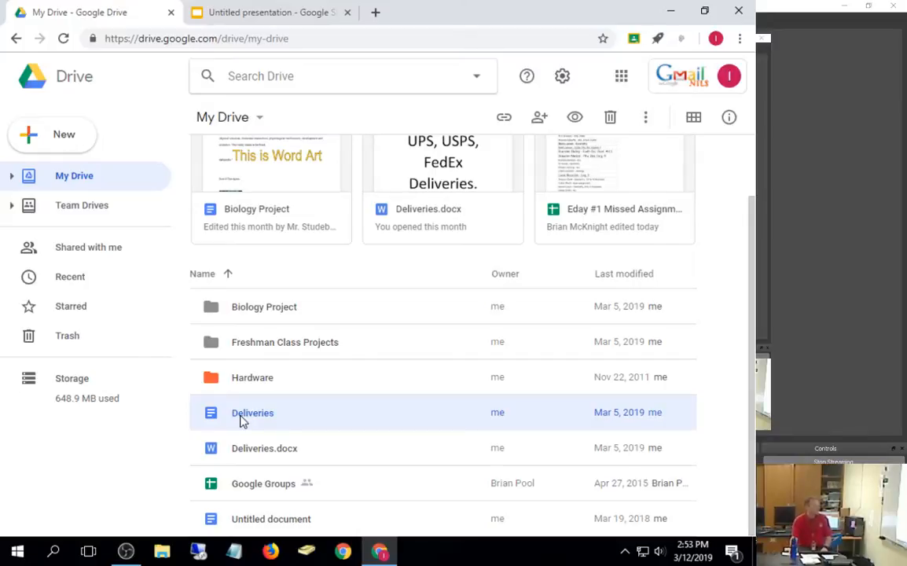
Step: Add the Deliveries document to the Hardware folder via Move to, then select Hardware
right_click(243, 421)
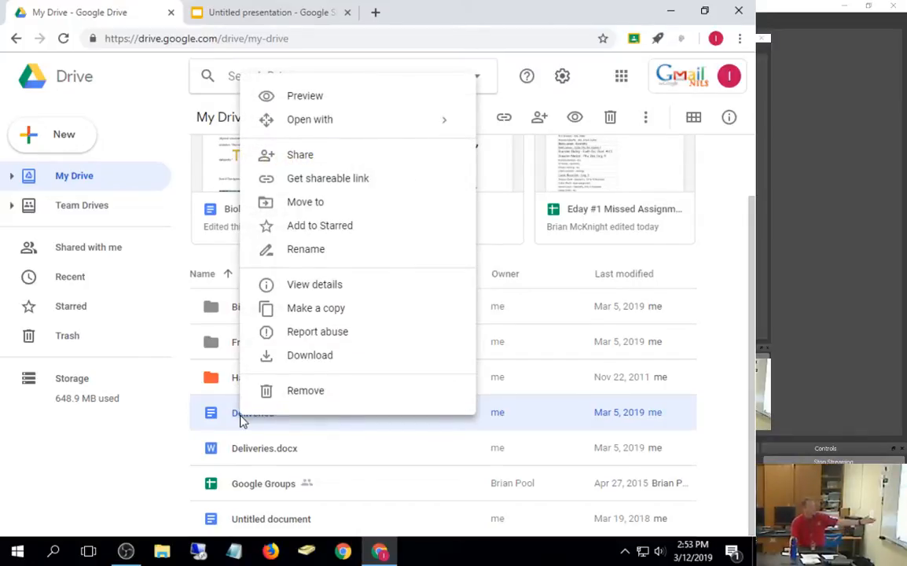
left_click(316, 203)
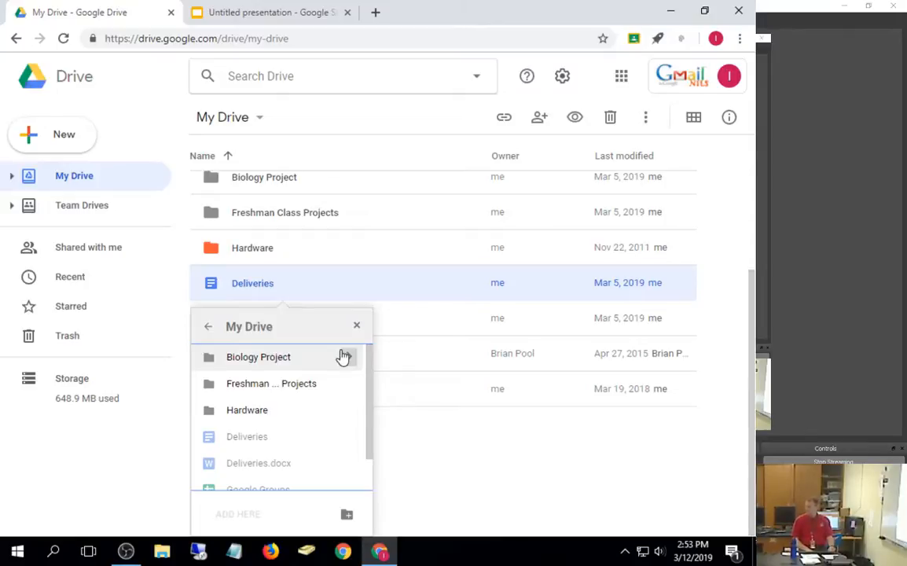
left_click(247, 419)
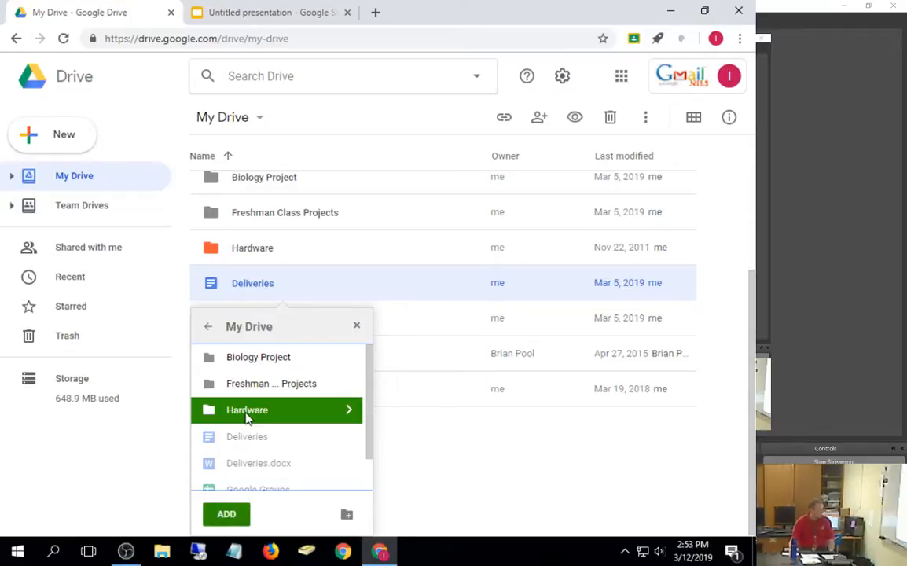
left_click(227, 515)
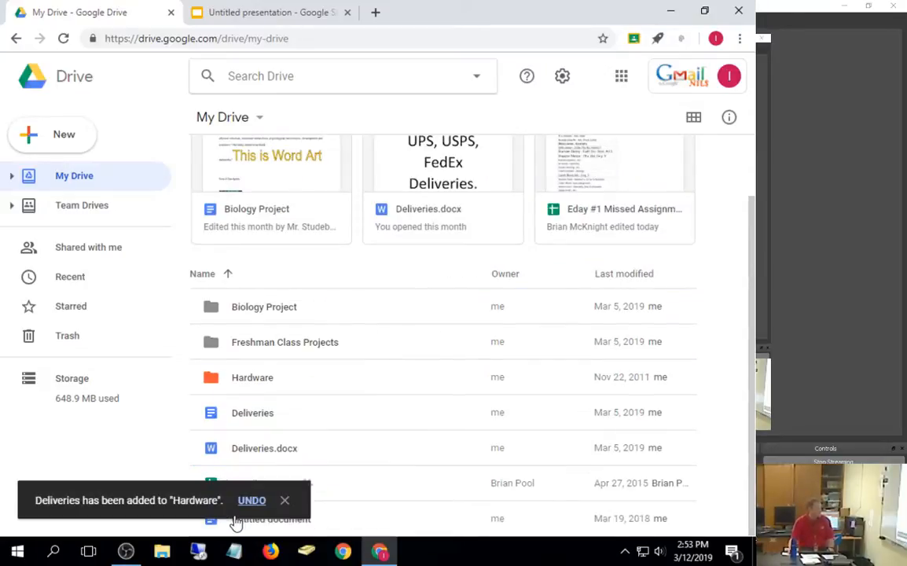
left_click(279, 419)
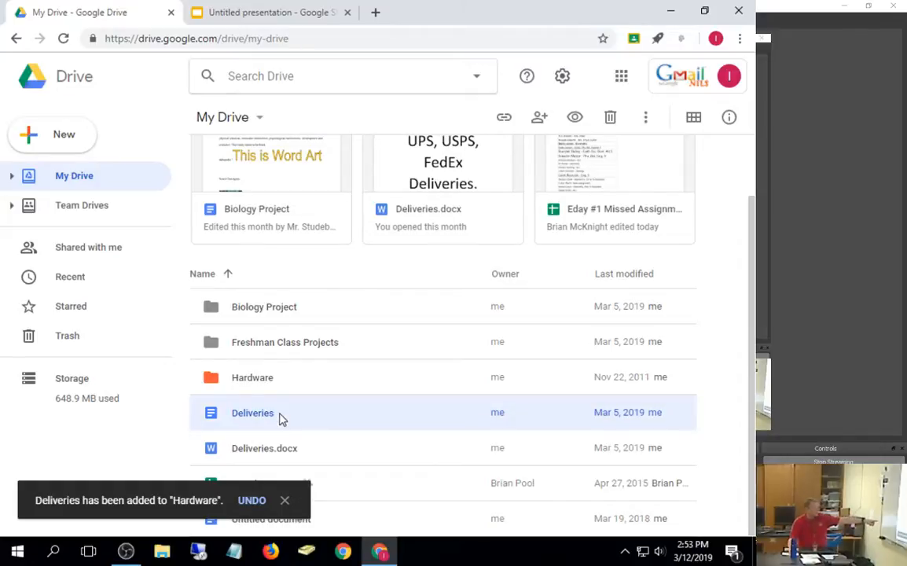
left_click(271, 379)
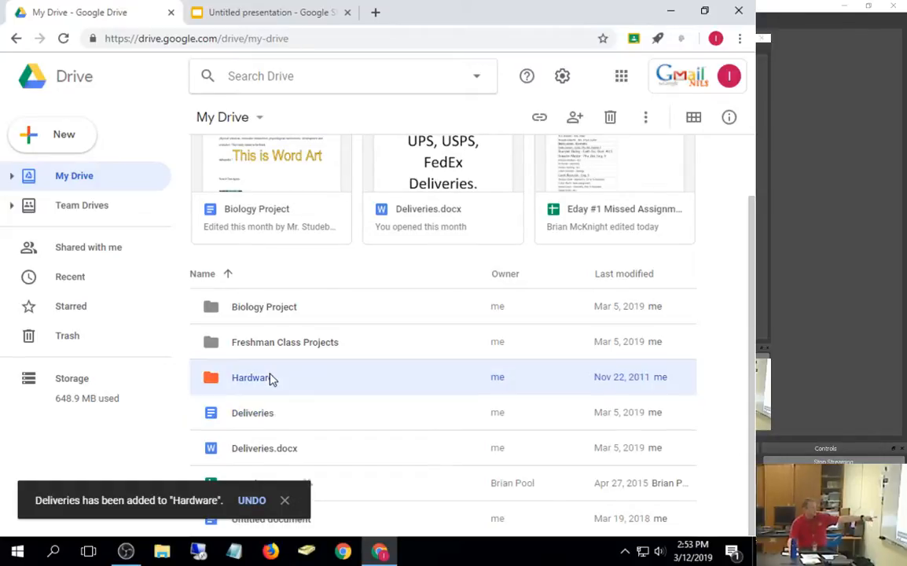
Step: Inside Hardware, view Deliveries' details and remove My Drive from its locations
double_click(271, 379)
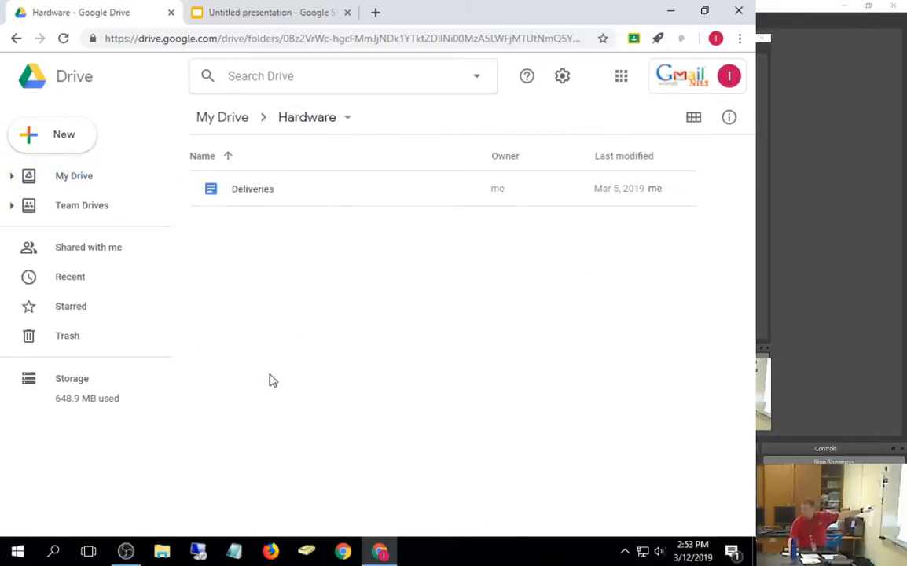
left_click(260, 194)
right_click(260, 195)
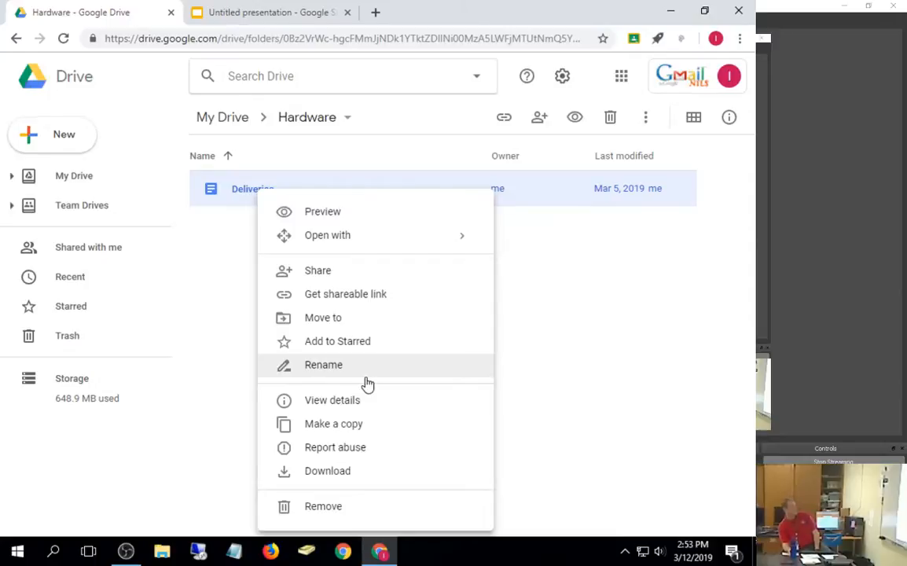
left_click(353, 399)
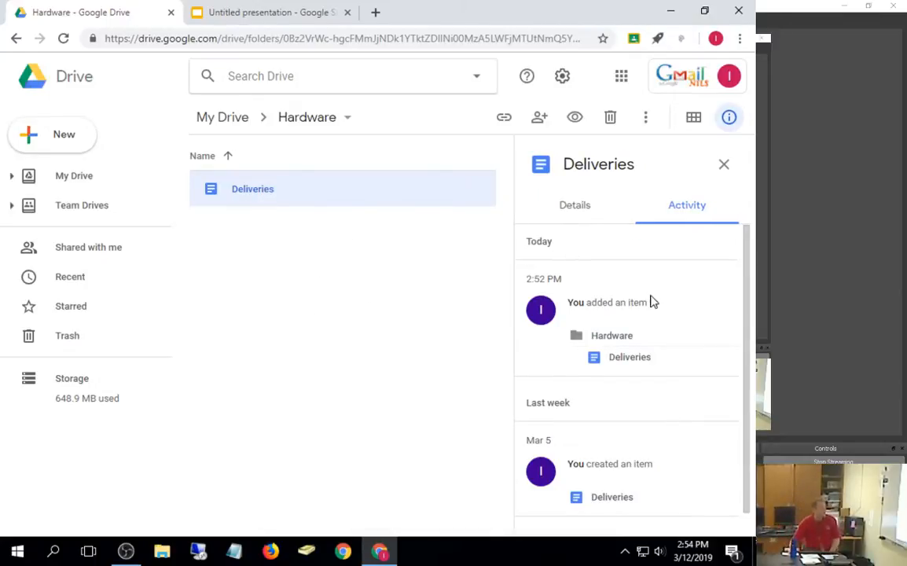
left_click(560, 208)
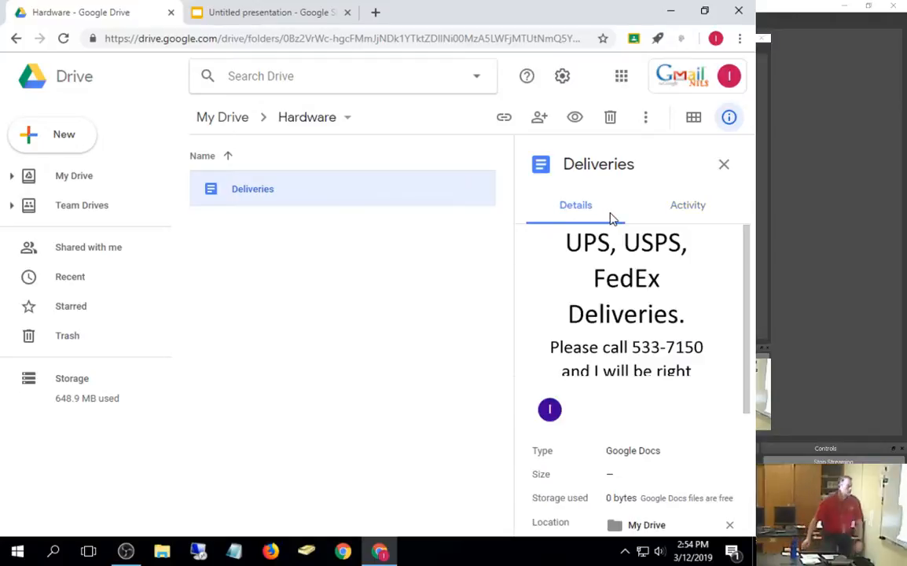
scroll(638, 243, "down", 3)
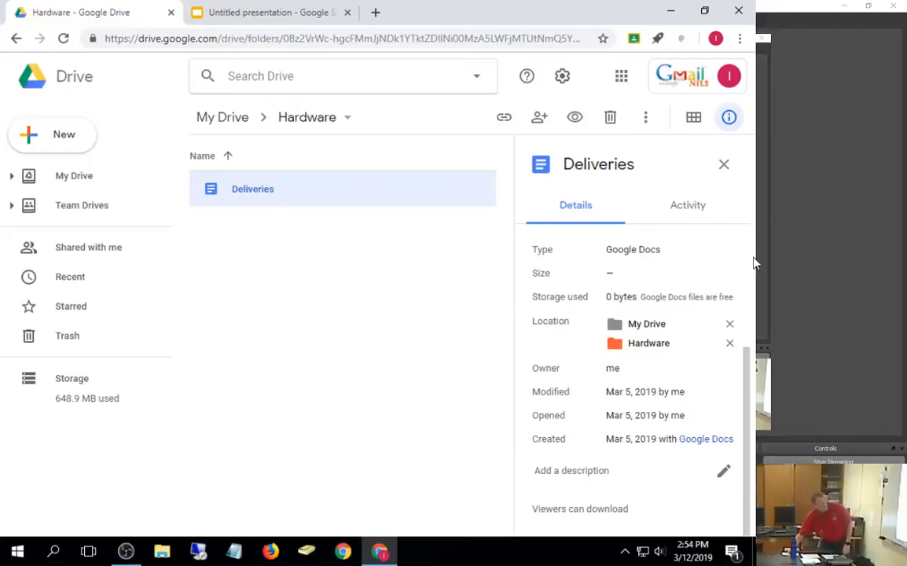
left_click(730, 325)
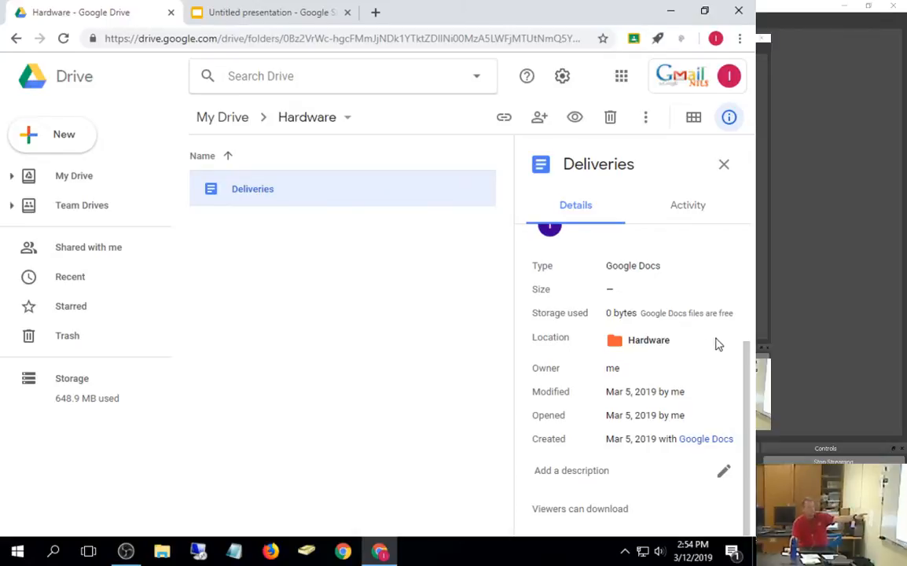
left_click_drag(712, 341, 706, 323)
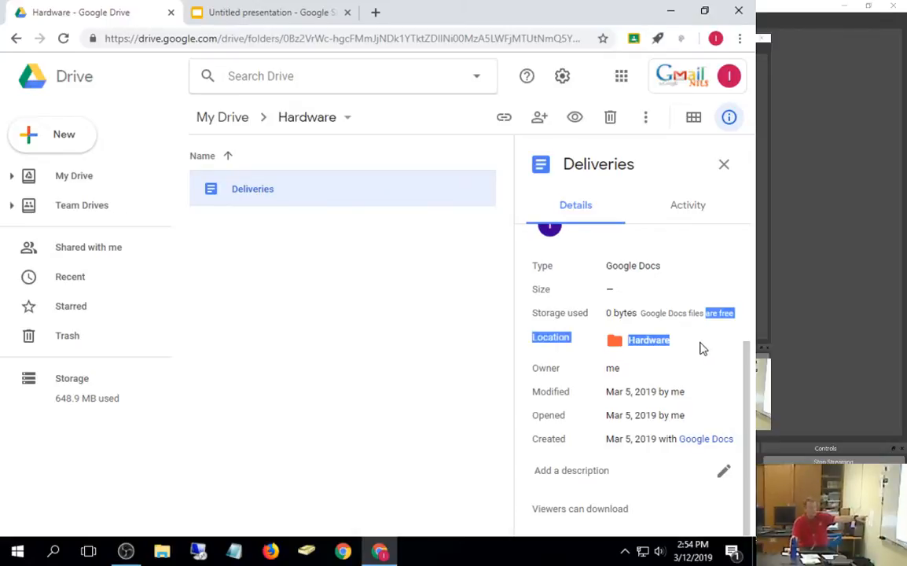
left_click(702, 342)
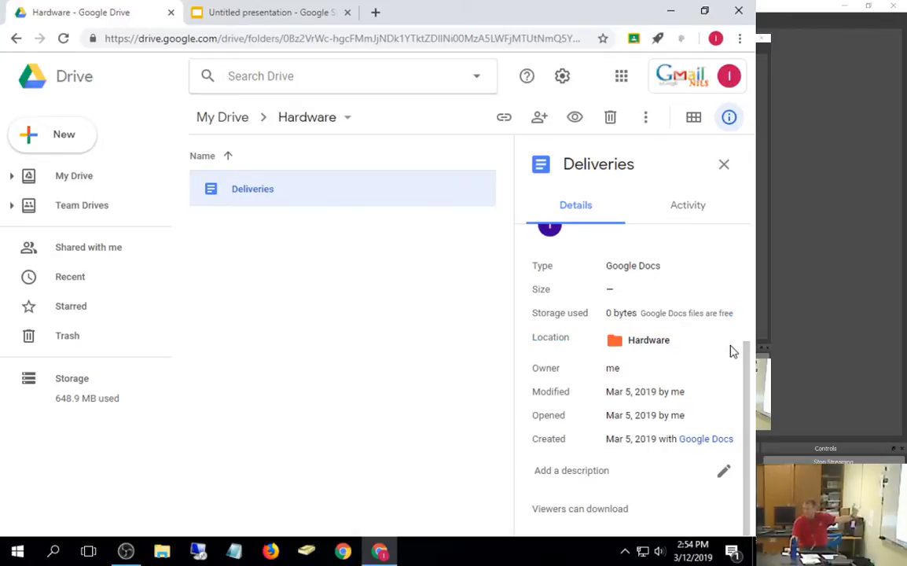
Step: Undo an accidental removal of Deliveries from Hardware, hide the details, and return to My Drive
right_click(259, 194)
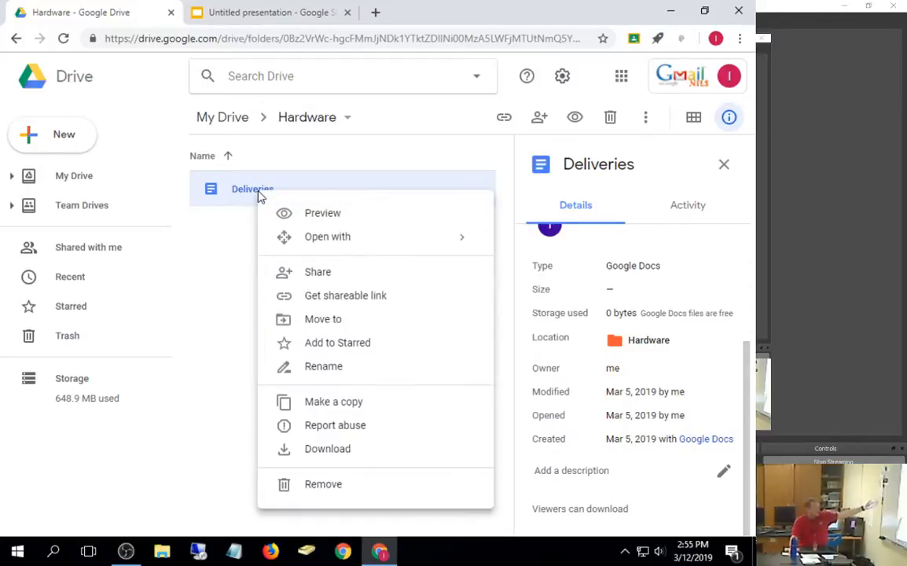
left_click(331, 485)
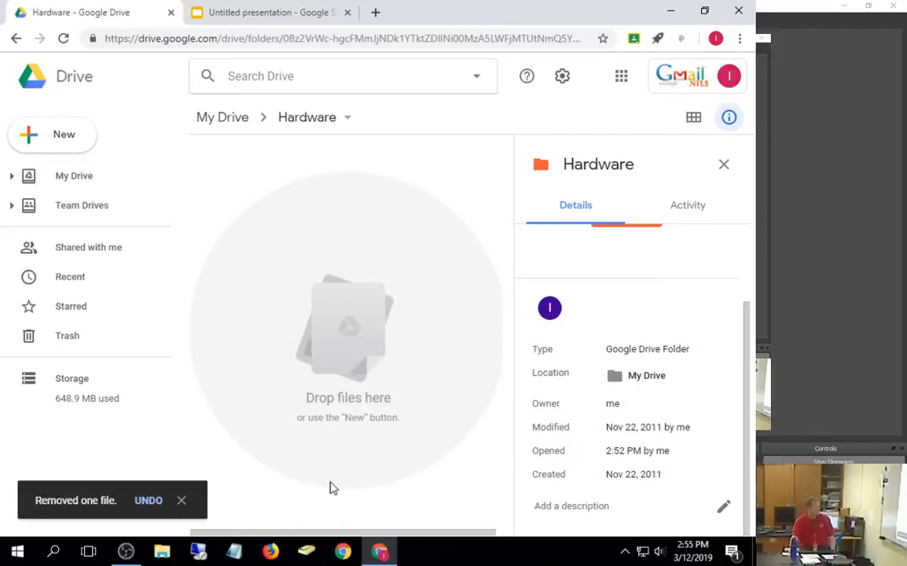
left_click(151, 500)
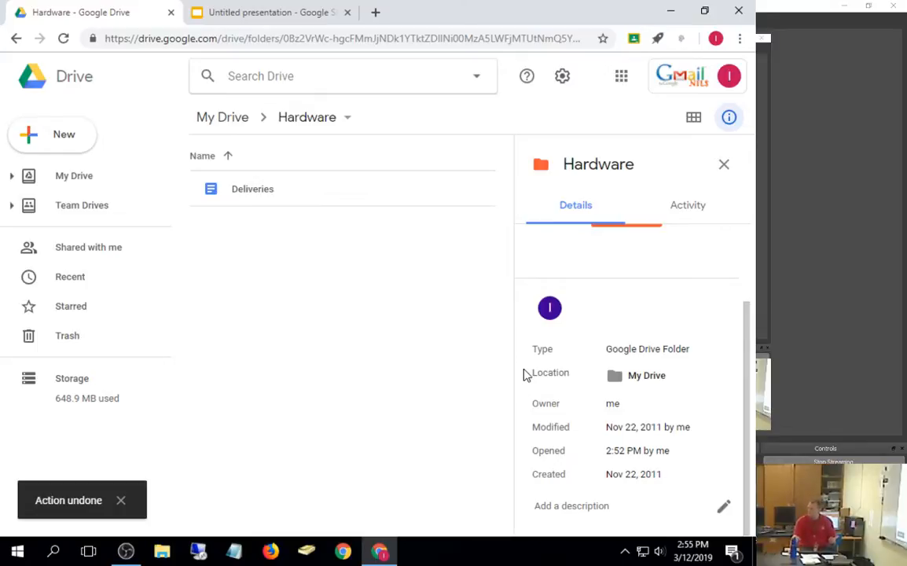
left_click(724, 164)
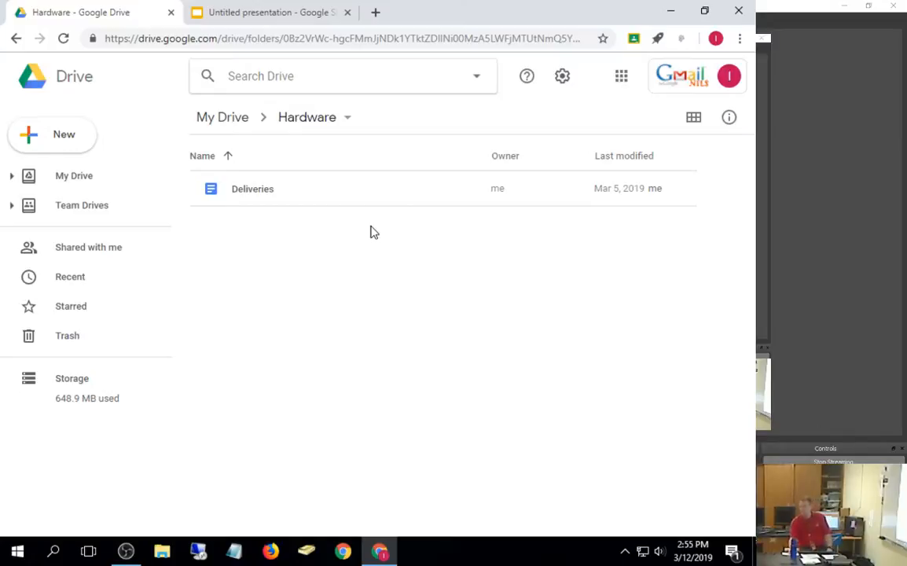
right_click(255, 197)
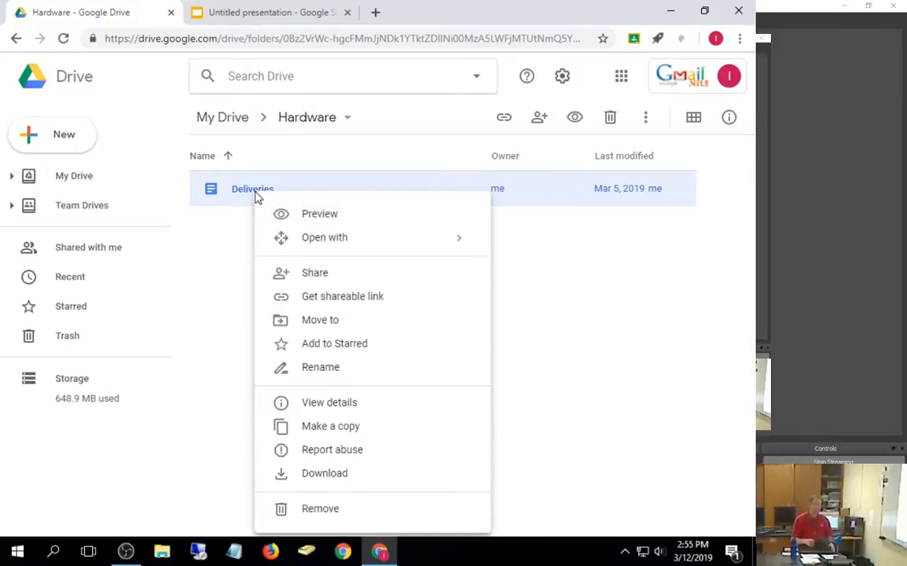
left_click(244, 126)
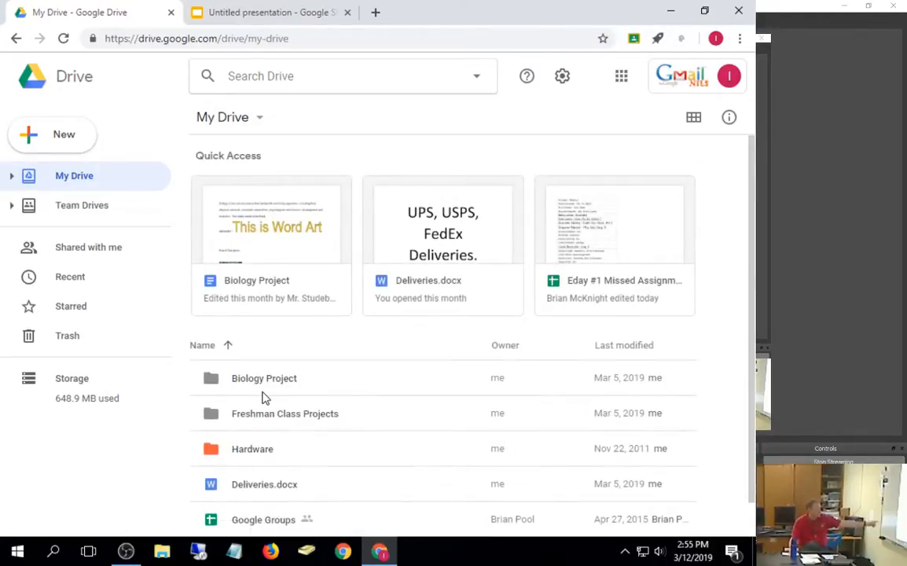
Step: Colour the Biology Project folder purple
right_click(271, 383)
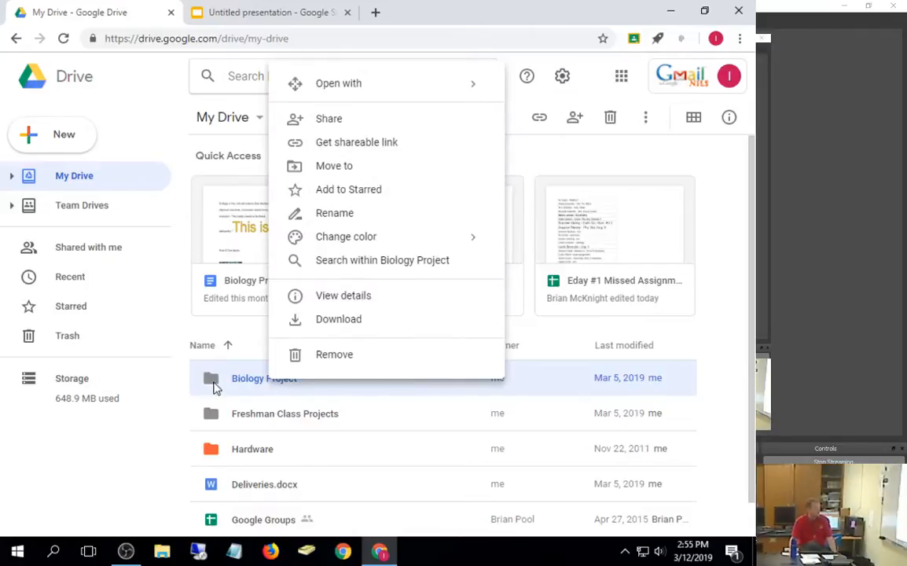
mouse_move(364, 247)
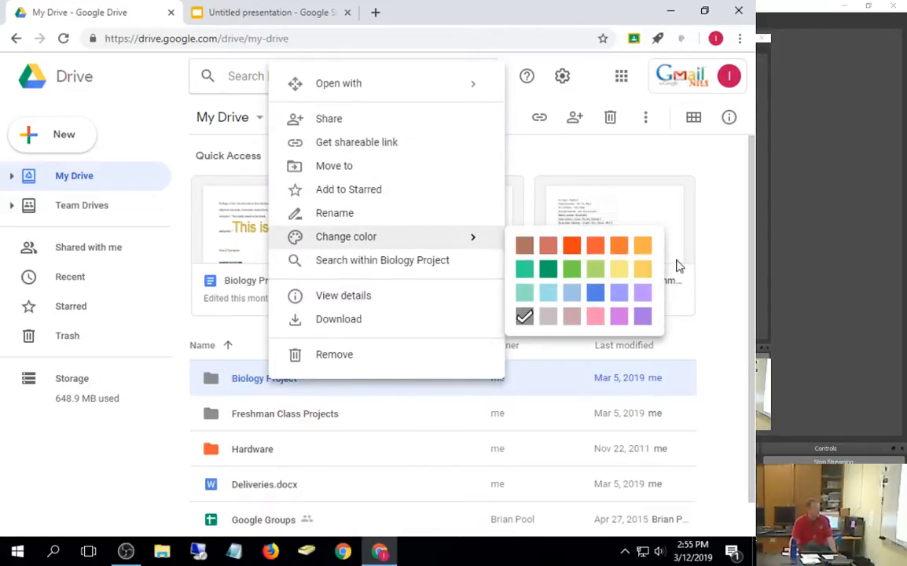
left_click(643, 321)
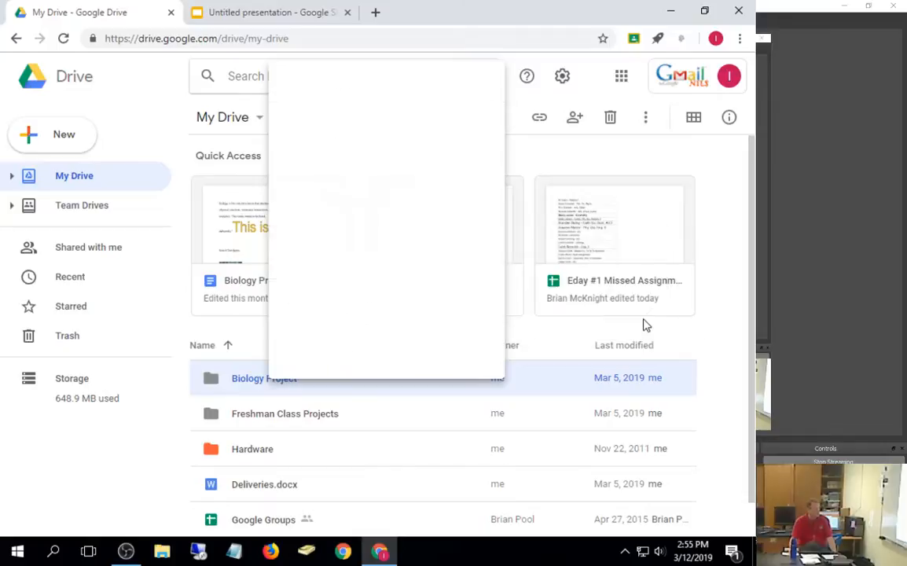
Step: Colour the Freshman Class Projects folder green
right_click(293, 419)
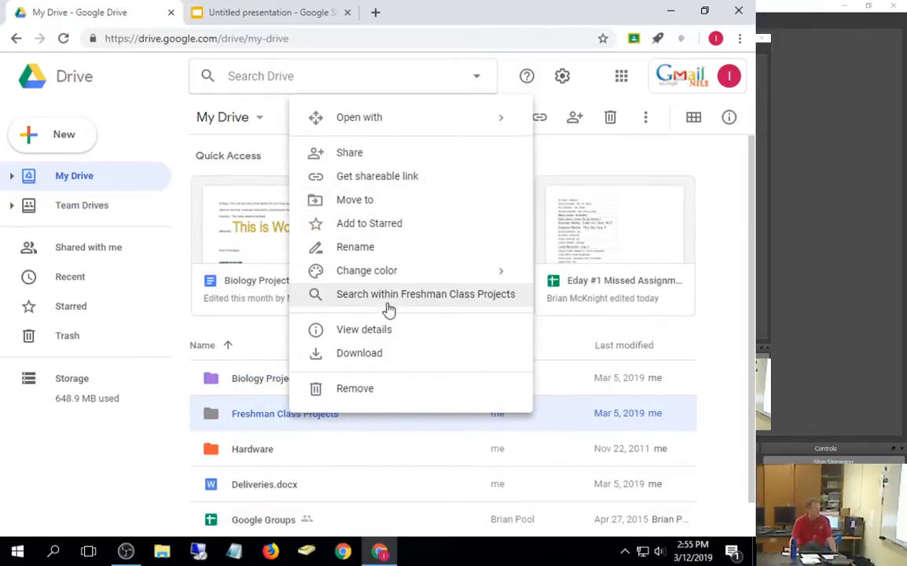
mouse_move(396, 273)
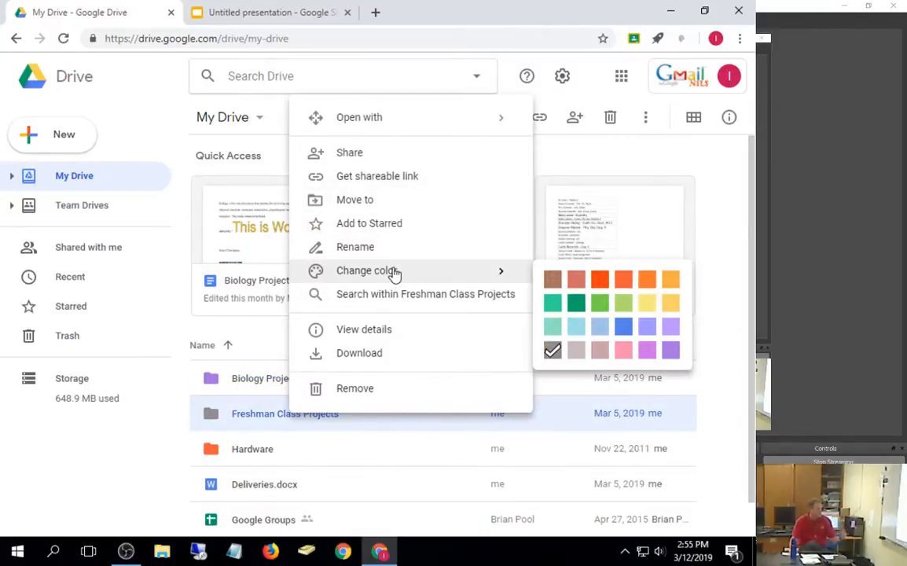
left_click(600, 309)
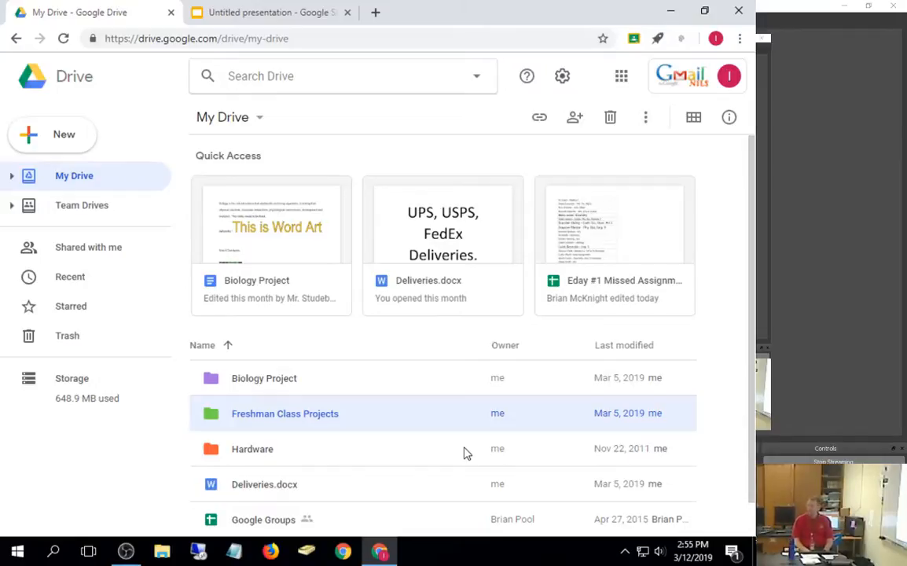
Step: Add Freshman Class Projects to Biology Project without moving it out of My Drive
right_click(318, 418)
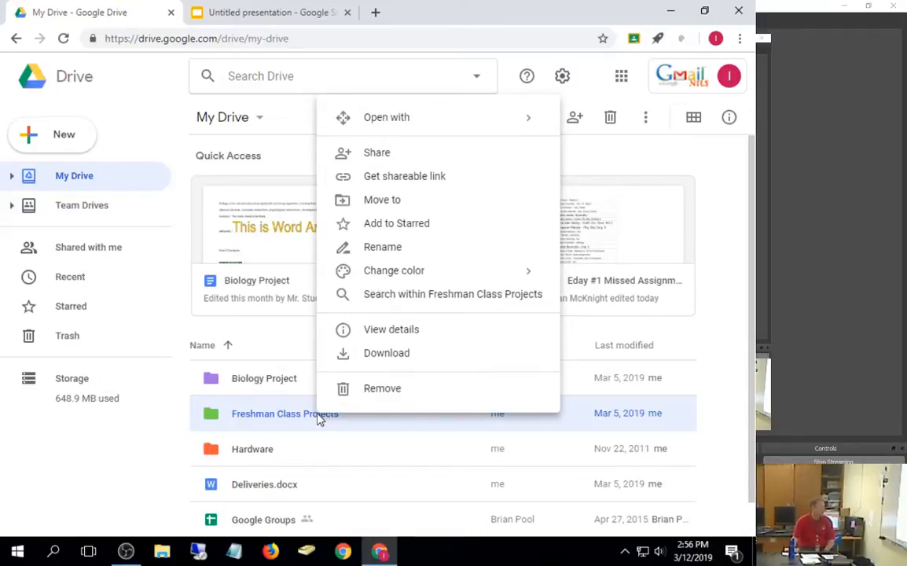
left_click(470, 202)
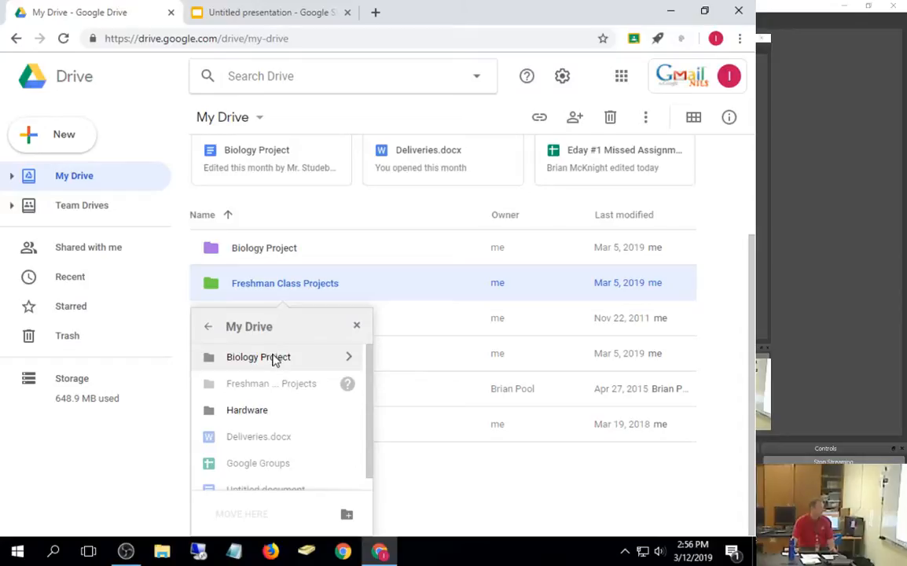
key("ctrl")
left_click(273, 358)
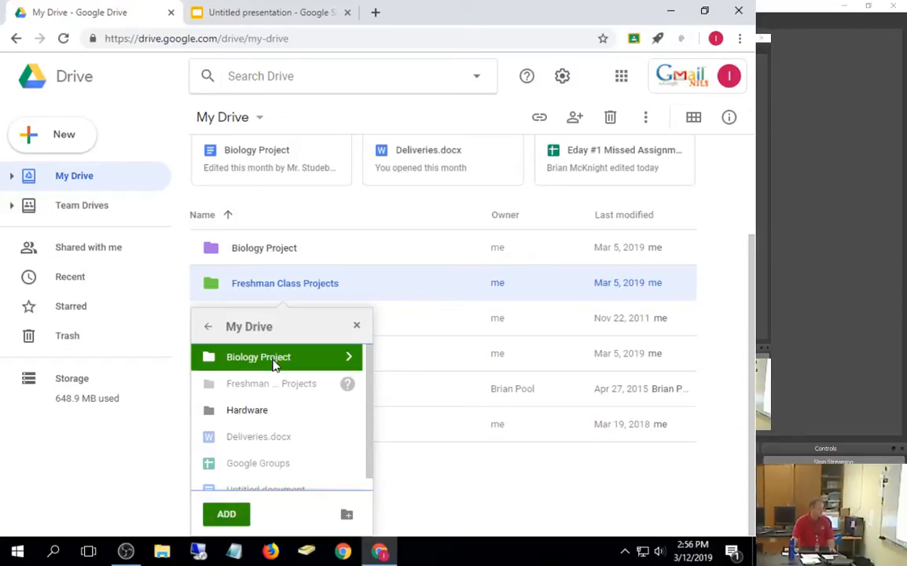
left_click(228, 516)
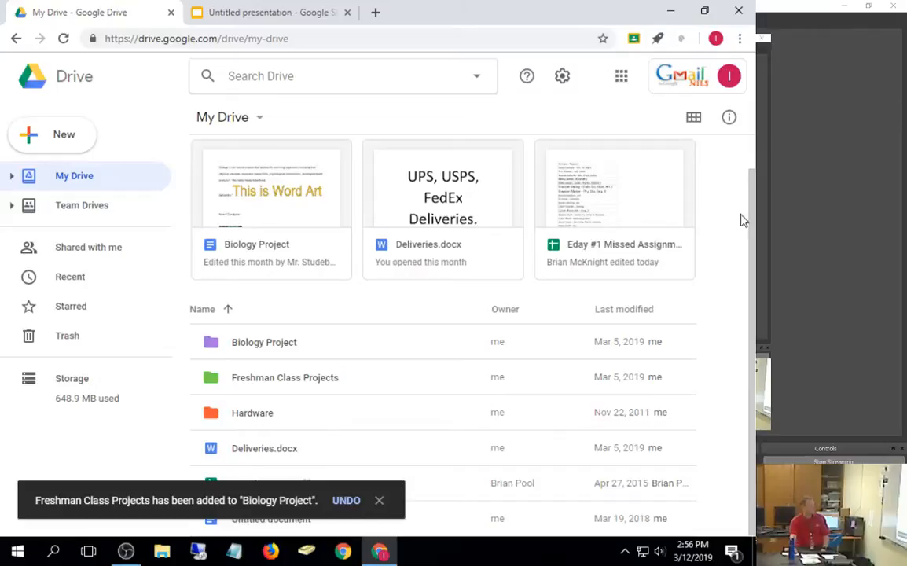
Step: Check Freshman Class Projects inside Biology Project, then return to My Drive via breadcrumbs
double_click(265, 346)
double_click(252, 202)
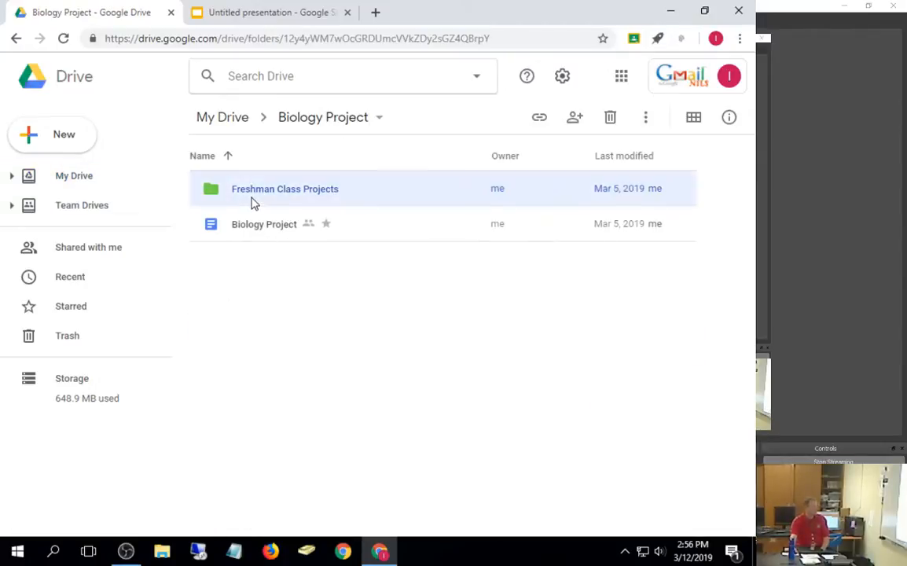
left_click(299, 124)
left_click(228, 119)
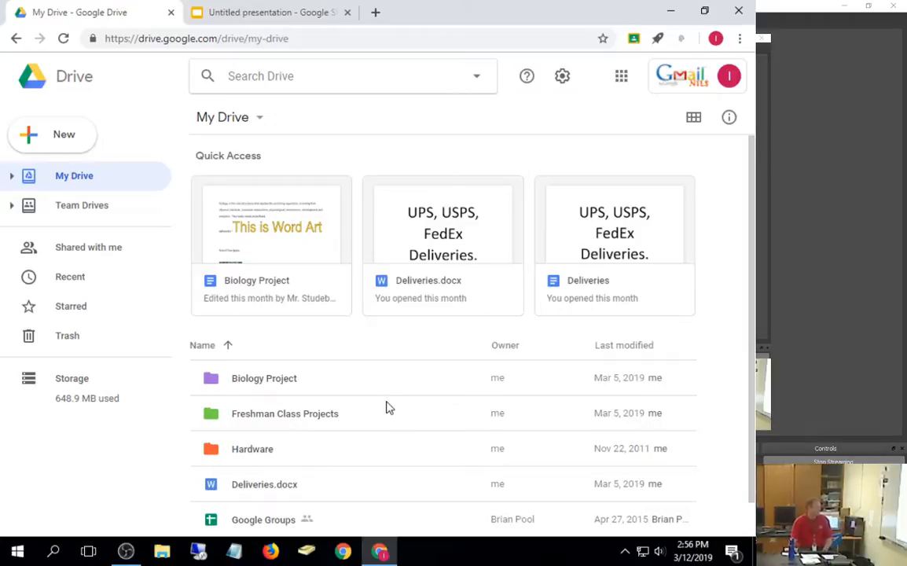
double_click(245, 381)
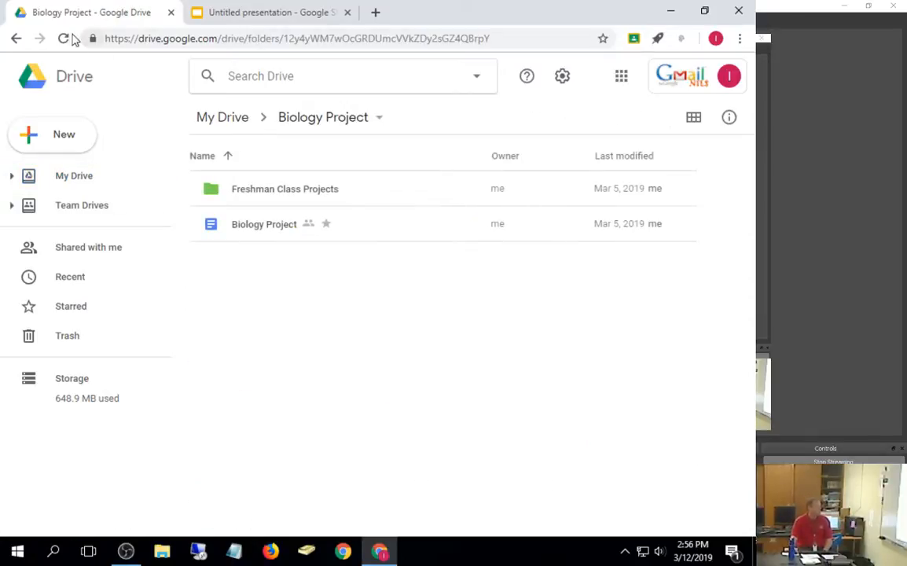
left_click(15, 39)
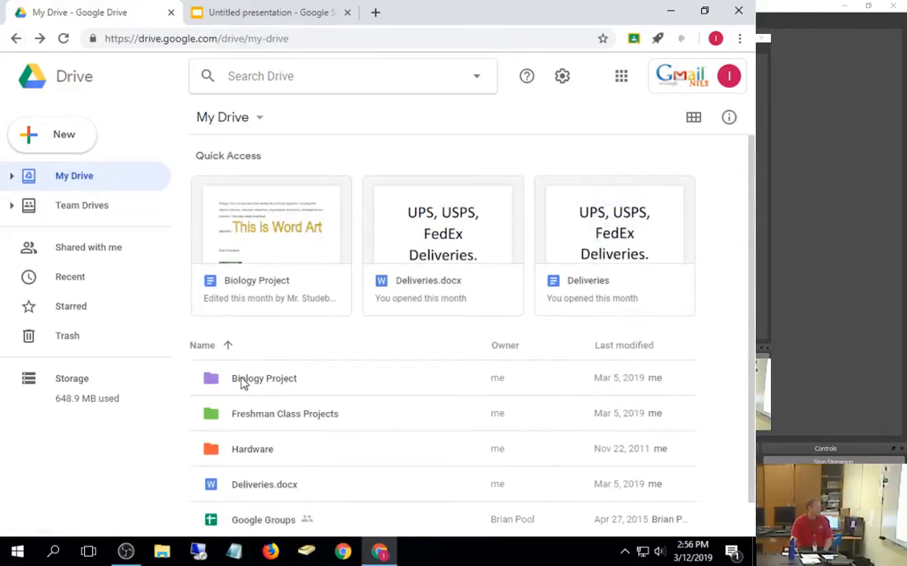
right_click(243, 383)
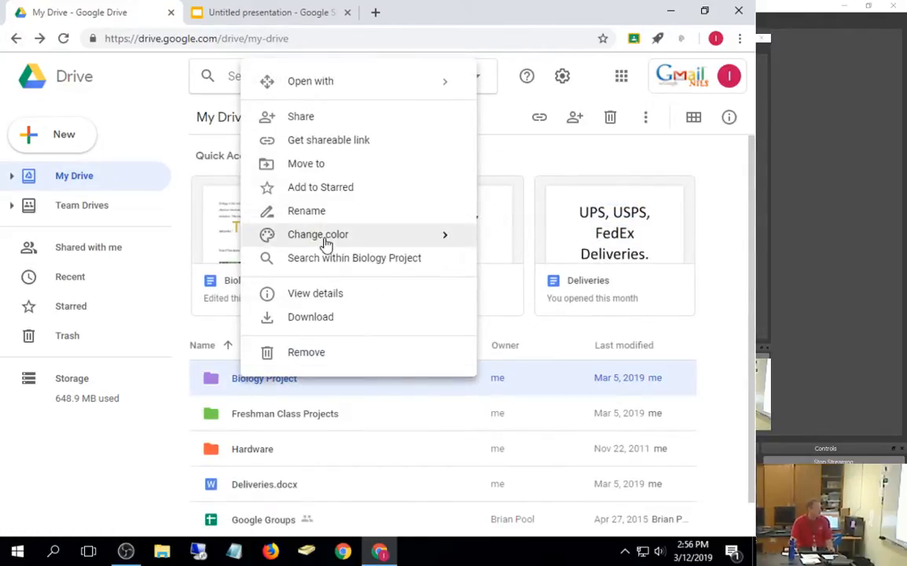
left_click(343, 175)
scroll(318, 327, "down", 3)
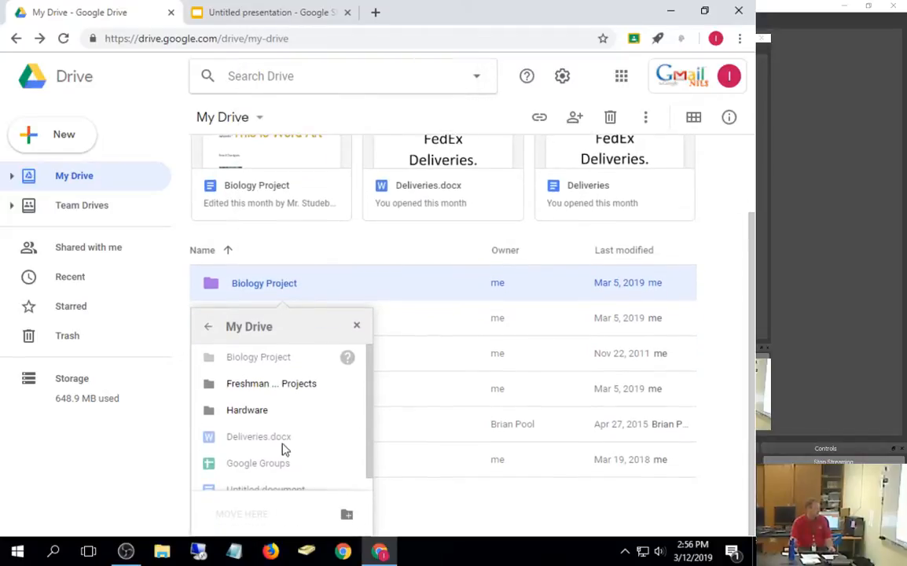
left_click(257, 383)
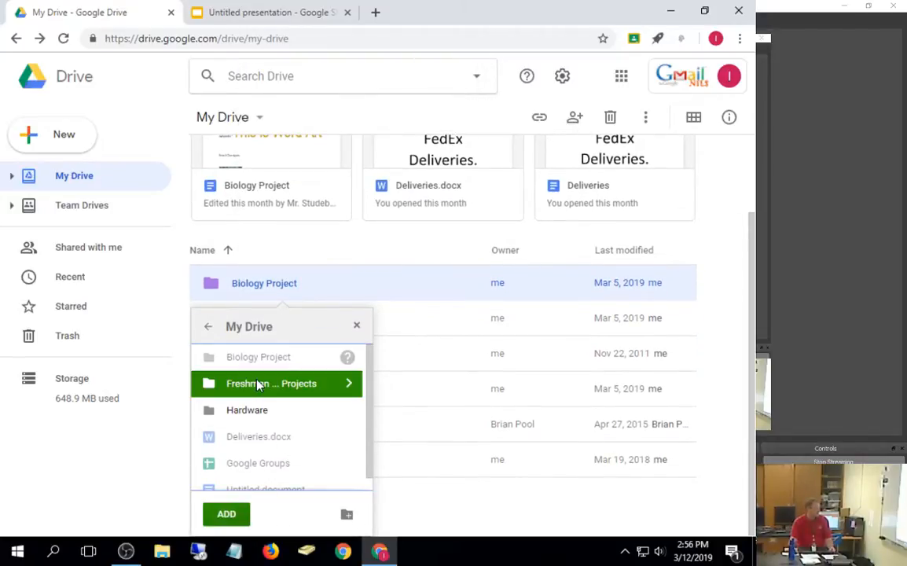
left_click(226, 515)
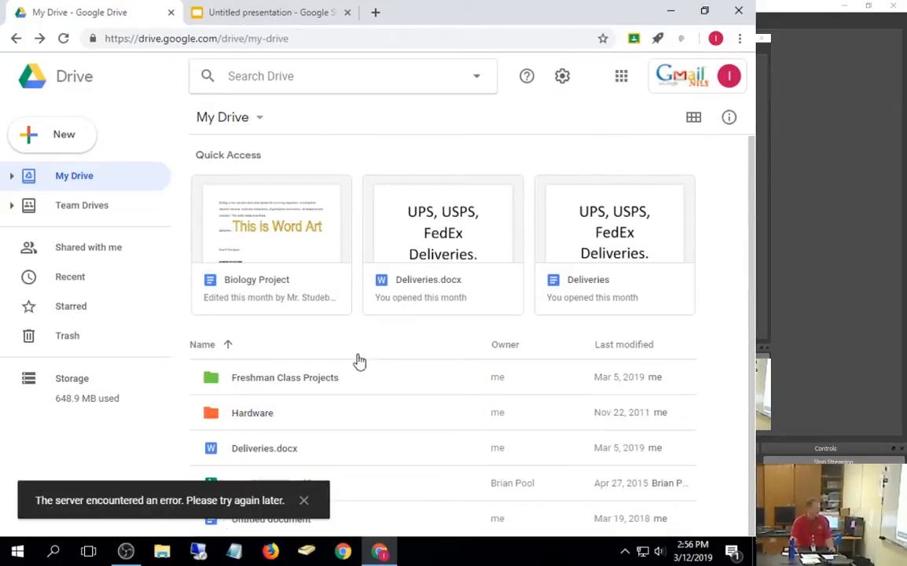
left_click(291, 387)
double_click(291, 387)
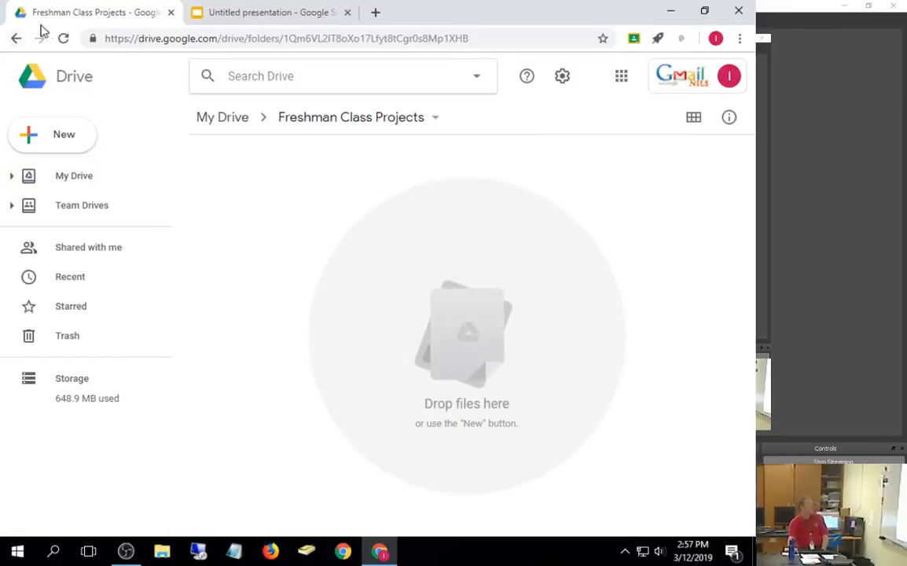
left_click(15, 38)
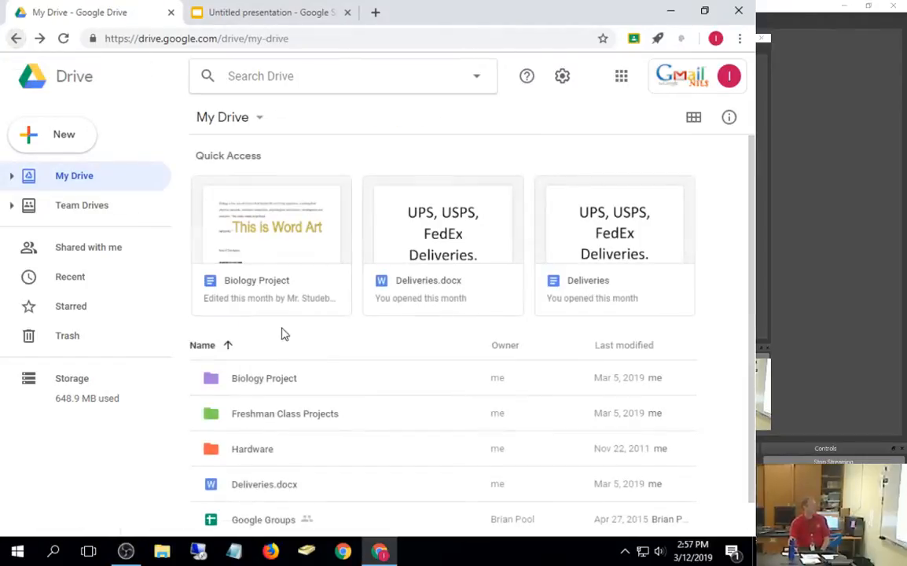
Step: Peek into Biology Project, return to My Drive, then dock File Explorer to the screen's left half
left_click(266, 390)
double_click(266, 390)
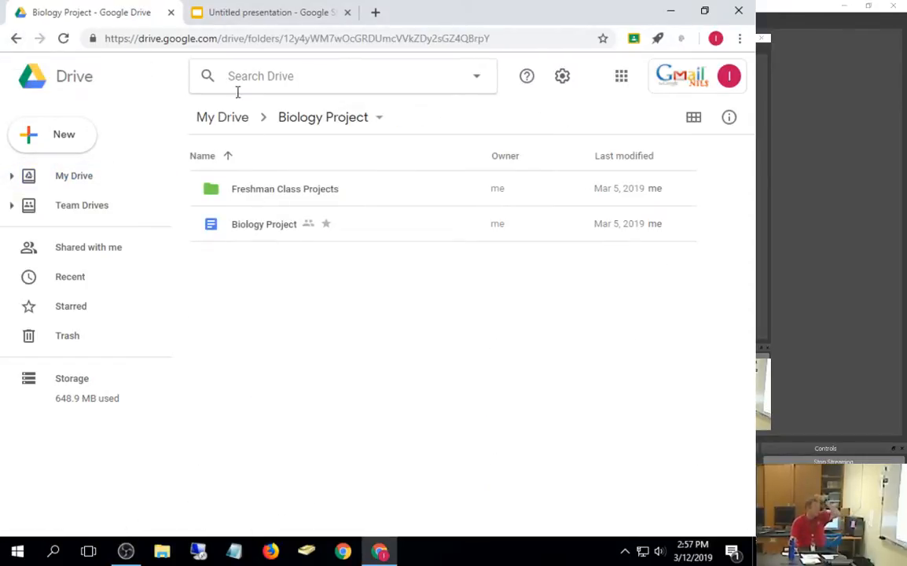
left_click(226, 122)
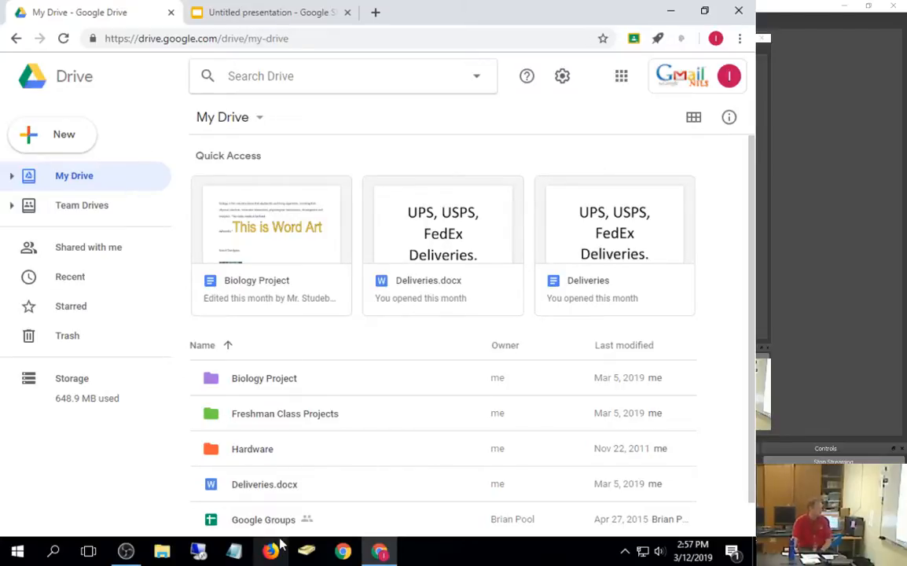
left_click(162, 553)
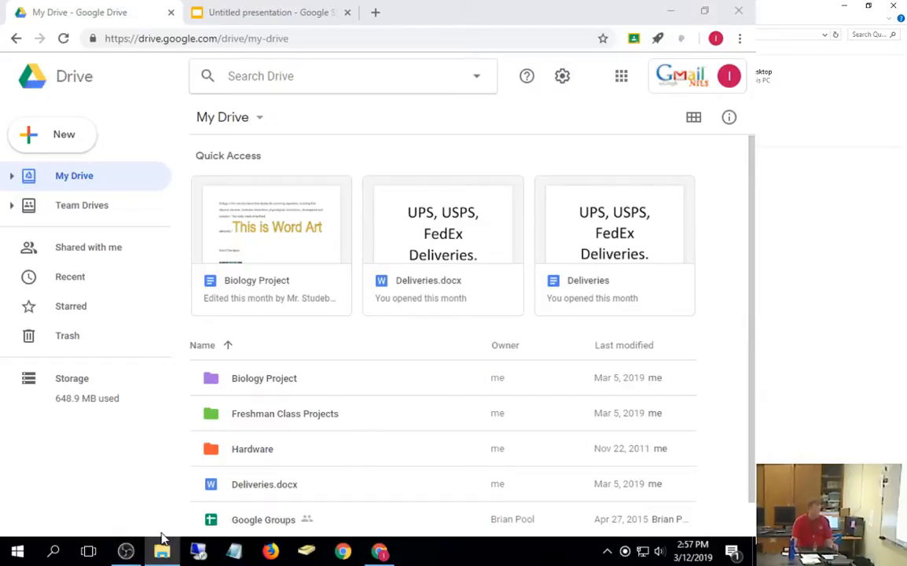
key("super+Right")
key("super+Right")
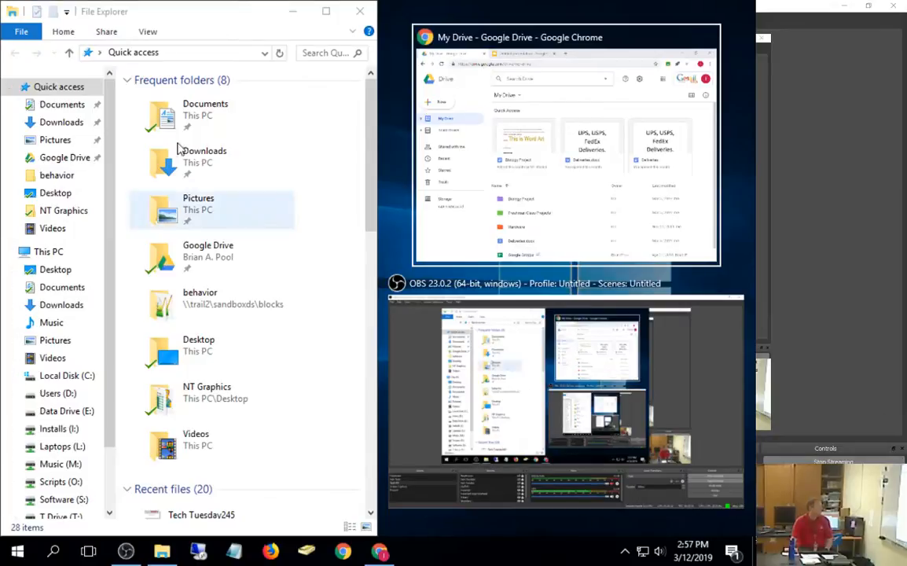
Step: Open T Drive's Teach\subs folder and drag 190227 Sub Plan into My Drive
scroll(75, 393, "down", 2)
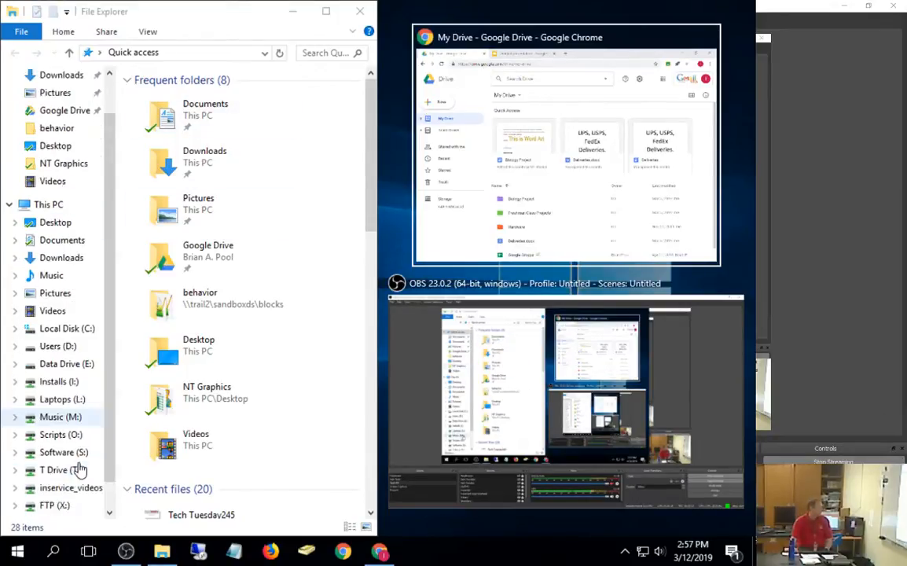
left_click(67, 454)
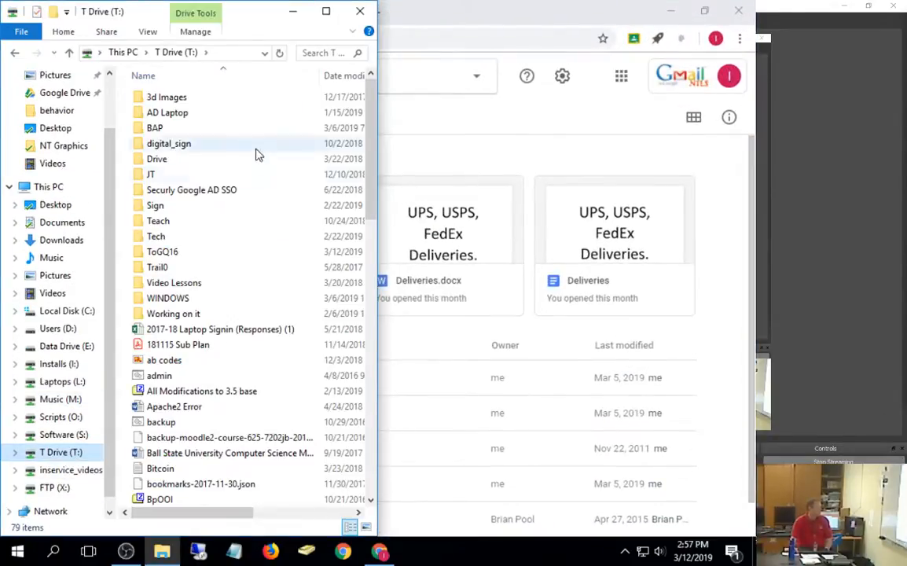
double_click(155, 237)
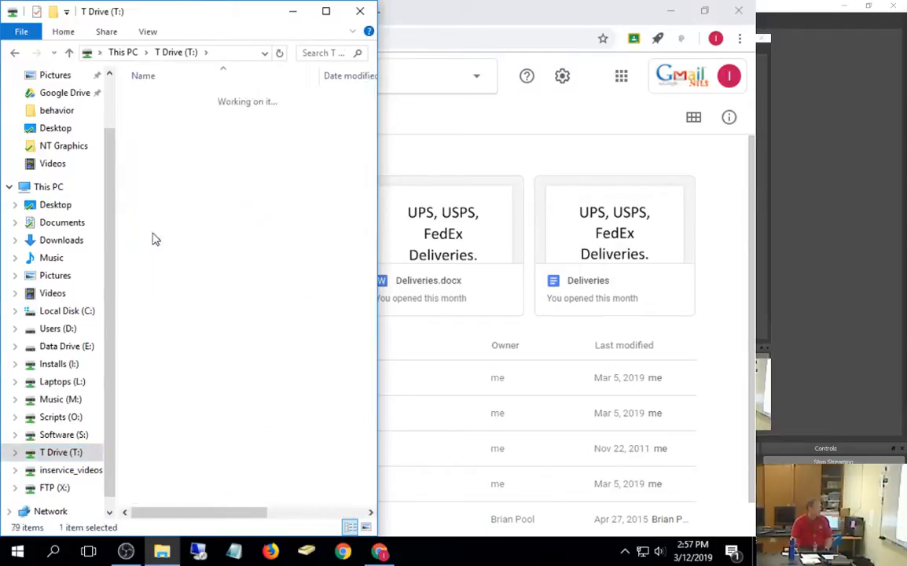
left_click(140, 55)
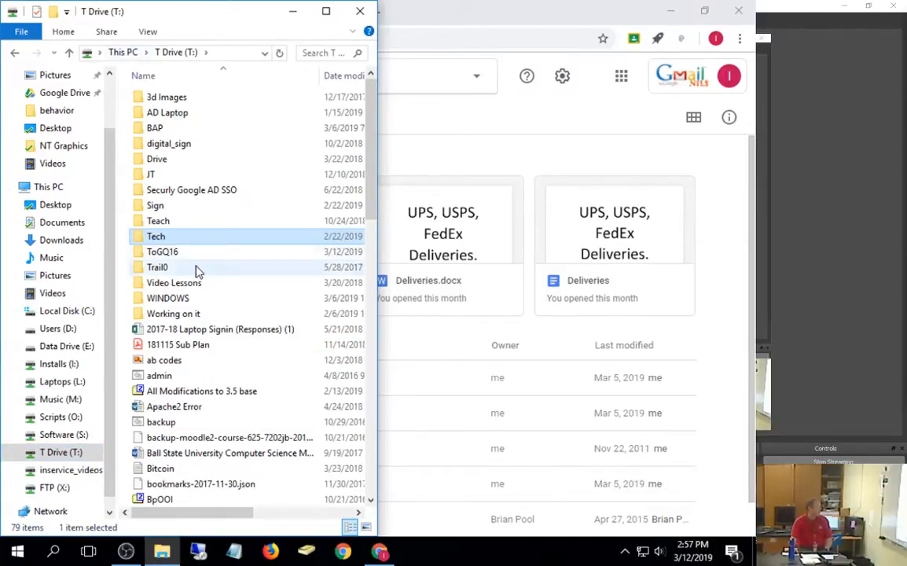
double_click(169, 220)
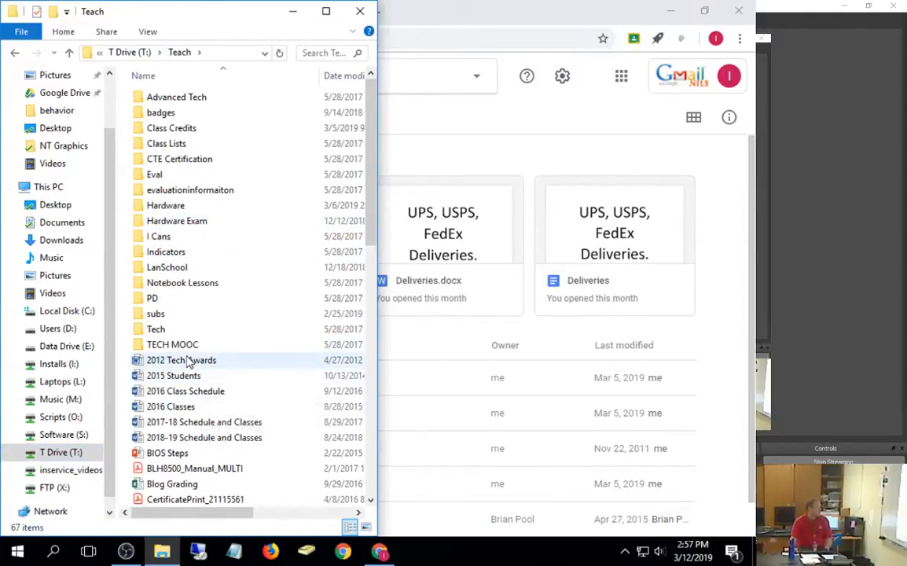
double_click(160, 315)
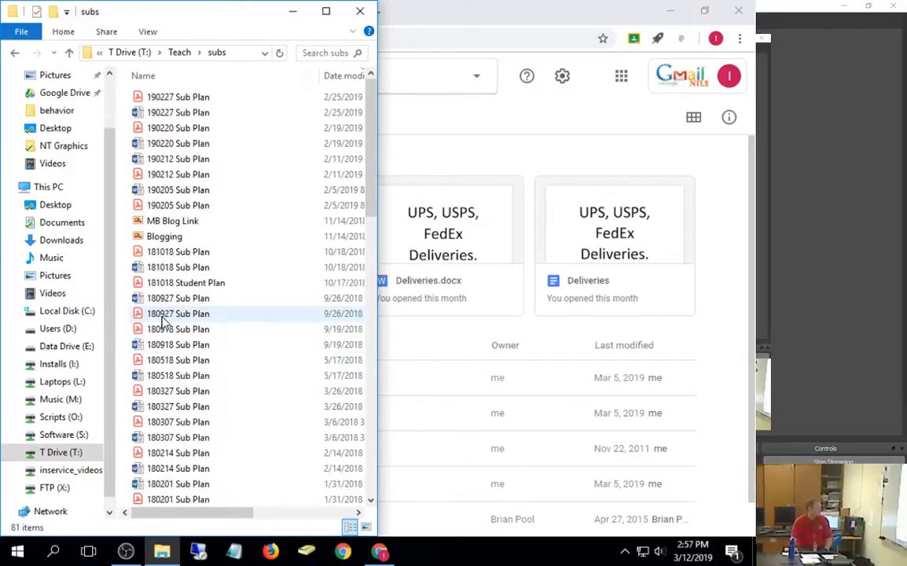
left_click(165, 112)
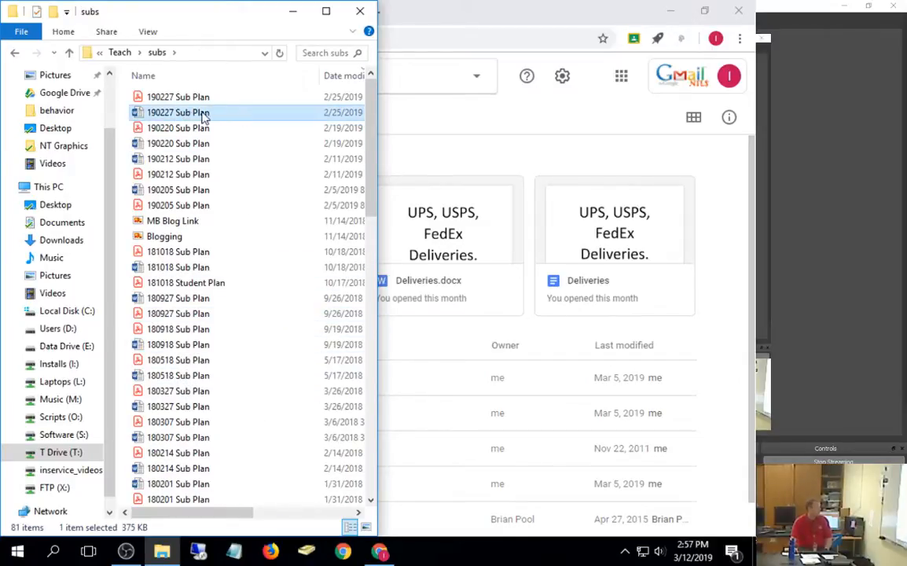
left_click_drag(205, 116, 512, 418)
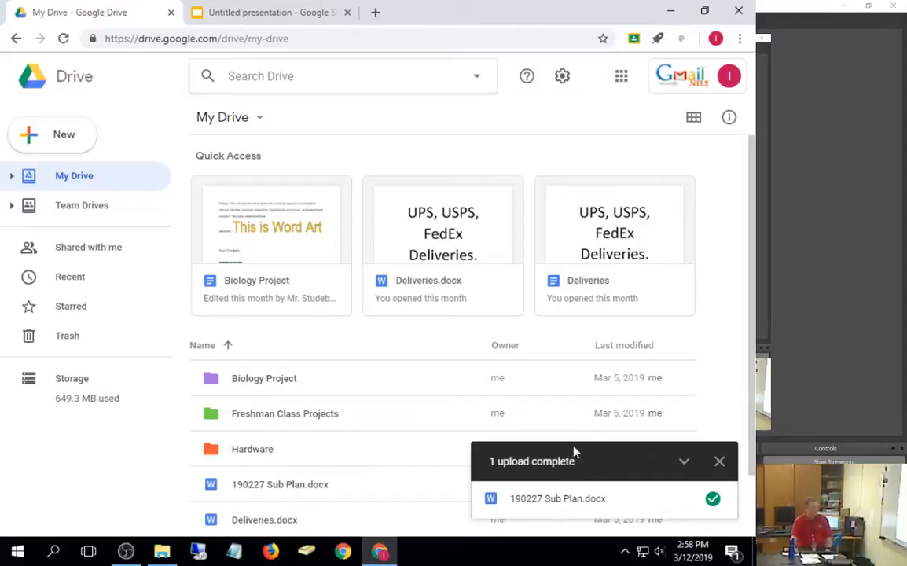
Step: Dismiss the upload notice, preview 190227 Sub Plan.docx, and open it with Google Docs
scroll(345, 331, "down", 1)
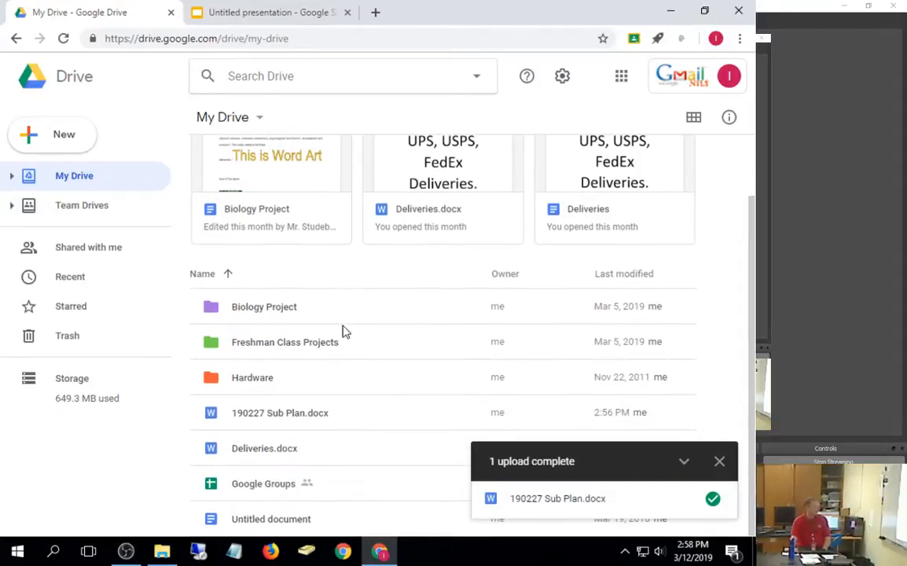
left_click(720, 461)
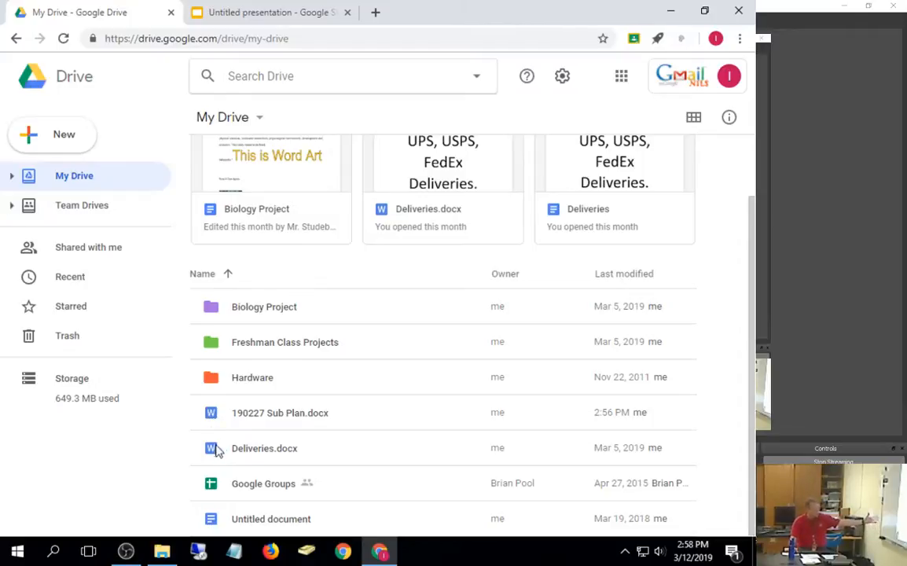
left_click(262, 418)
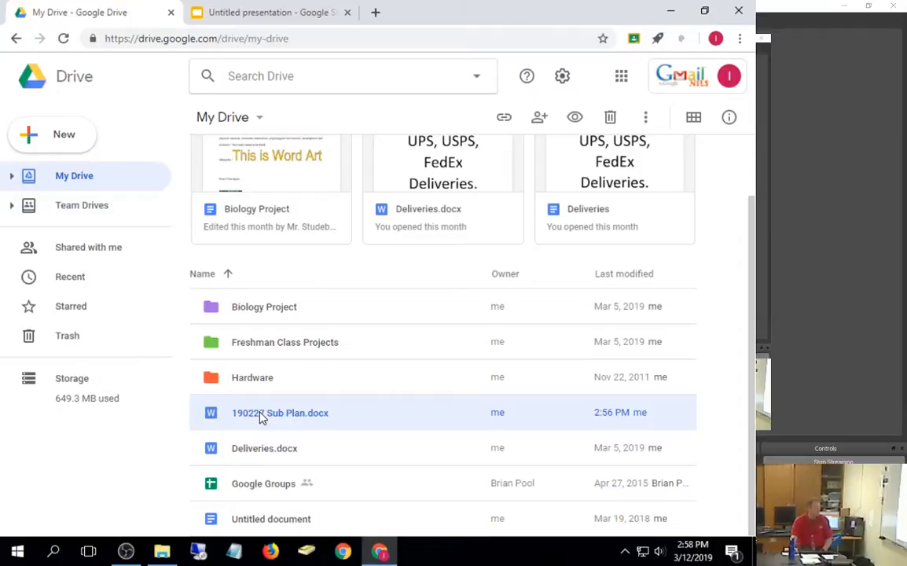
double_click(262, 417)
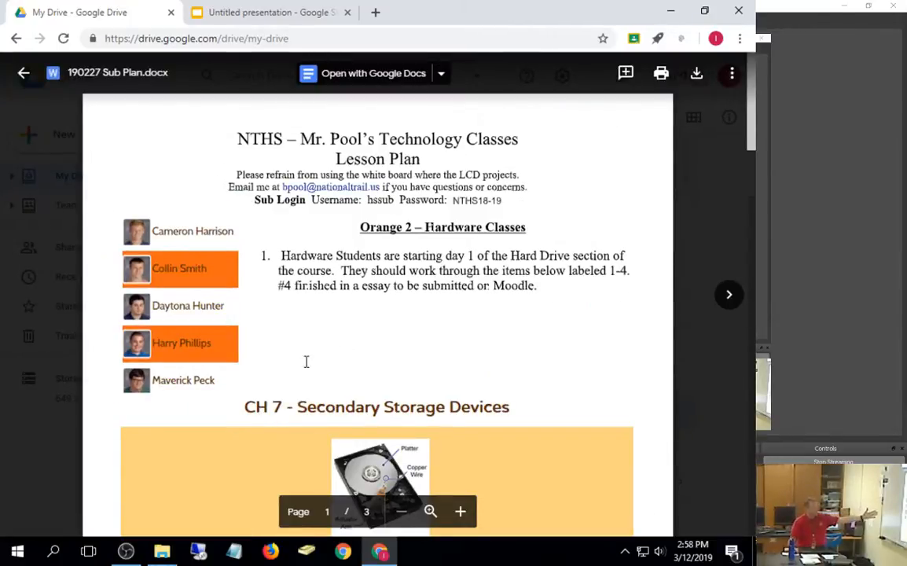
left_click(372, 78)
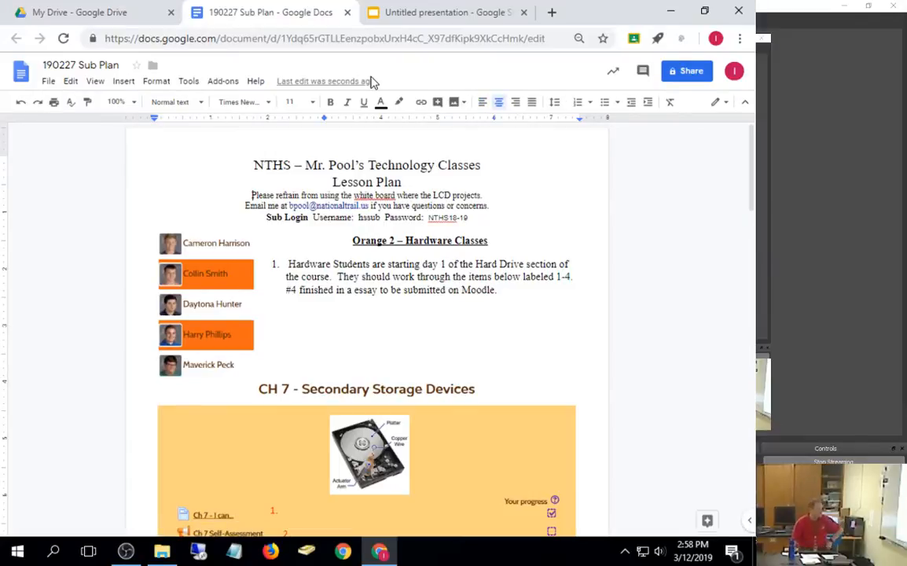
Step: Scroll through the pages of the converted 190227 Sub Plan document
scroll(553, 258, "down", 12)
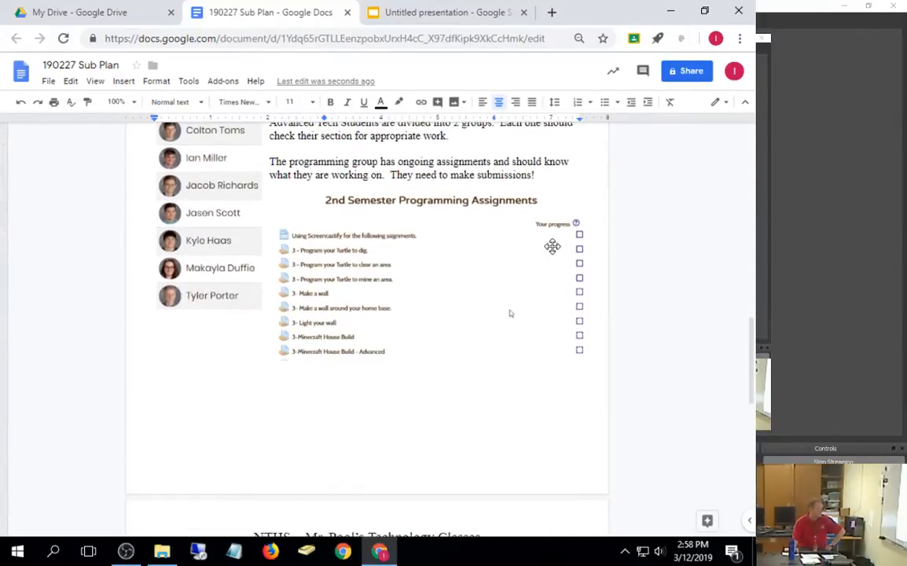
scroll(553, 247, "down", 5)
scroll(553, 247, "up", 18)
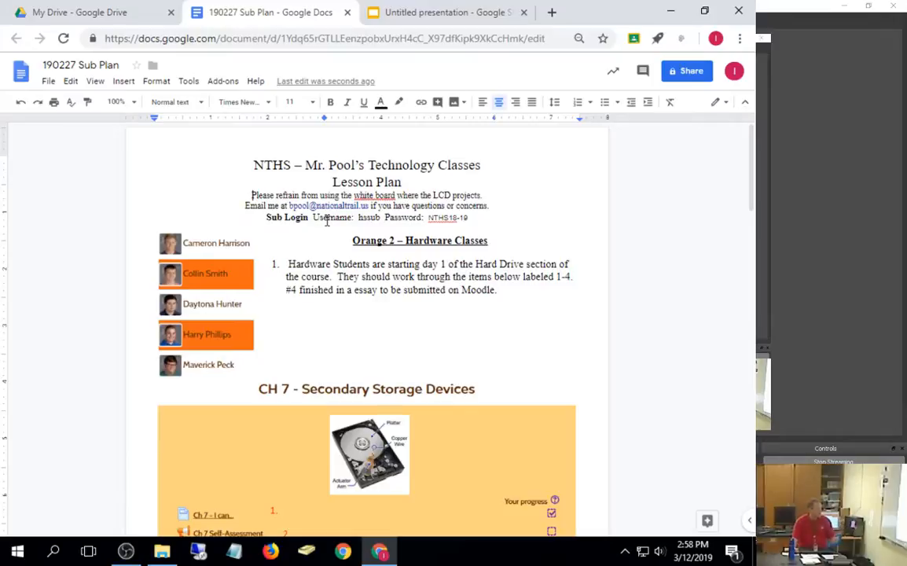
Step: Scroll the Drive preview of 190227 Sub Plan.docx, close it, and switch to the Docs copy
left_click(123, 20)
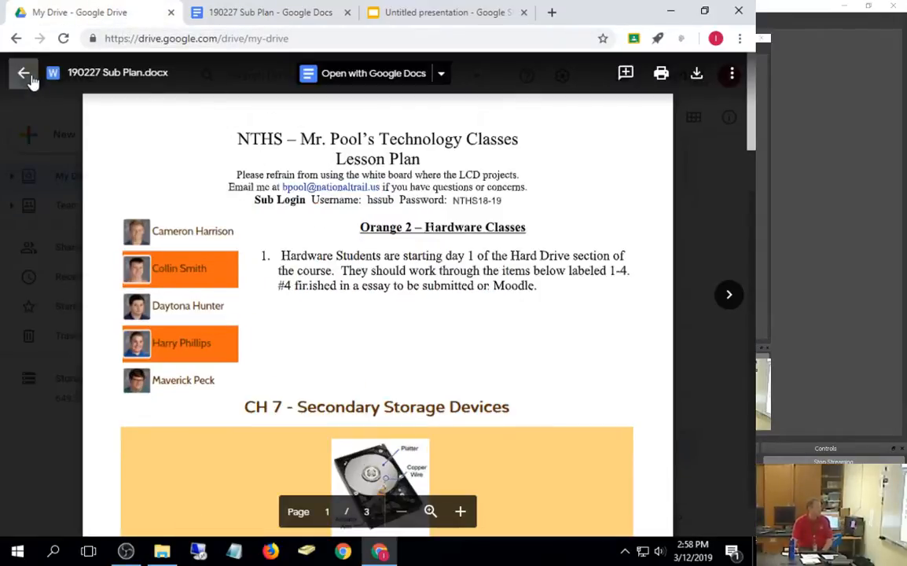
scroll(339, 263, "down", 13)
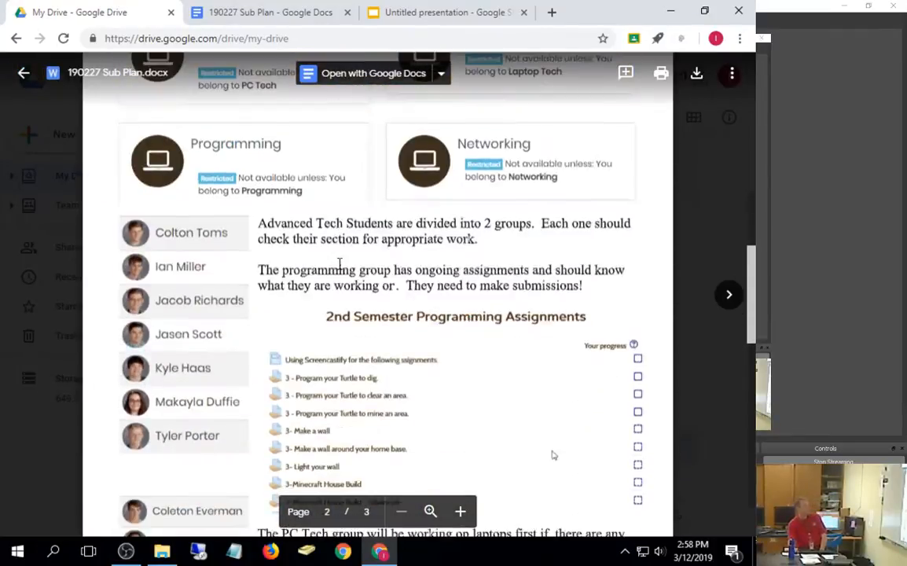
scroll(340, 264, "down", 5)
scroll(339, 263, "down", 5)
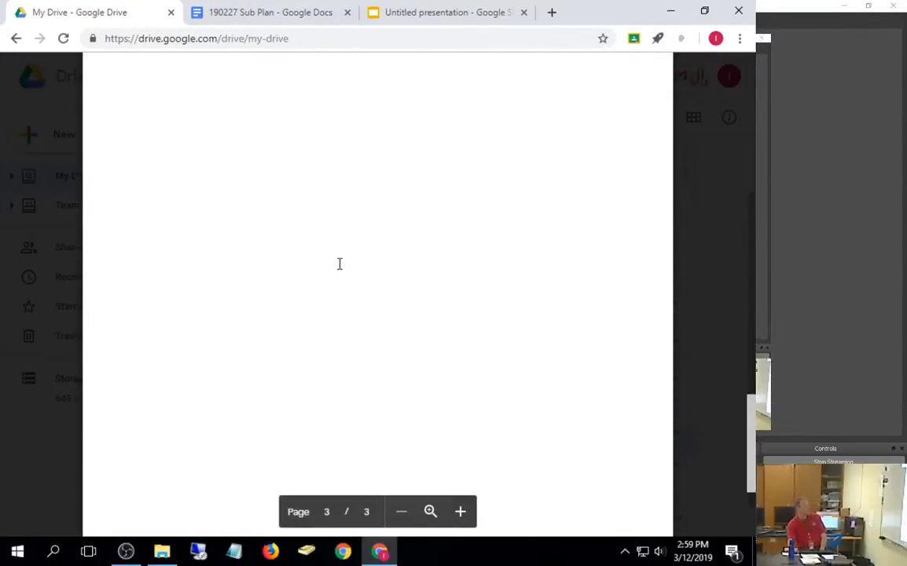
scroll(551, 92, "up", 5)
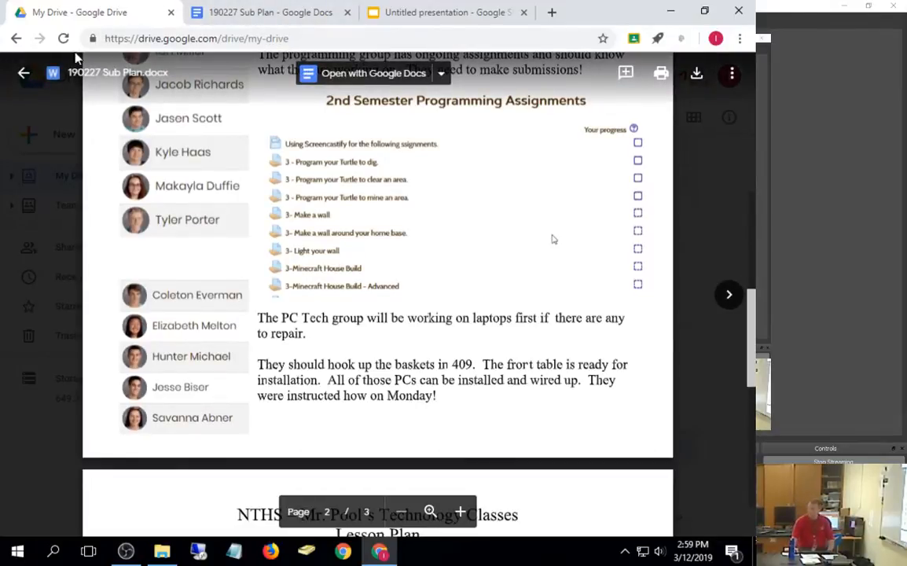
left_click(23, 73)
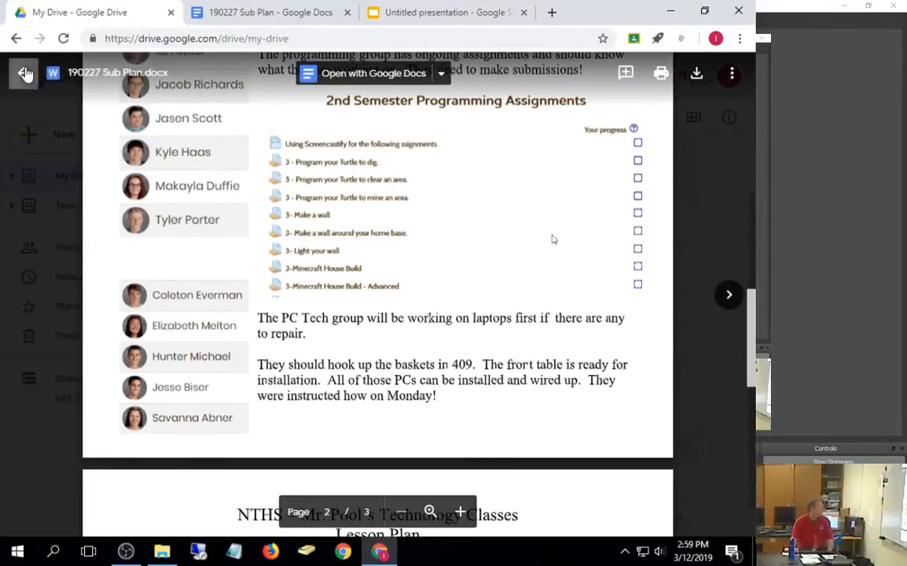
left_click(270, 17)
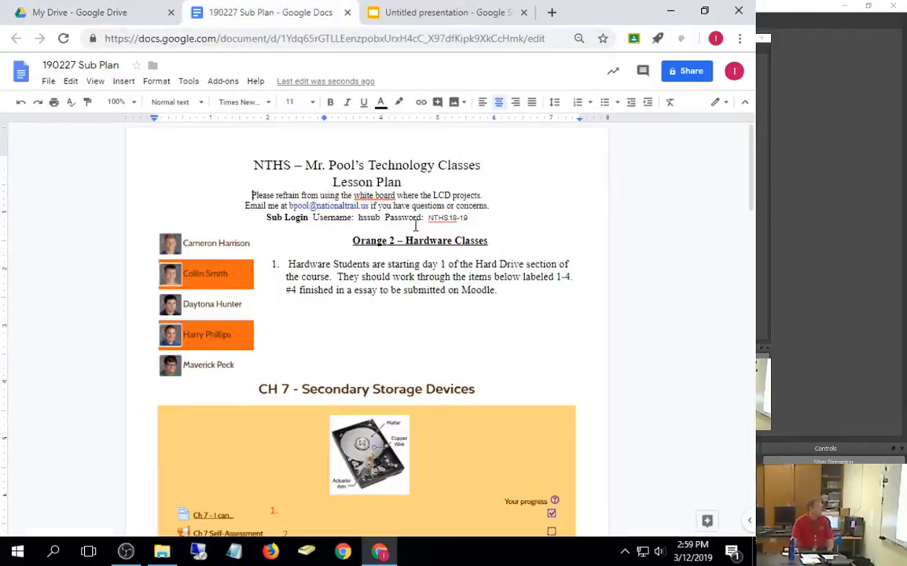
Step: Inspect the programming assignments and student names images, then switch to the My Drive tab
scroll(512, 260, "down", 15)
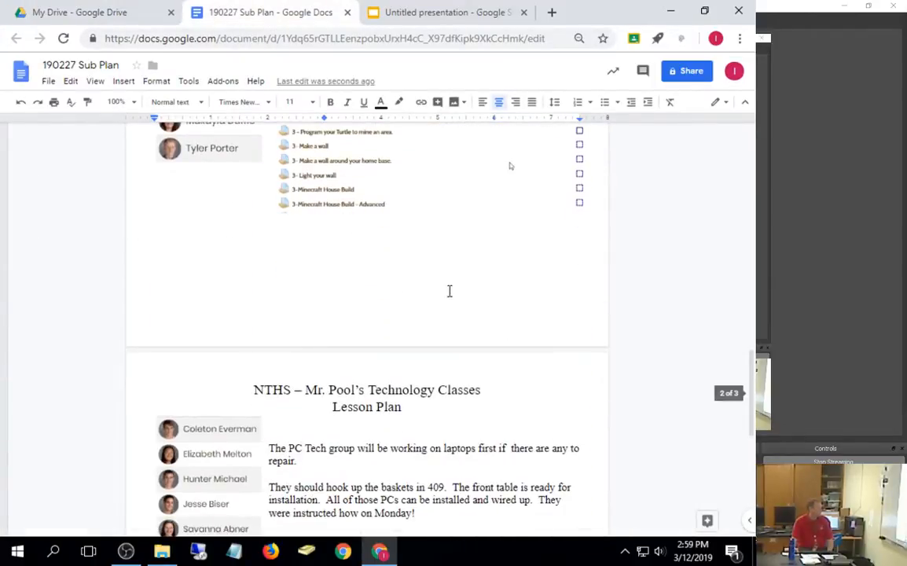
left_click(375, 191)
scroll(373, 236, "up", 5)
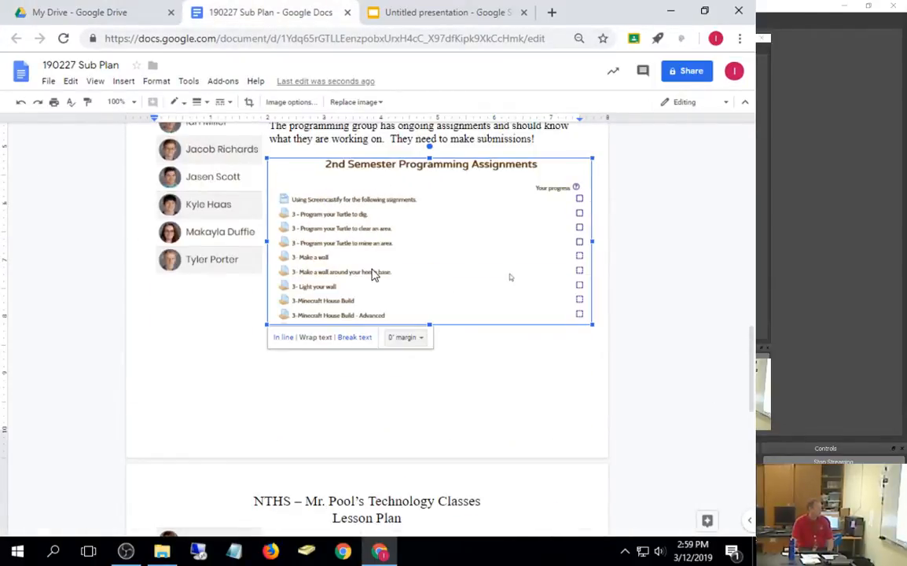
scroll(366, 284, "down", 3)
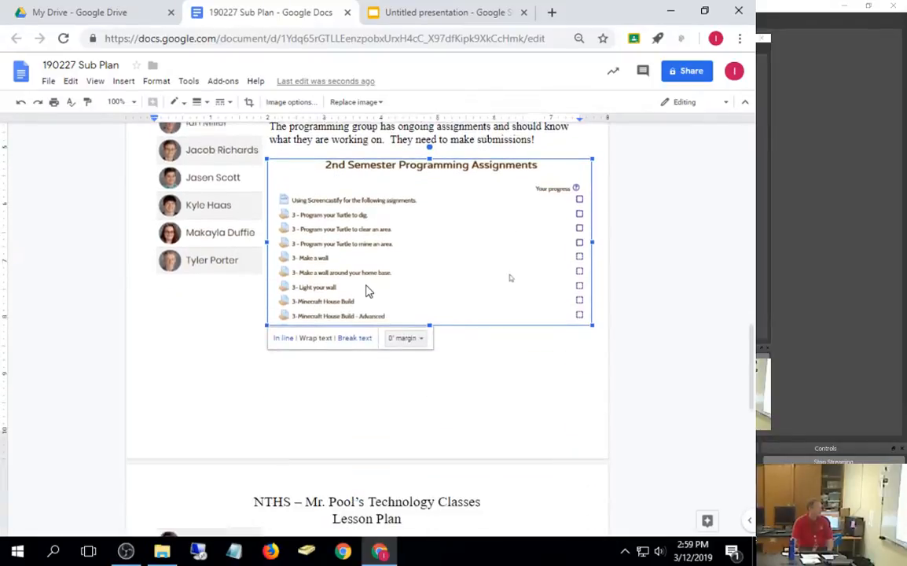
left_click(217, 237)
scroll(217, 239, "up", 1)
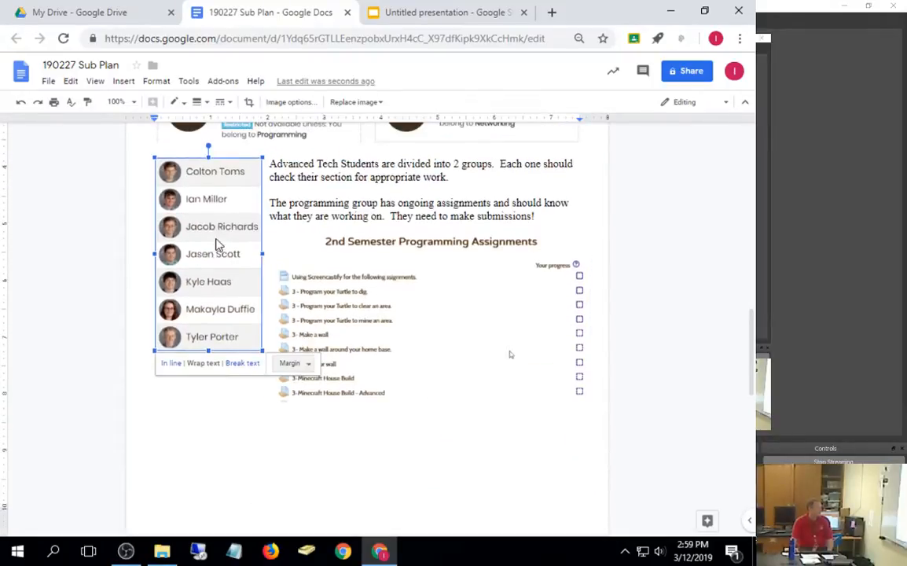
left_click(385, 346)
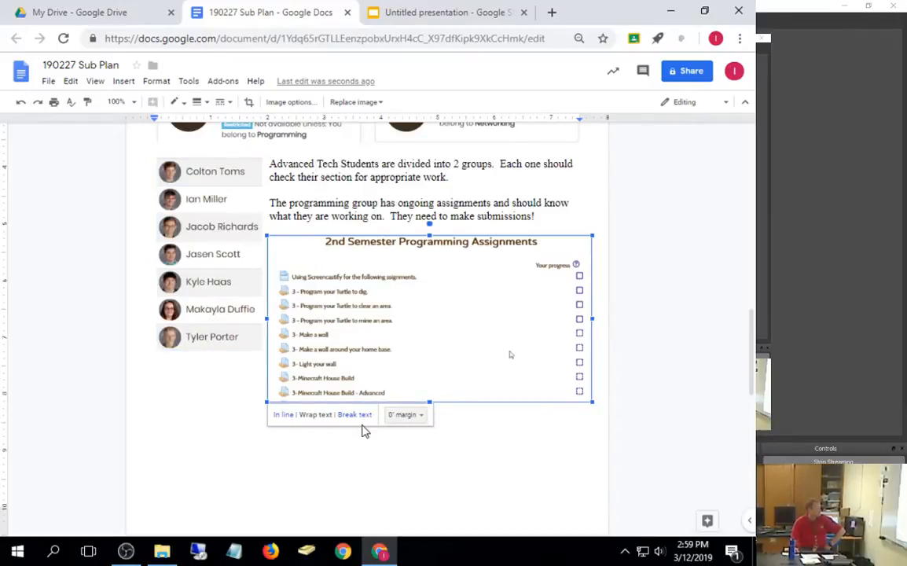
scroll(526, 438, "down", 5)
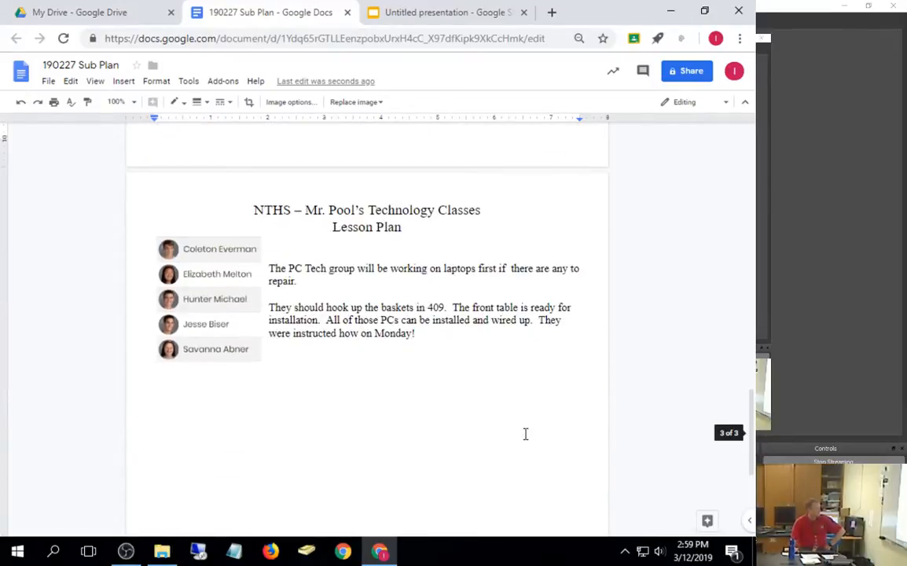
scroll(524, 433, "up", 5)
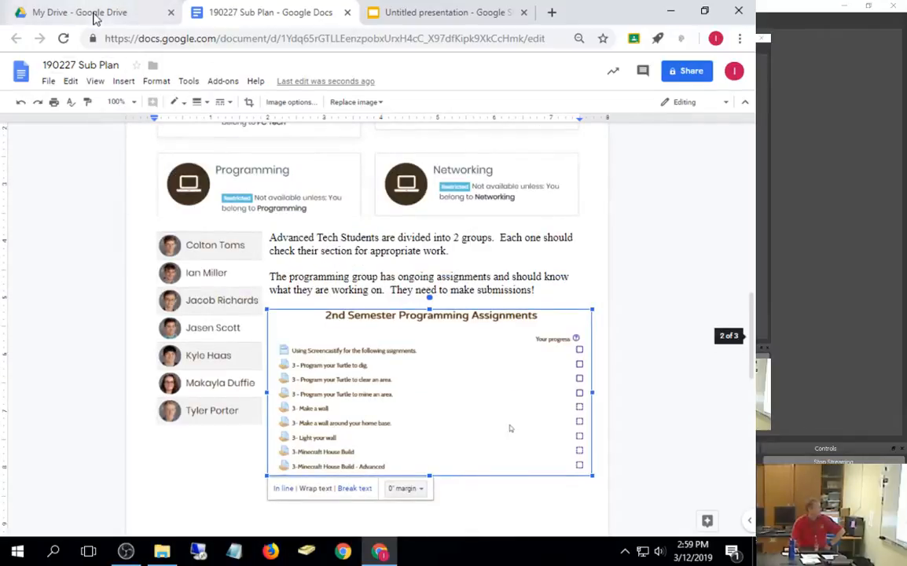
left_click(95, 17)
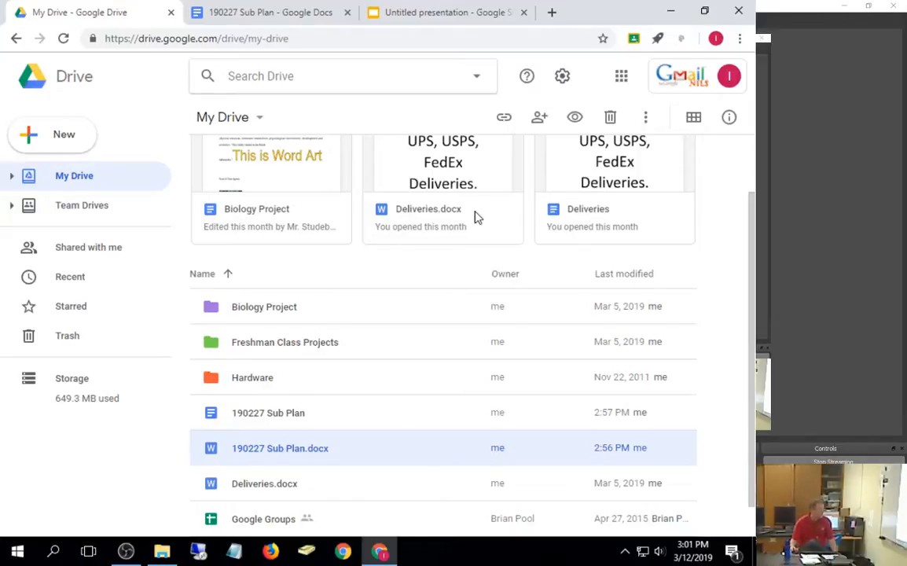
left_click(287, 309)
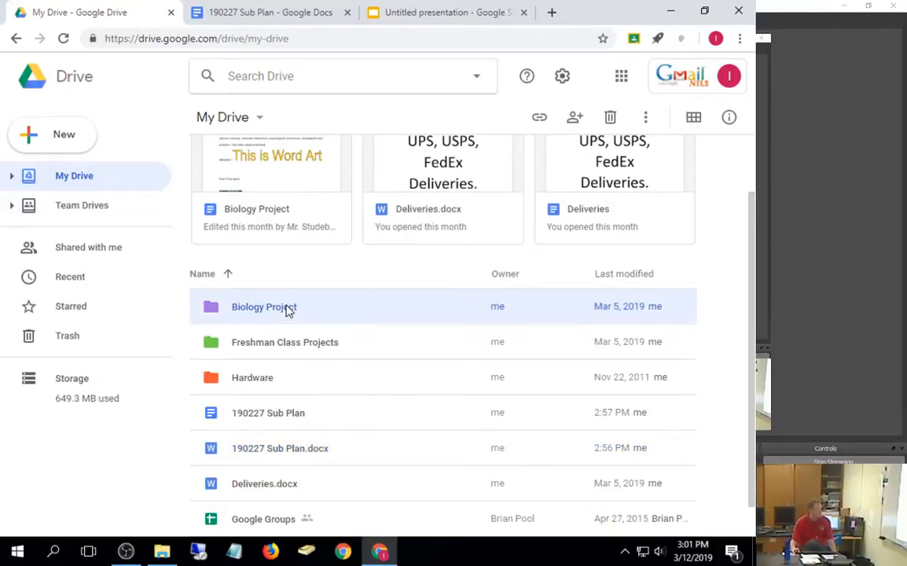
double_click(287, 309)
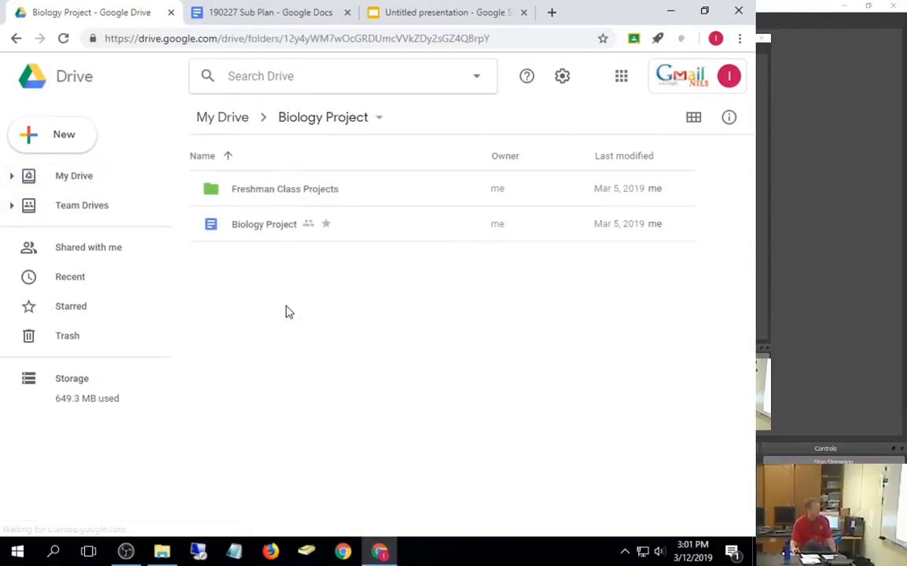
left_click(16, 38)
left_click(275, 388)
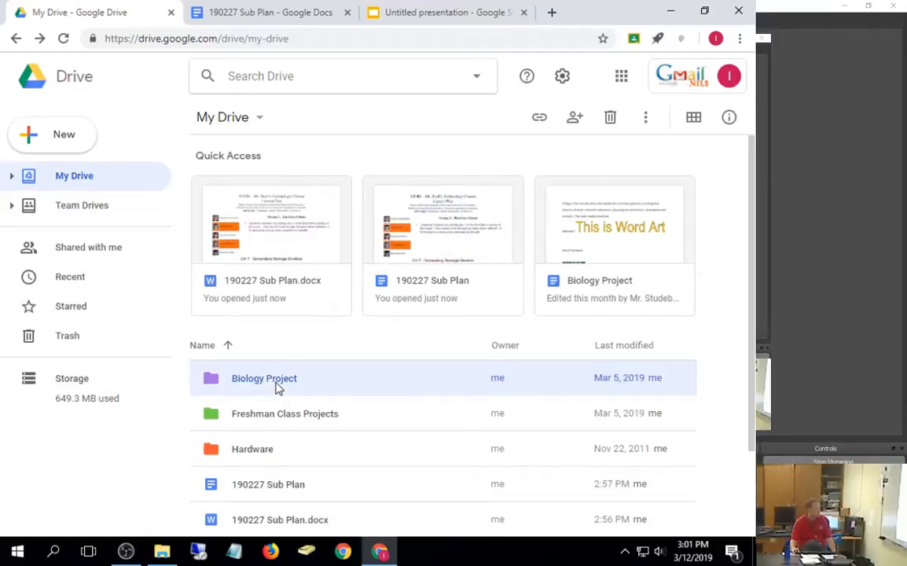
Step: Share Biology Project by typing the colleague's name, adding the suggestion, and starting a note
right_click(277, 388)
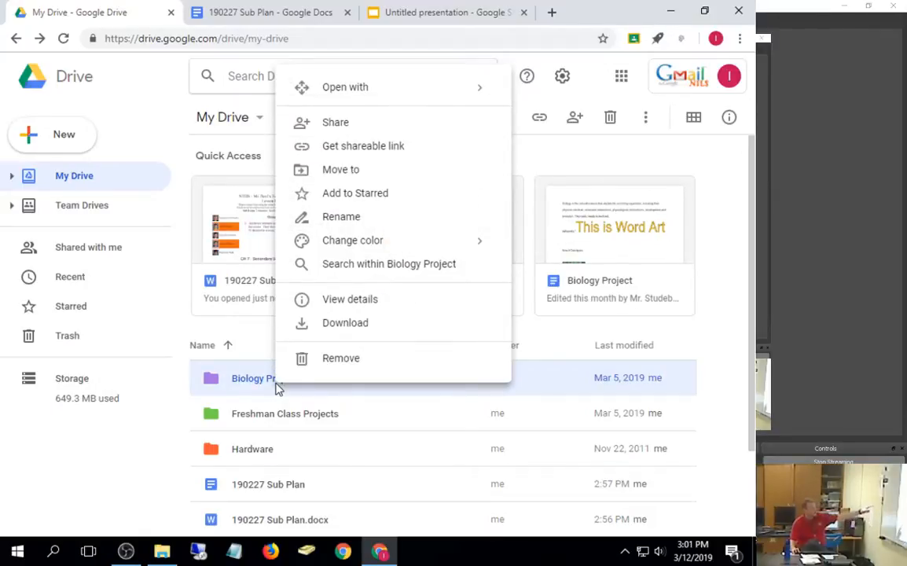
left_click(336, 124)
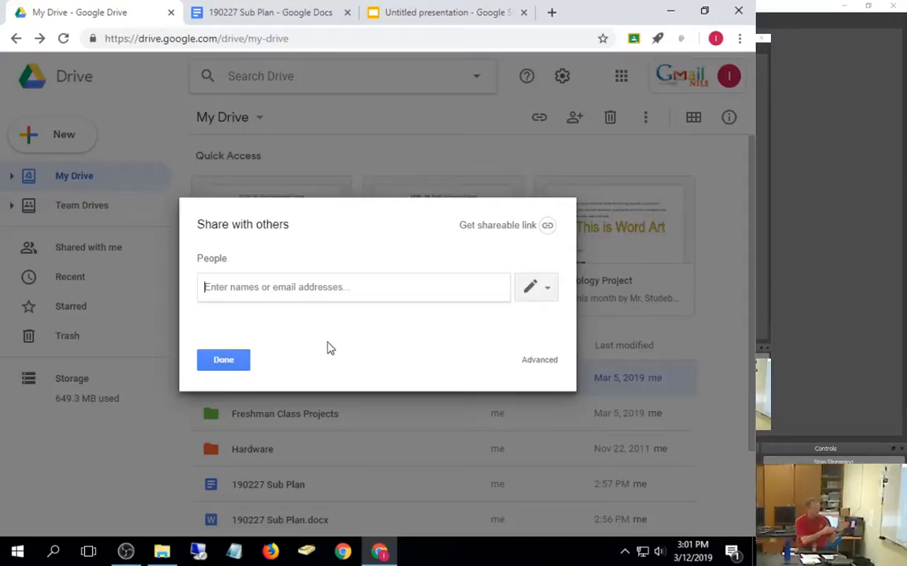
type("dstu")
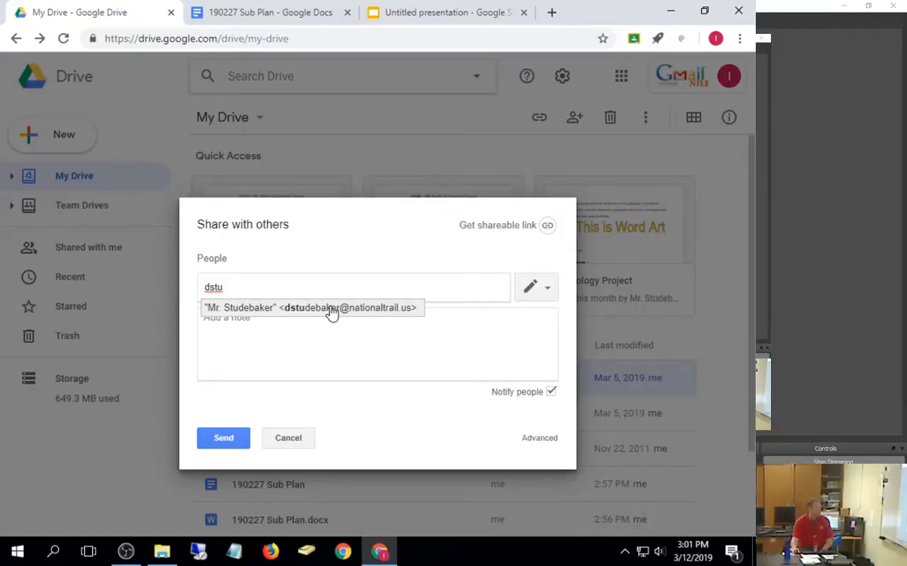
left_click(331, 307)
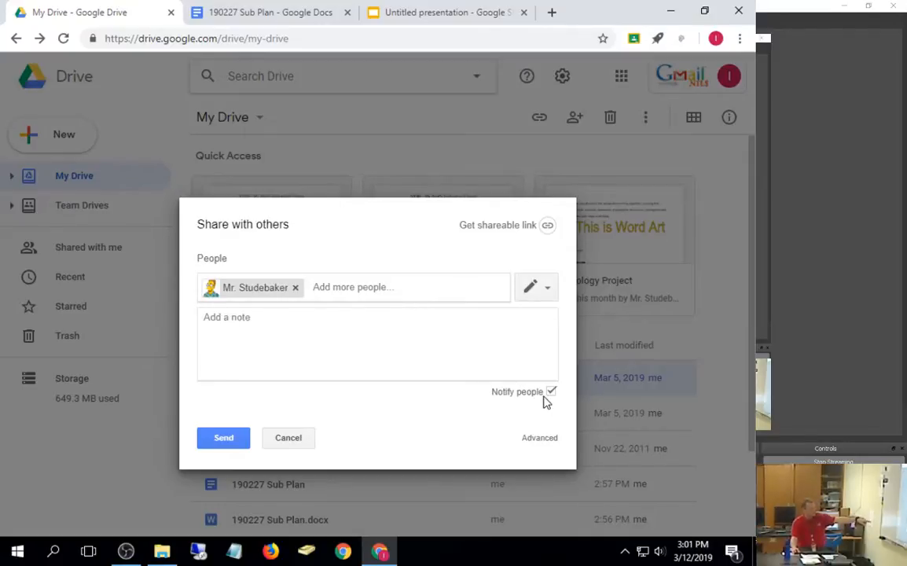
left_click(203, 318)
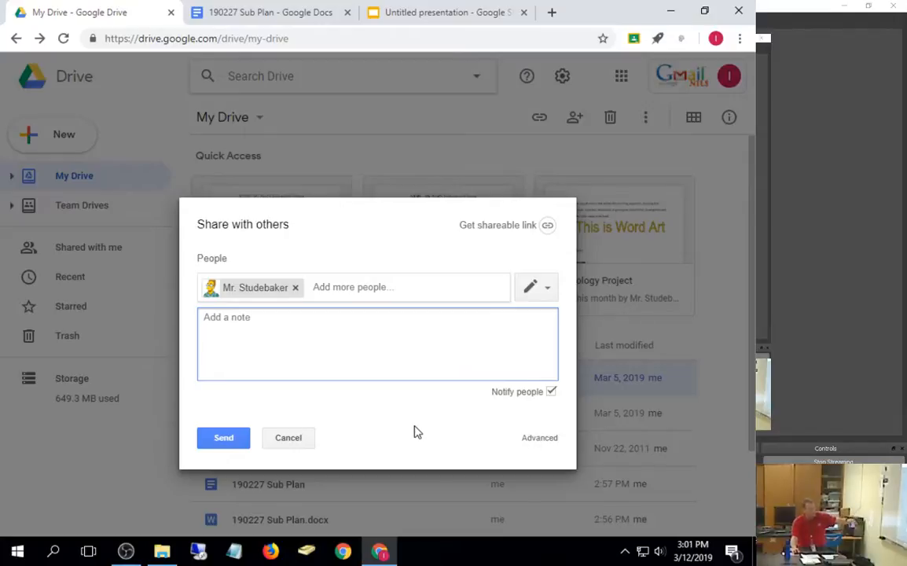
Step: In advanced sharing settings, set the invitee to view-only access
left_click(538, 439)
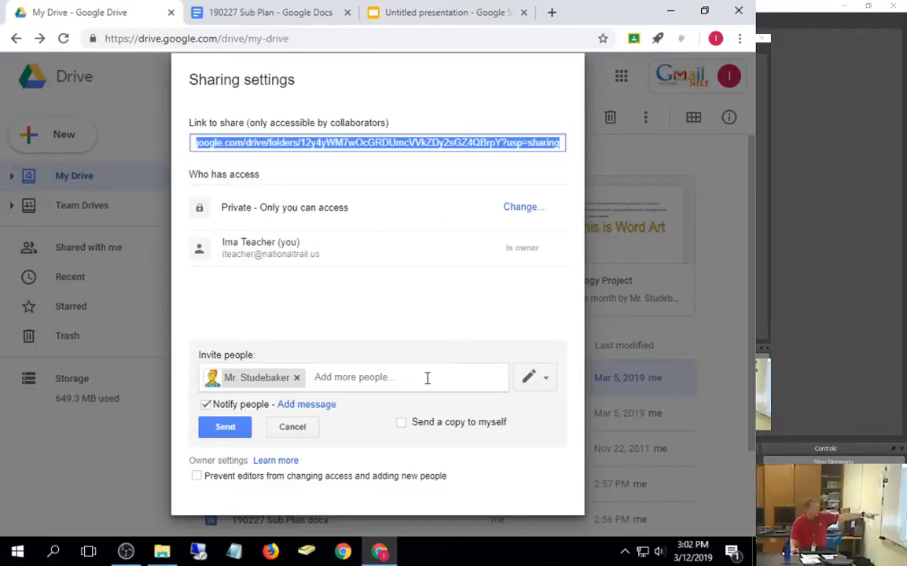
left_click(540, 391)
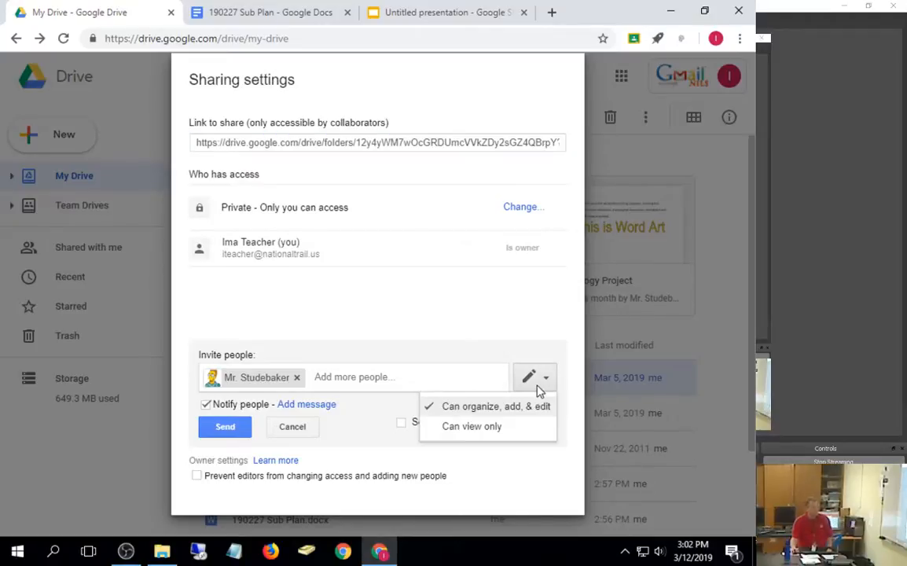
left_click(482, 429)
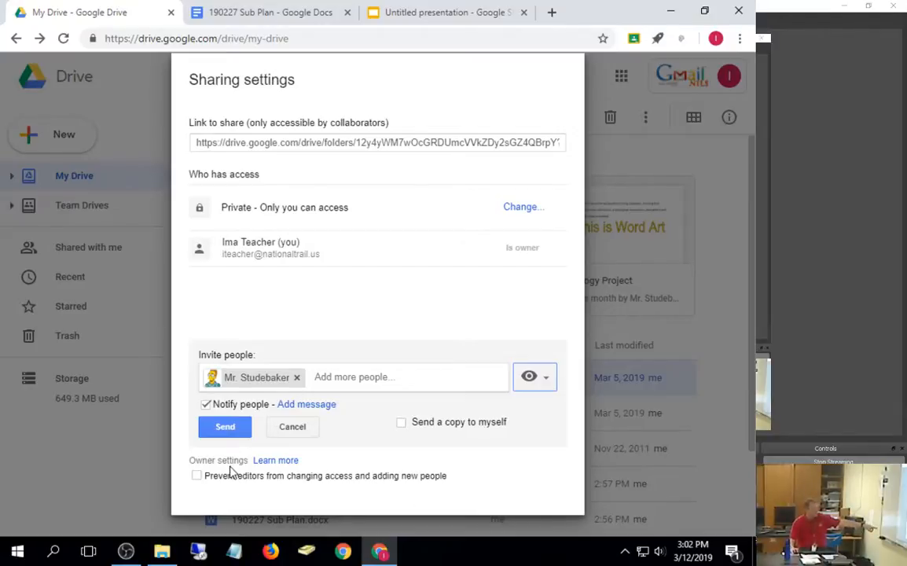
Step: Cancel the editor restriction, remove the pending invite, and close the sharing settings
left_click(196, 477)
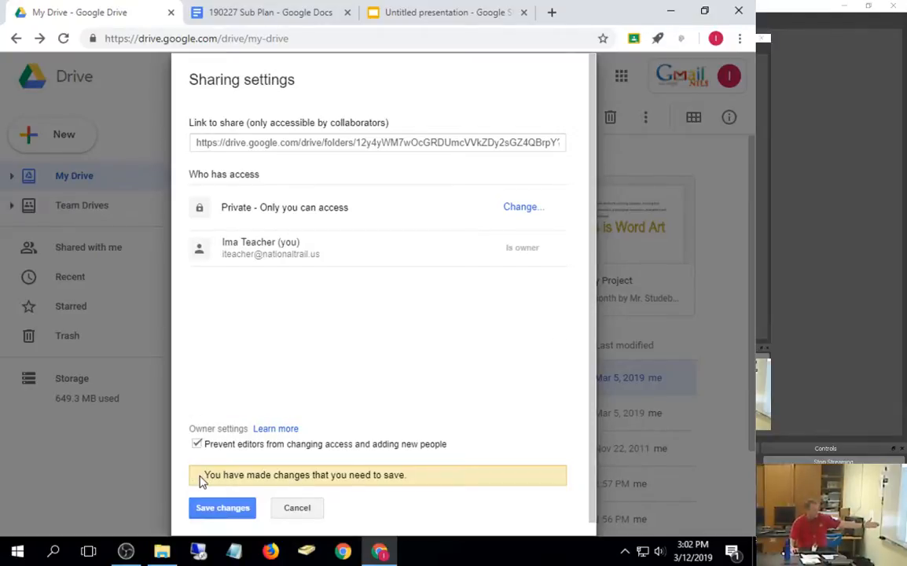
left_click(294, 509)
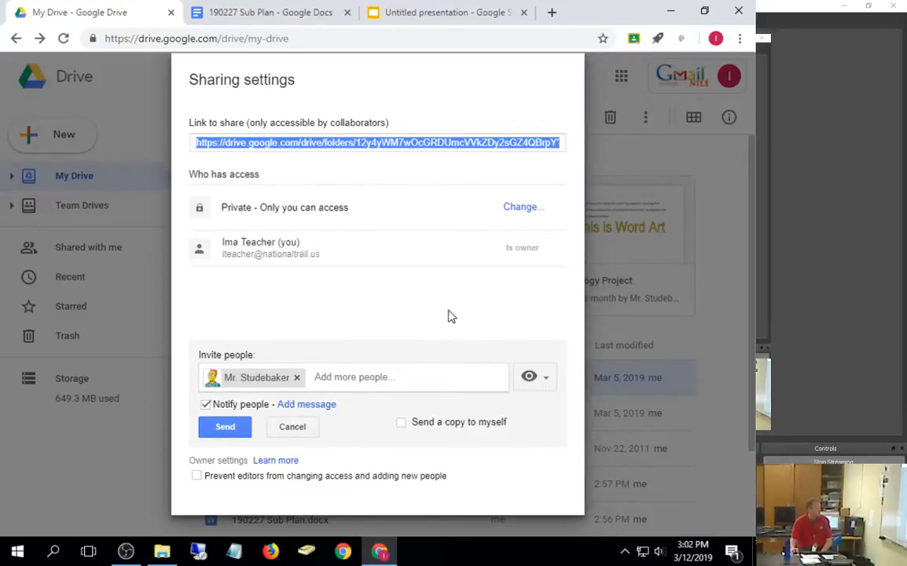
left_click(274, 429)
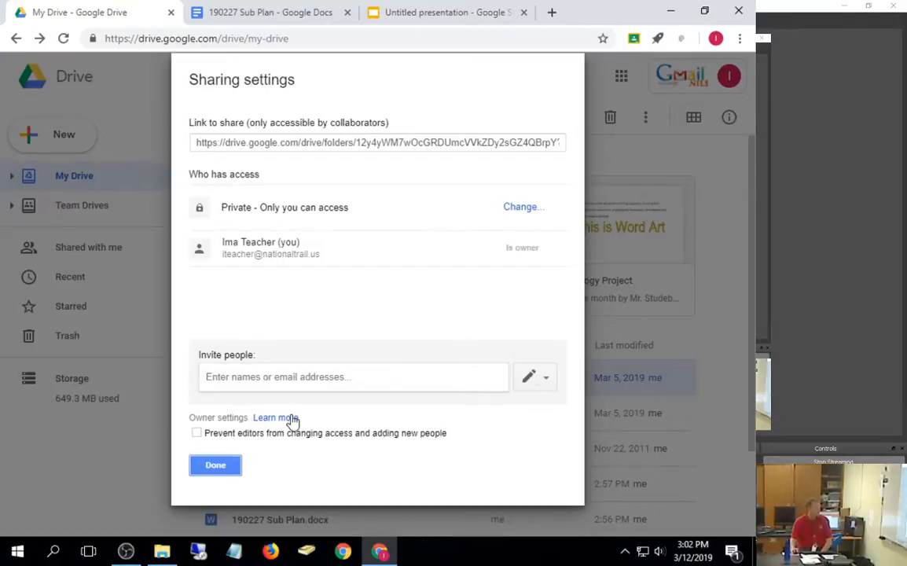
left_click(225, 467)
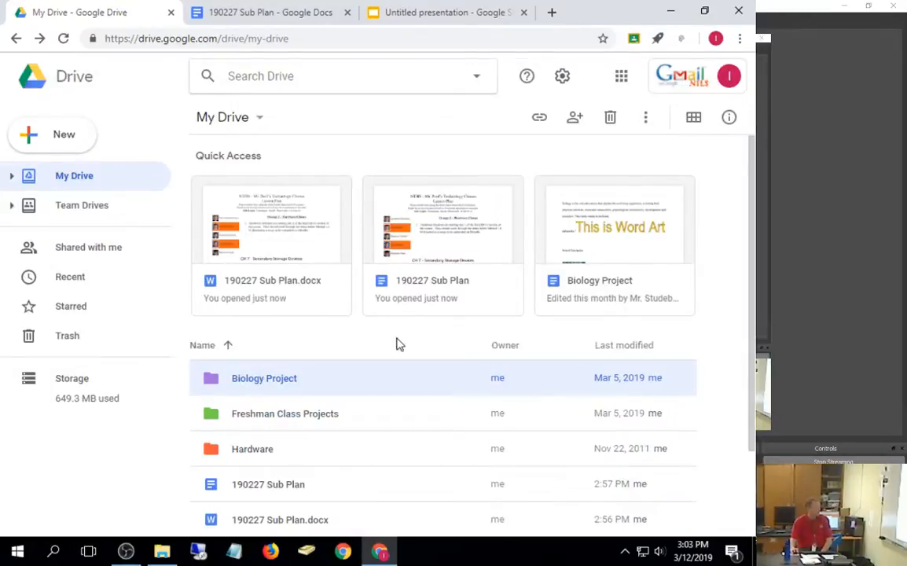
Step: Turn on Biology Project's shareable link so National Trail Local Schools users can view it
right_click(280, 385)
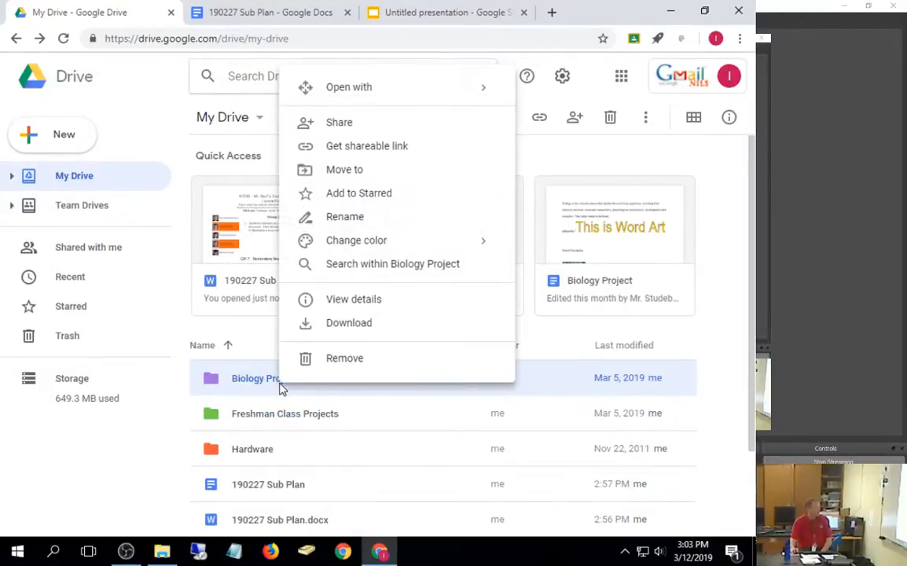
left_click(334, 152)
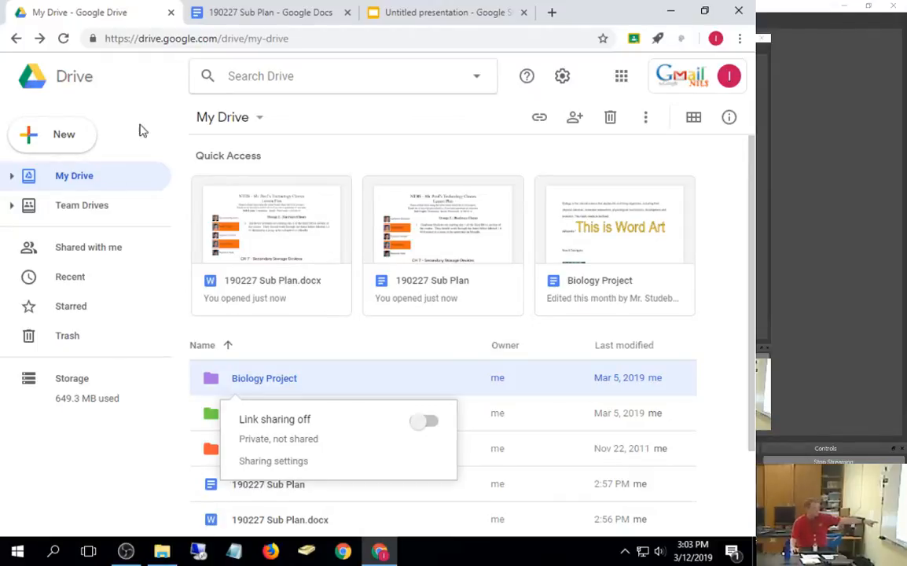
left_click(430, 423)
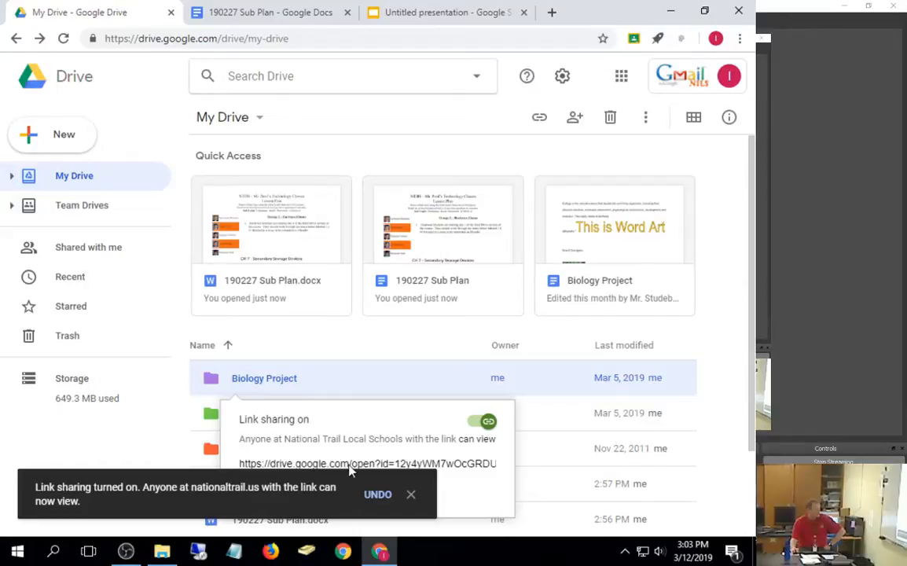
left_click(411, 494)
left_click(411, 493)
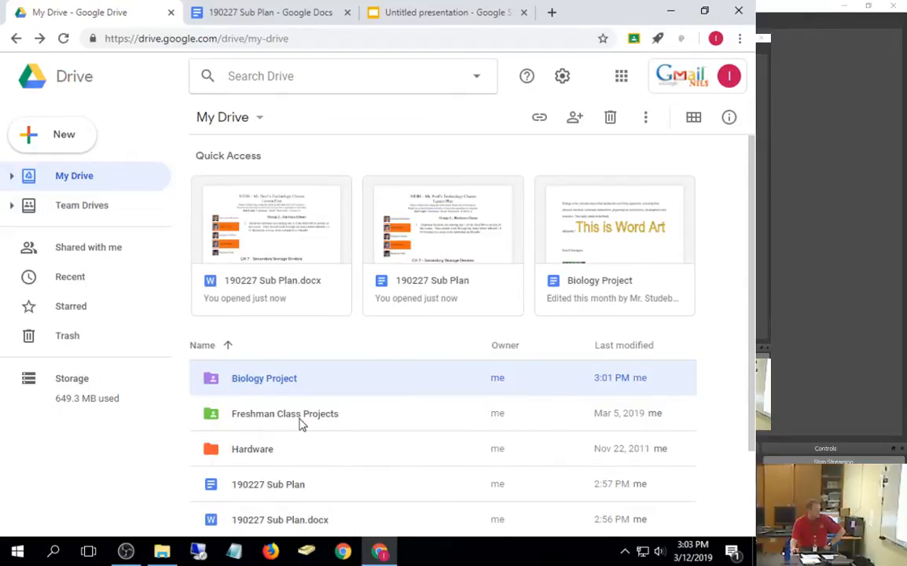
Step: Copy the Freshman Class Projects folder link and open its link access dropdown in Sharing settings
left_click(300, 423)
right_click(310, 427)
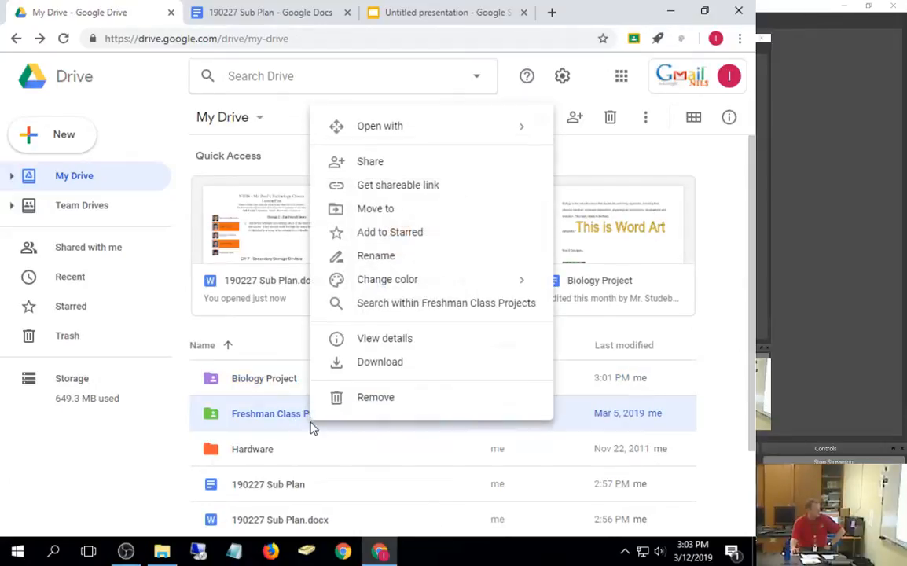
left_click(391, 186)
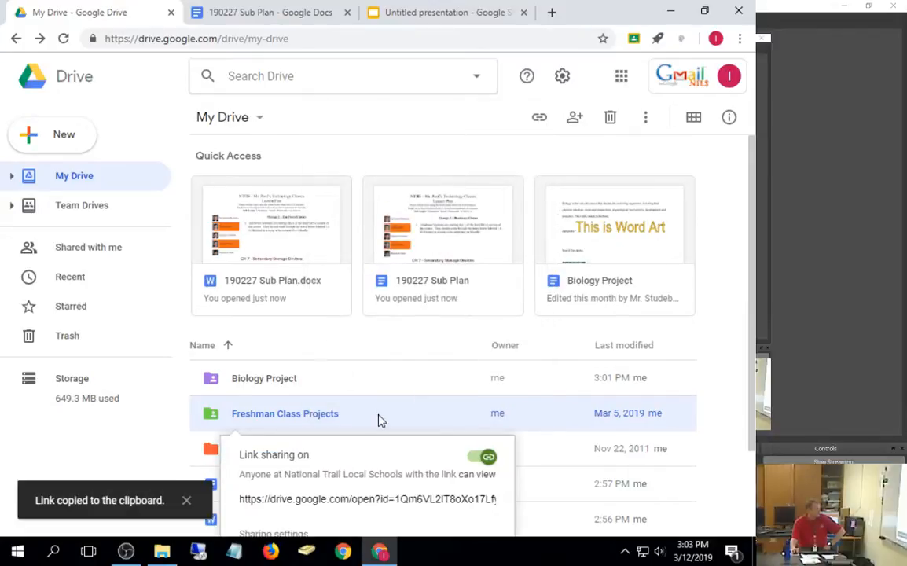
scroll(545, 251, "down", 2)
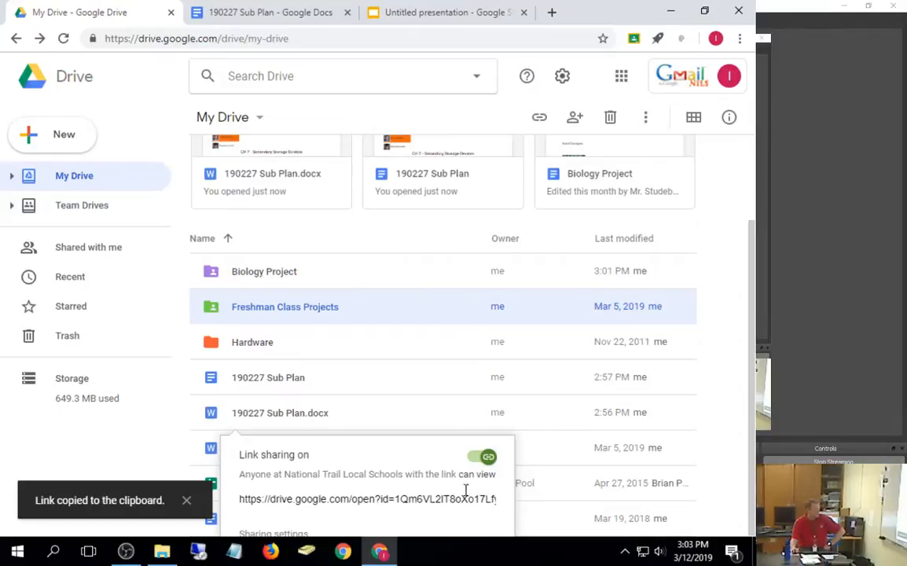
left_click(272, 533)
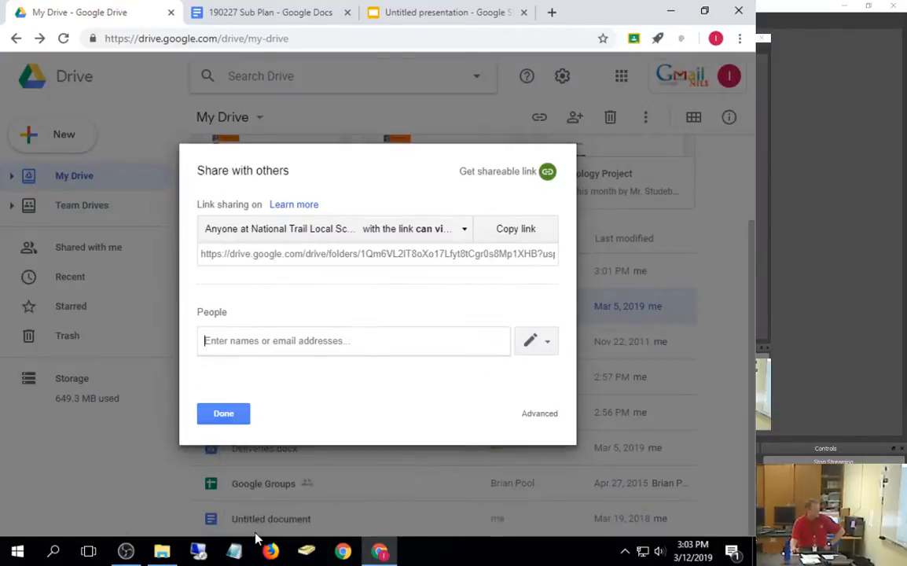
left_click(445, 238)
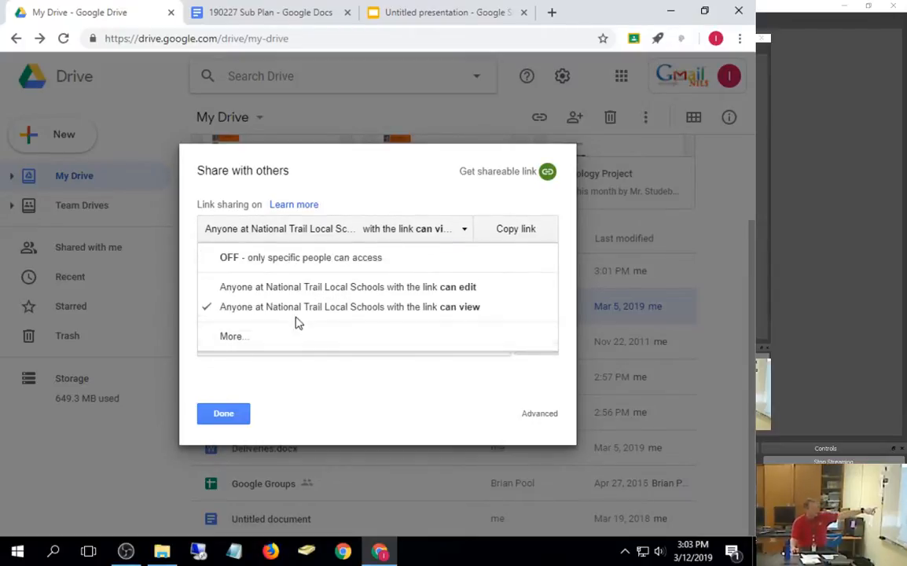
Step: Try 'Anyone with the link' with 'Can organize, add, & edit' on Freshman Class Projects, then cancel it
left_click(228, 338)
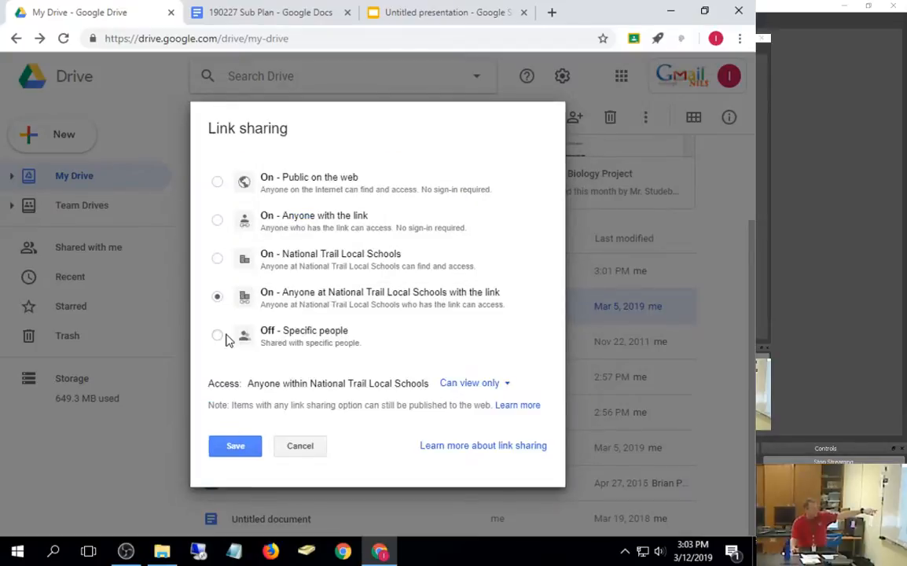
left_click(228, 224)
left_click(425, 384)
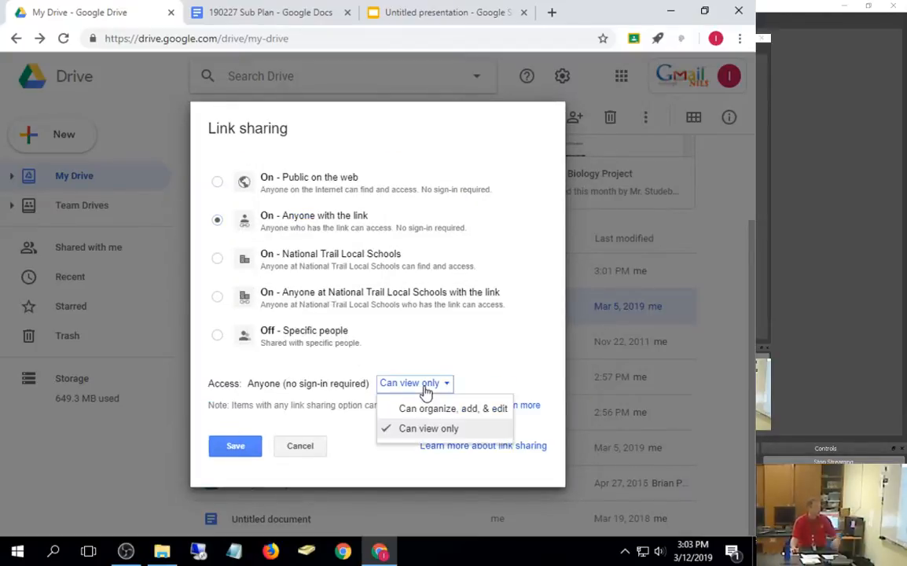
left_click(426, 411)
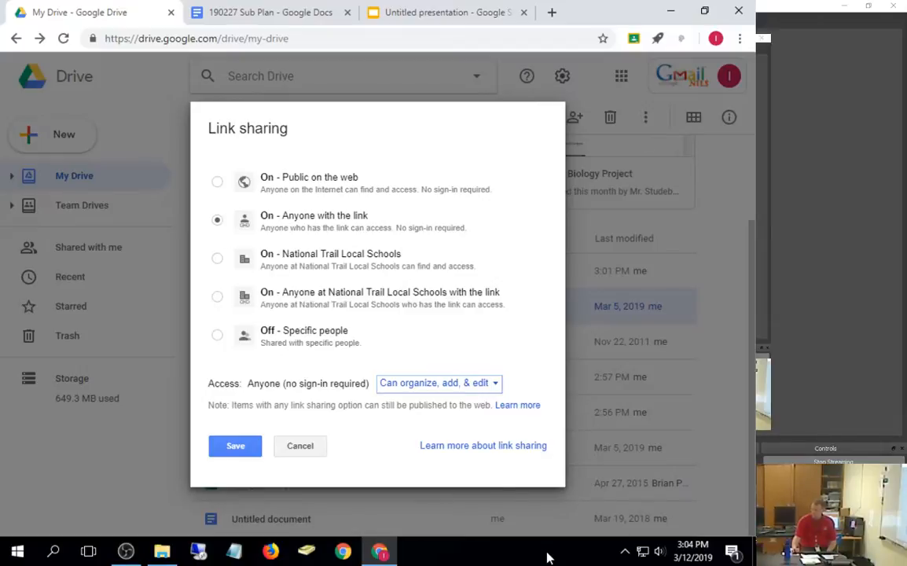
left_click(298, 448)
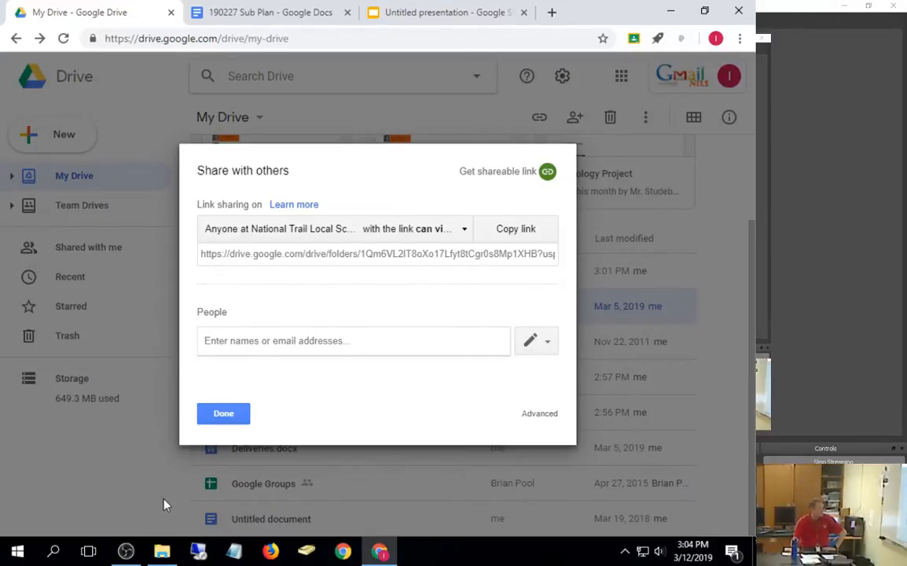
left_click(240, 413)
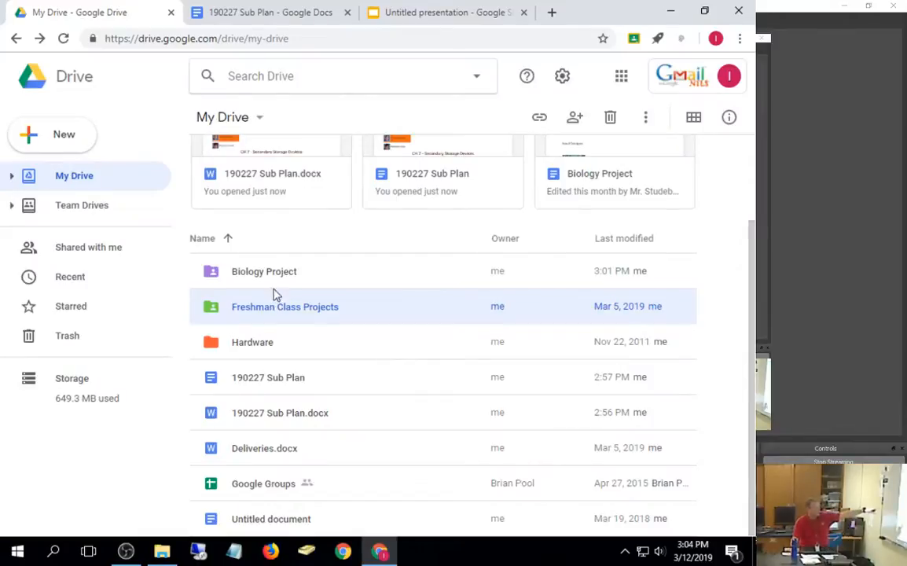
Step: Set Biology Project's link sharing to 'On - Anyone with the link' and save it
left_click(270, 281)
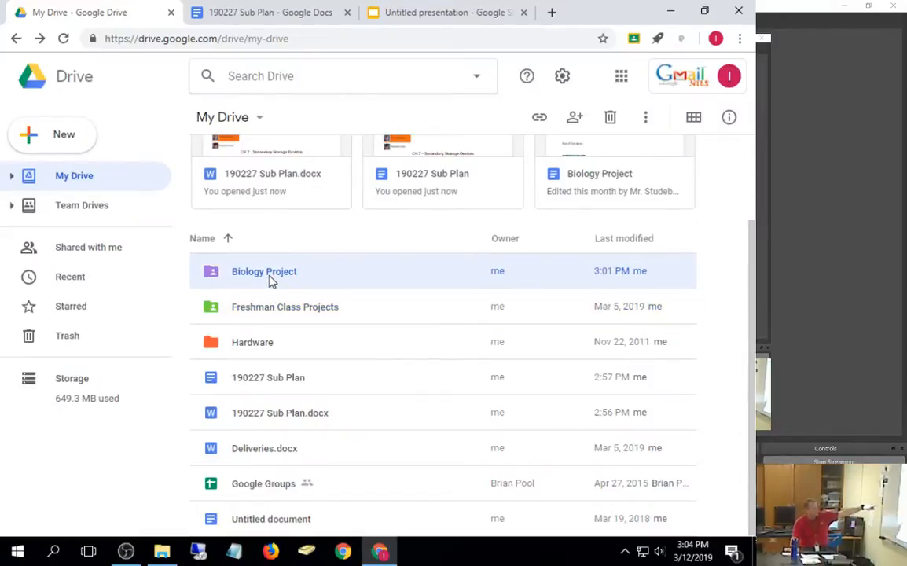
right_click(270, 280)
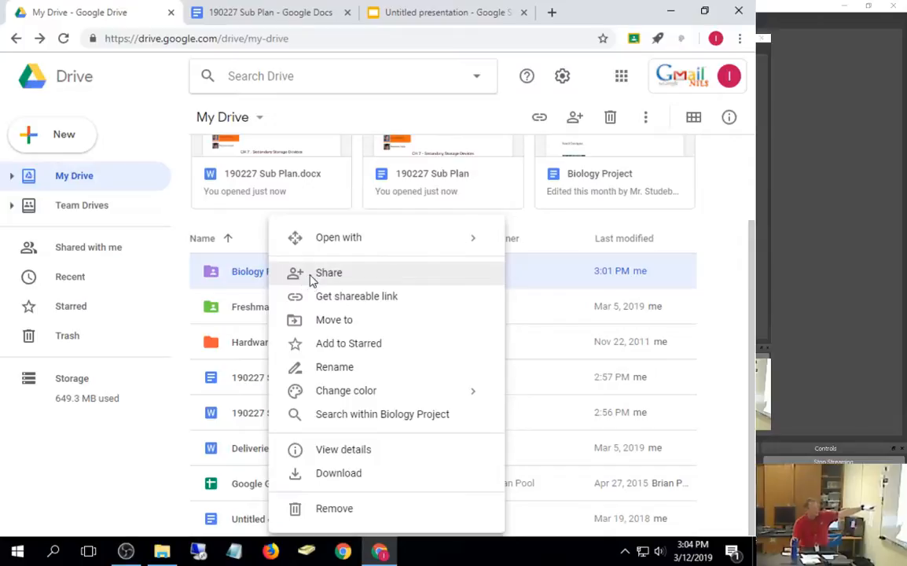
left_click(312, 275)
left_click(453, 230)
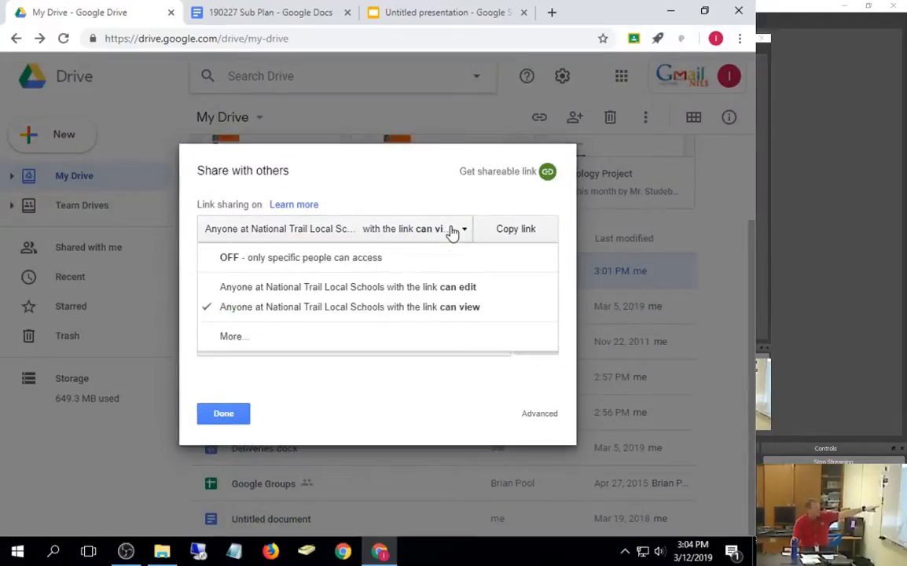
left_click(228, 337)
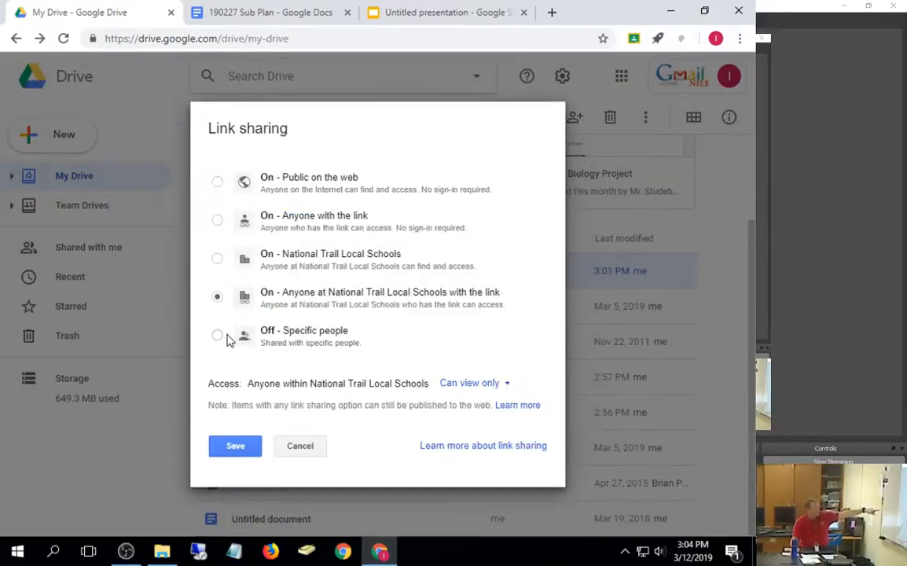
left_click(299, 228)
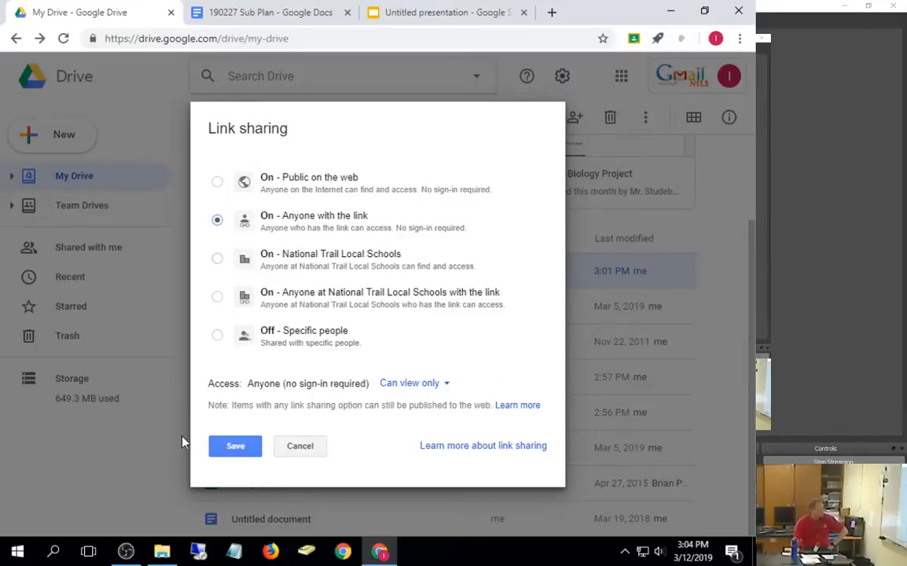
left_click(245, 454)
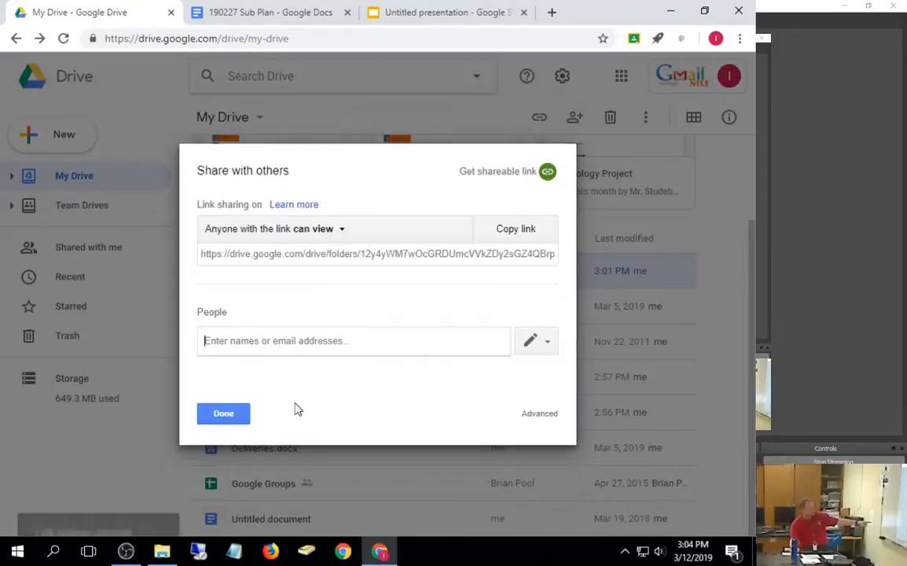
left_click(310, 344)
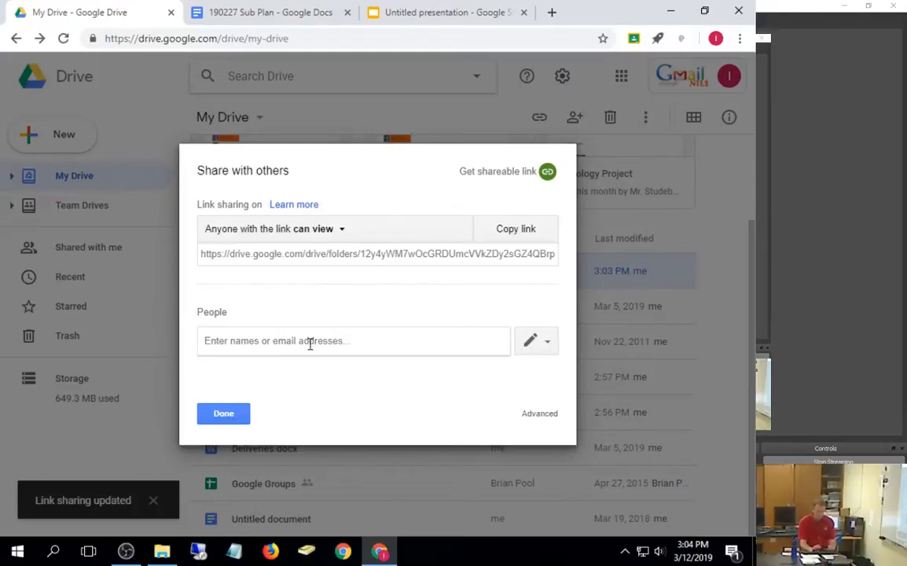
Step: Add a searched student as a share recipient, then cancel the invite and close sharing with Done
type("l")
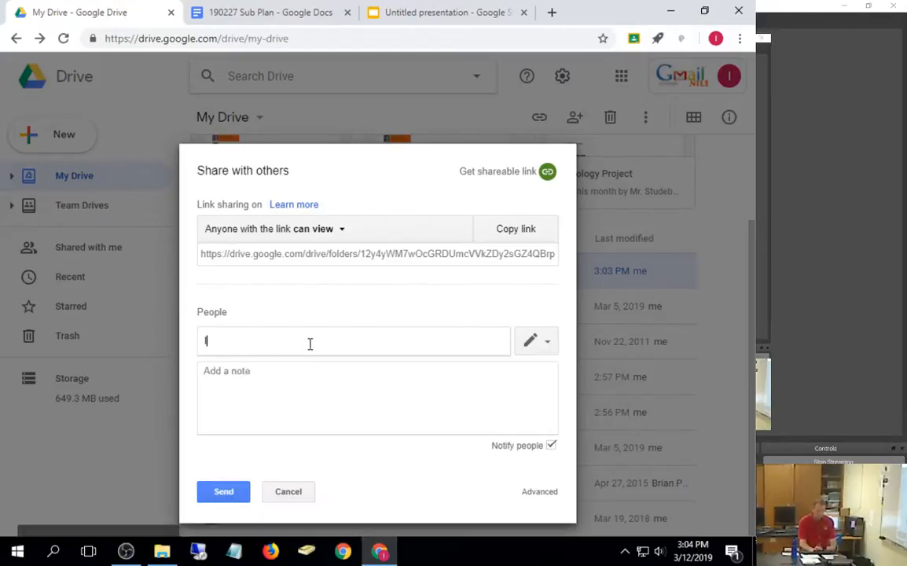
type("uk")
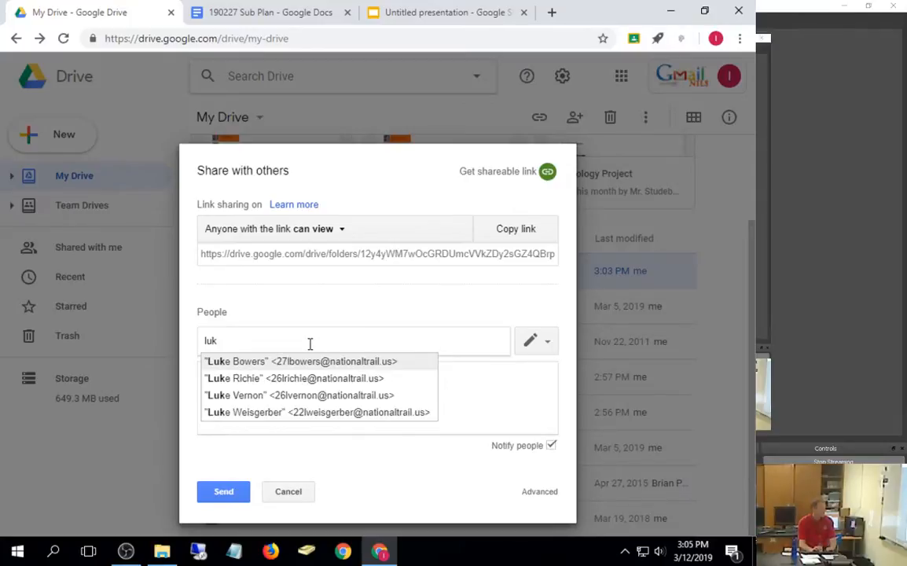
type("e")
key("BackSpace")
key("BackSpace")
key("BackSpace")
key("BackSpace")
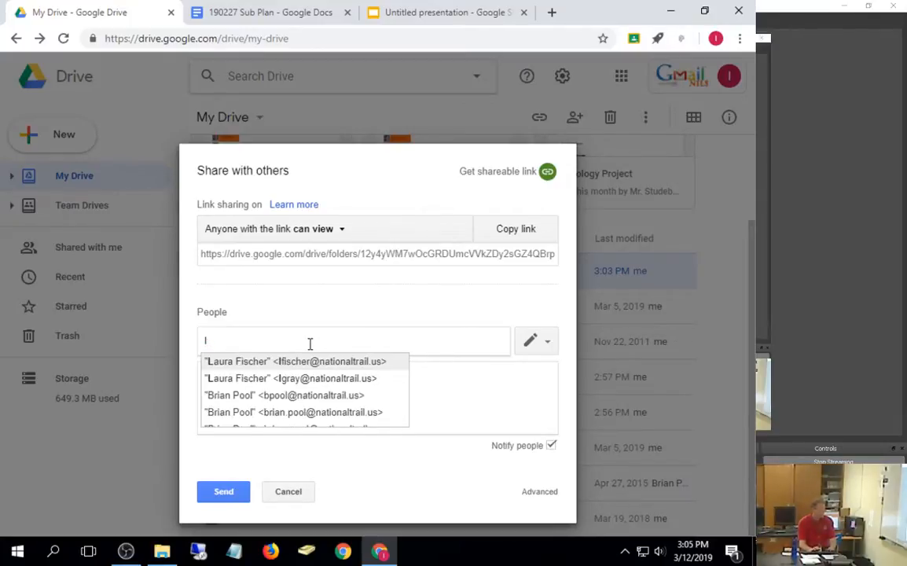
type("26")
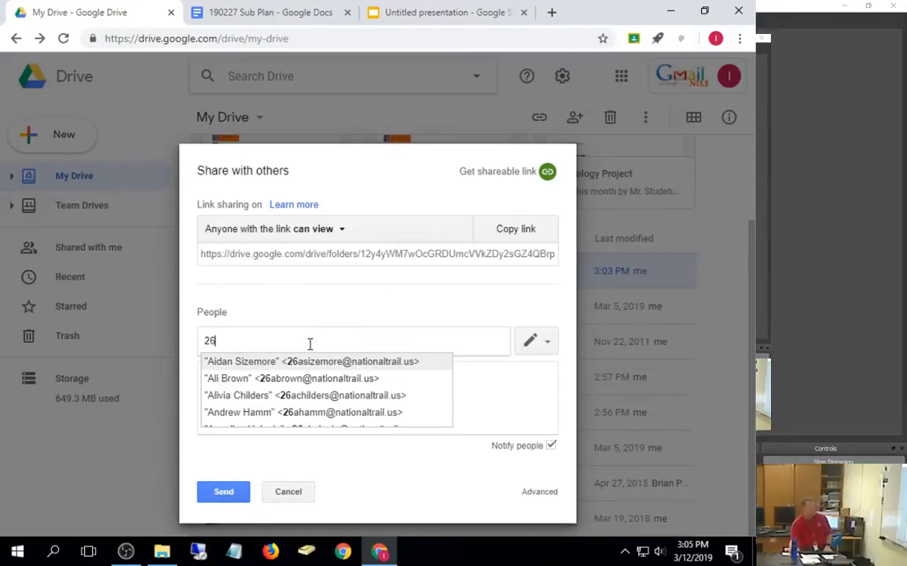
left_click(299, 363)
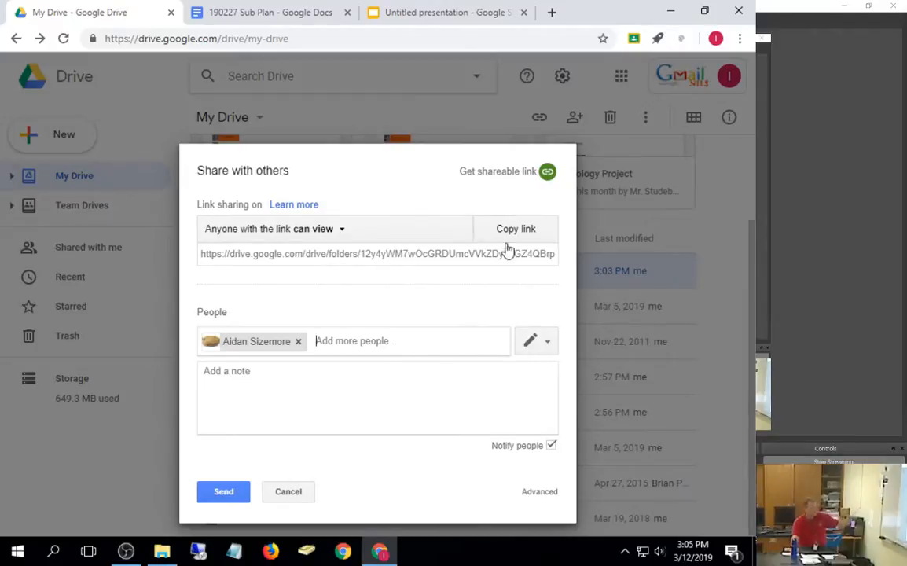
left_click(299, 494)
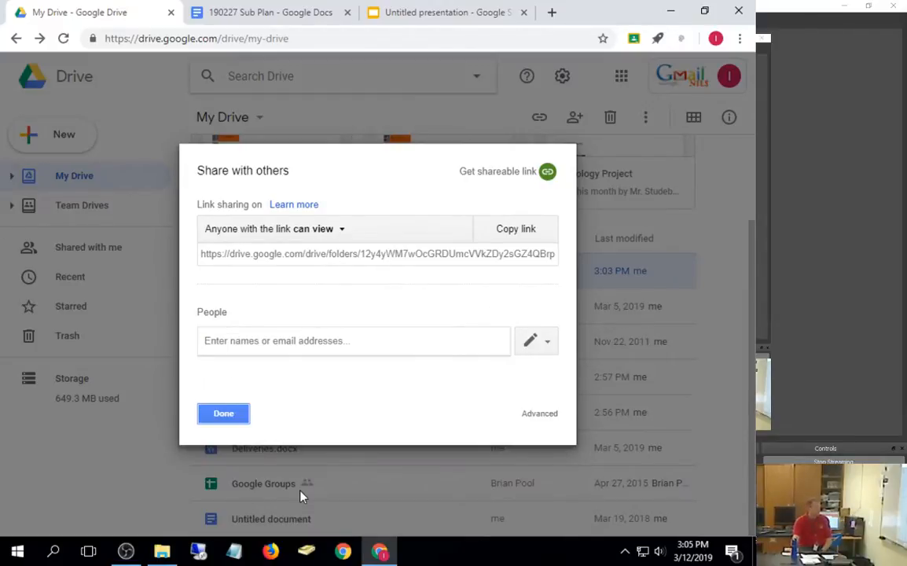
left_click(241, 419)
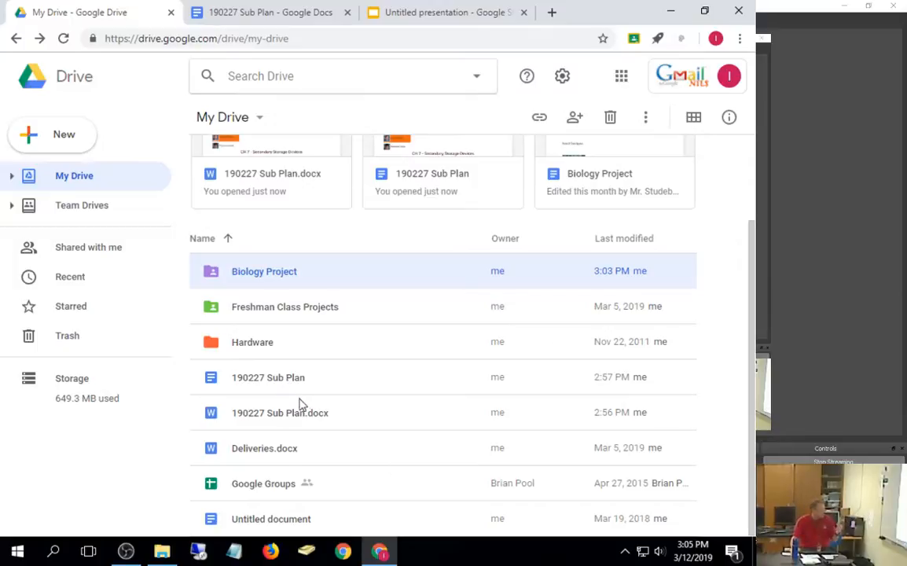
Step: Turn on school-domain view-only link sharing for the 190227 Sub Plan document
left_click(264, 380)
right_click(264, 380)
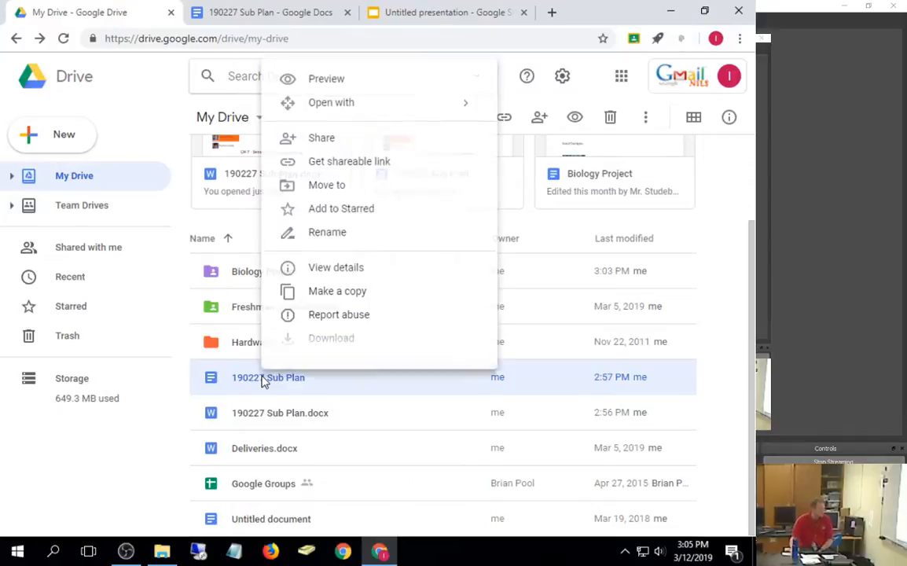
left_click(340, 167)
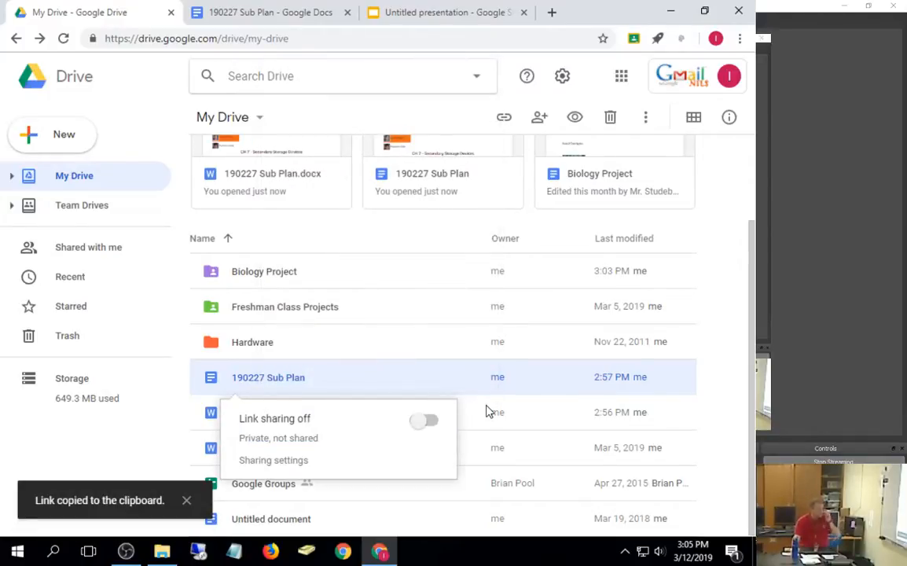
left_click(432, 424)
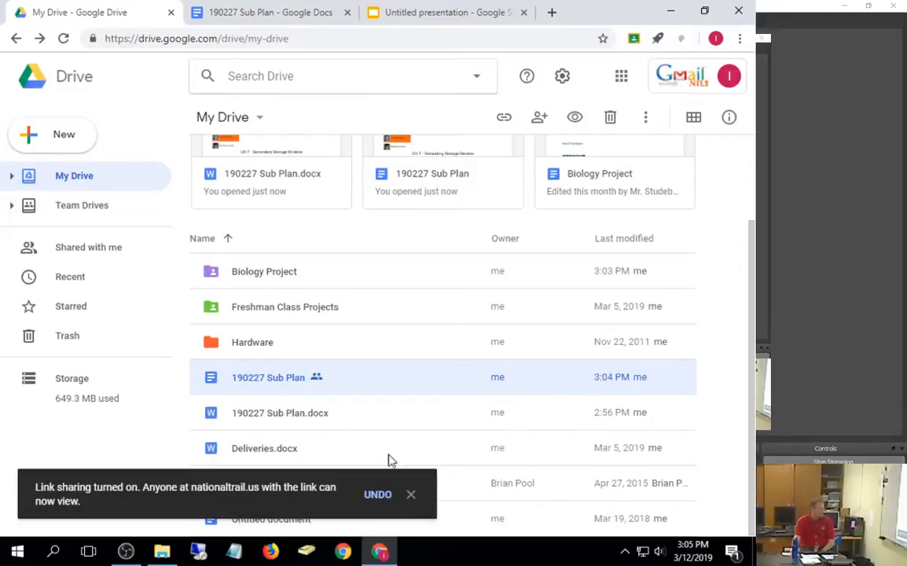
Step: Show and select 190227 Sub Plan's shareable link, then open its full sharing settings
right_click(293, 382)
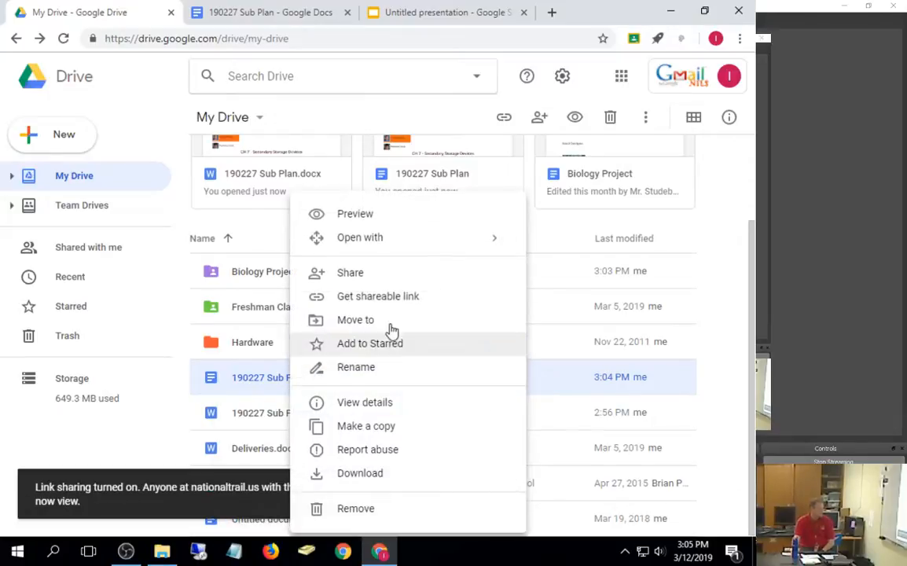
left_click(393, 298)
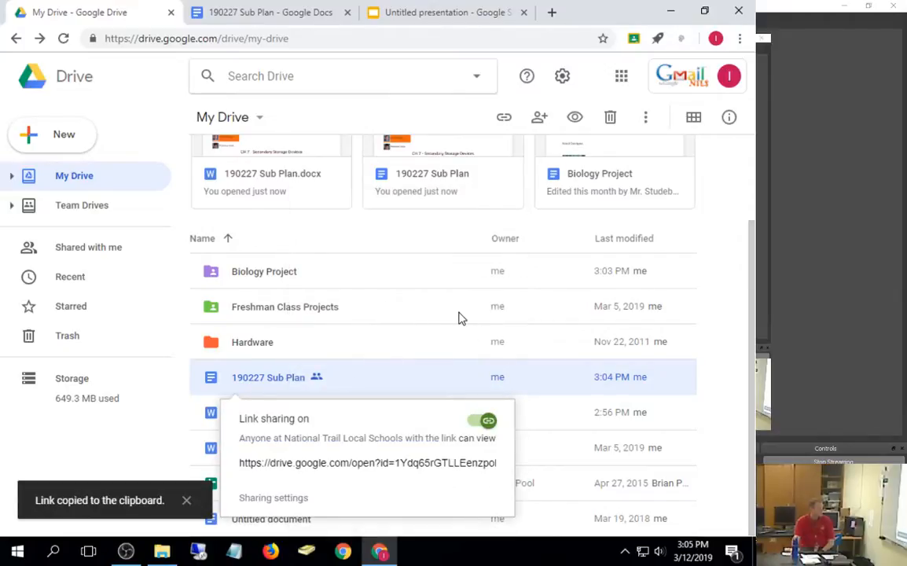
left_click(431, 463)
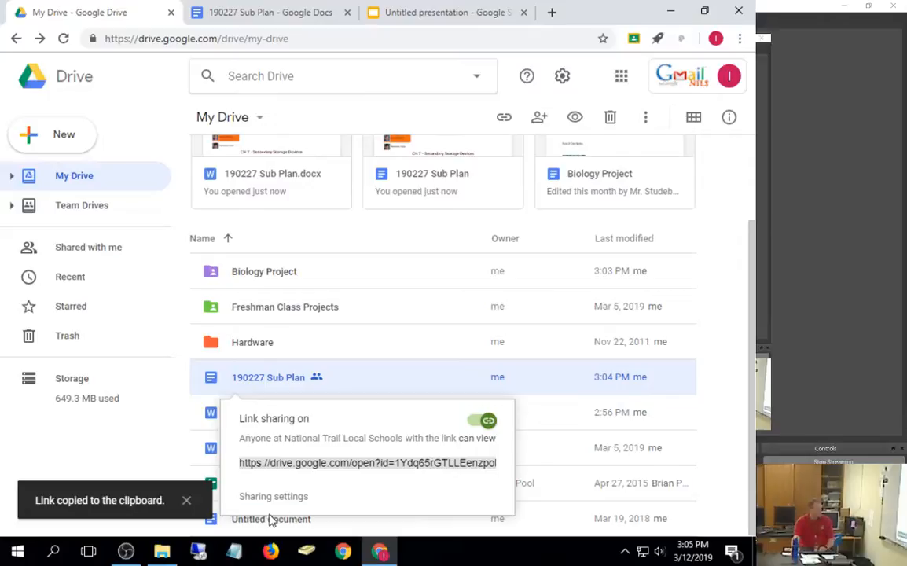
left_click(283, 499)
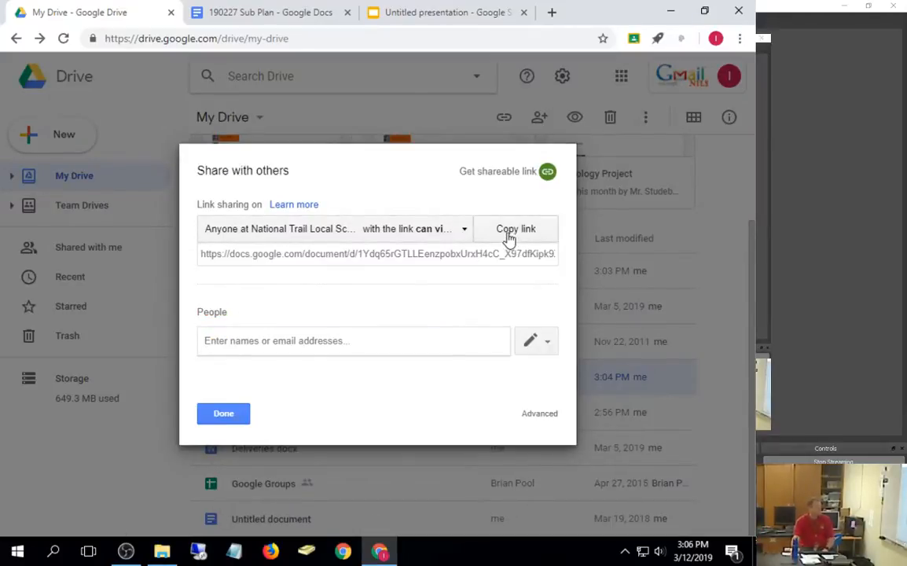
Step: Change 190227 Sub Plan's link access to 'On - Anyone with the link' and save
left_click(387, 231)
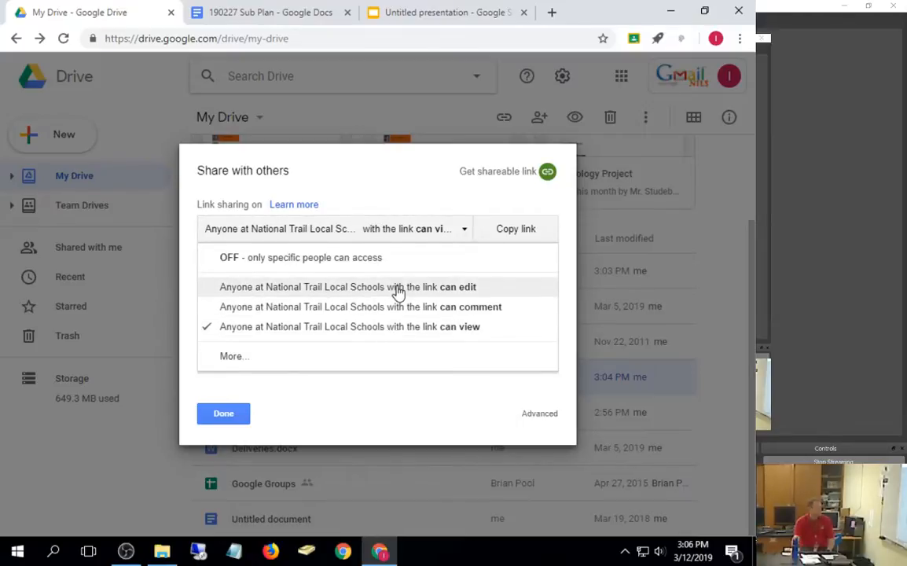
left_click(235, 358)
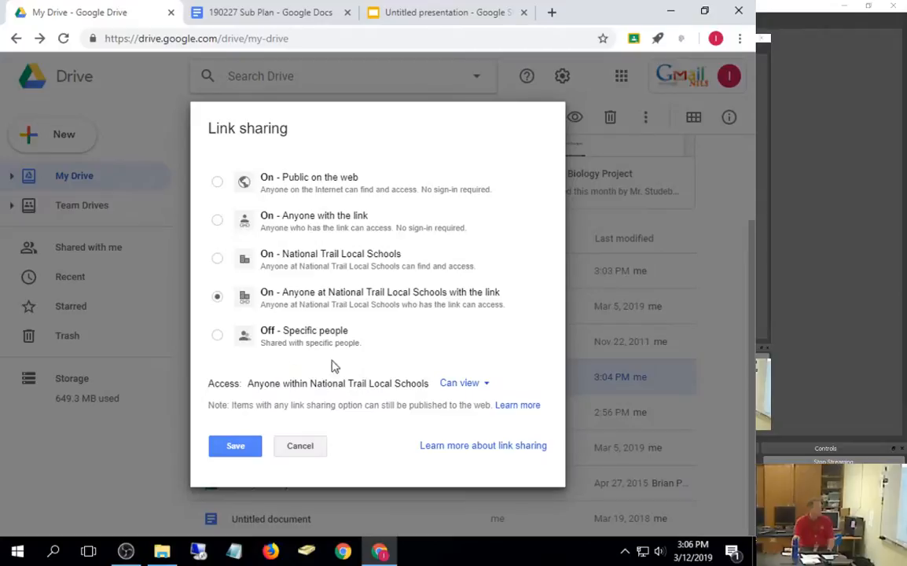
left_click(218, 223)
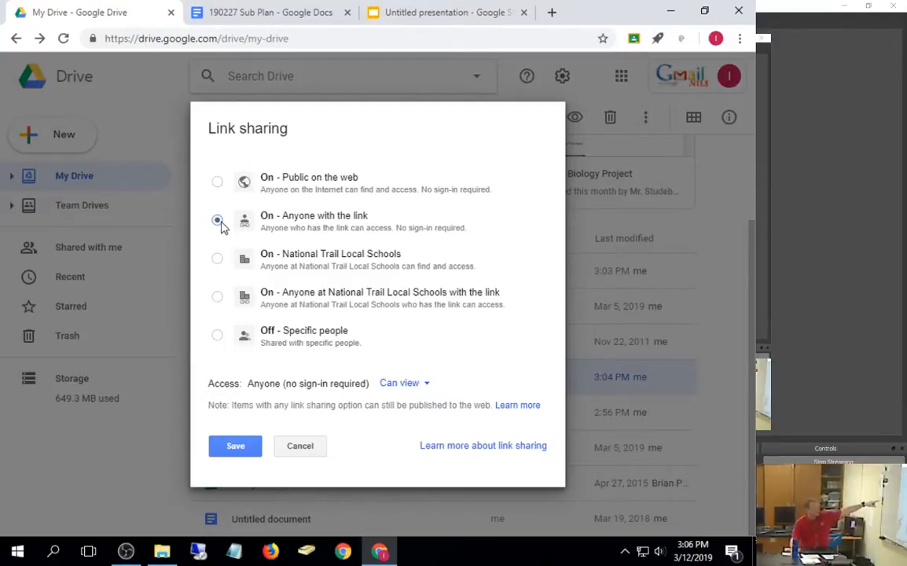
left_click(246, 449)
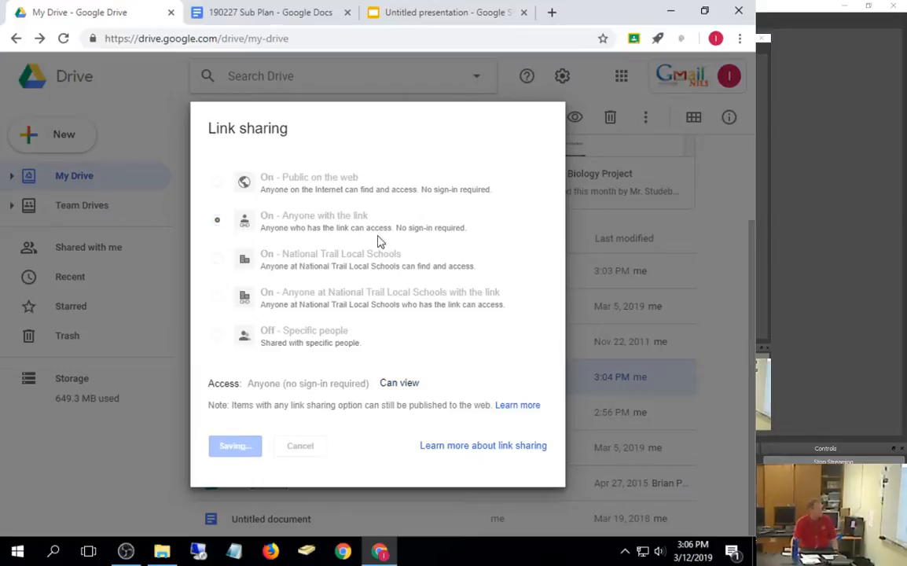
Step: Select the whole share link and switch from the browser toward Notepad
left_click(411, 255)
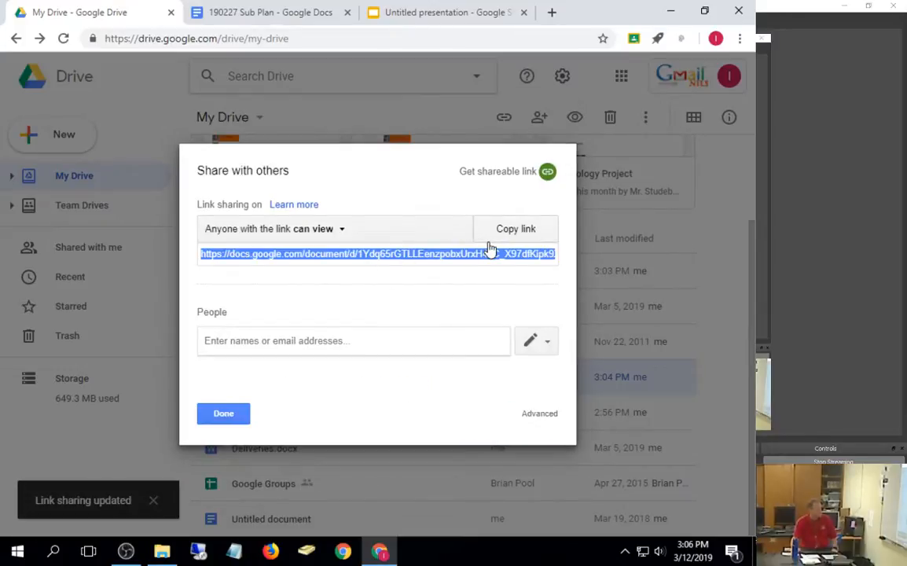
left_click(237, 557)
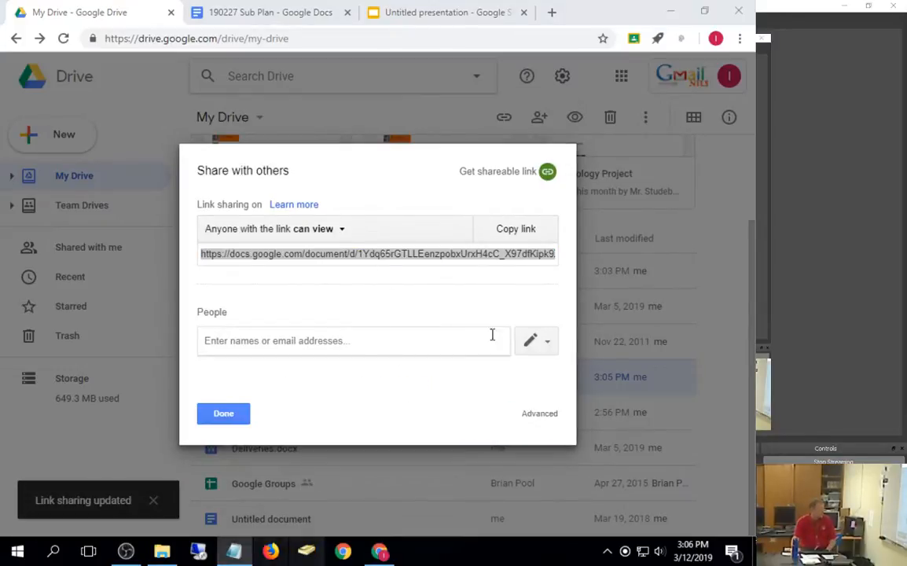
left_click(236, 556)
left_click(237, 557)
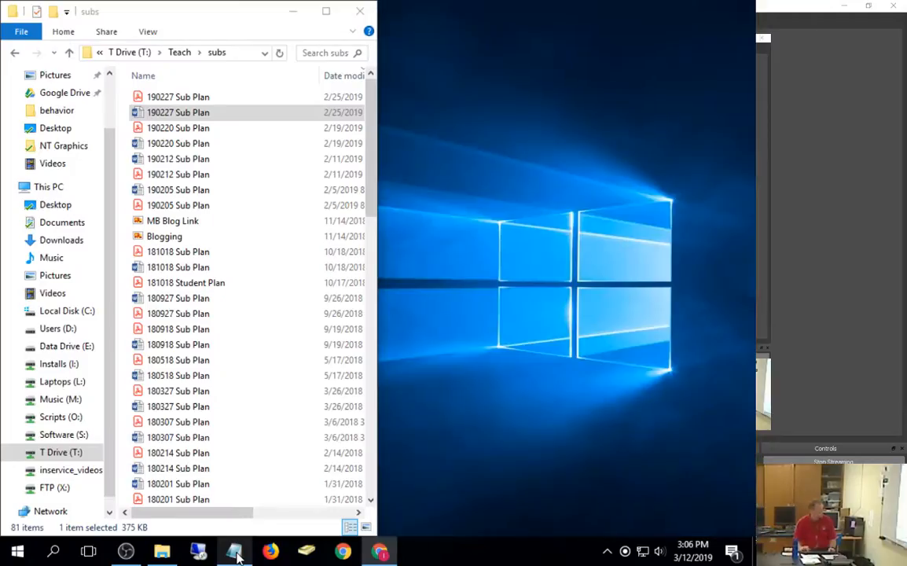
Step: Snap the browser right and bring up a blank Notepad window maximized
key("super+Right")
key("super+Right")
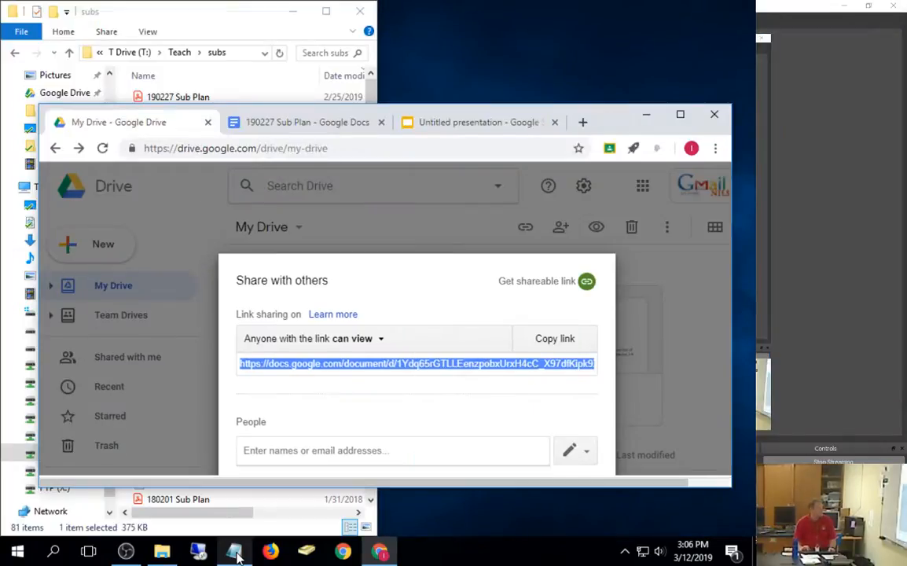
key("super+Right")
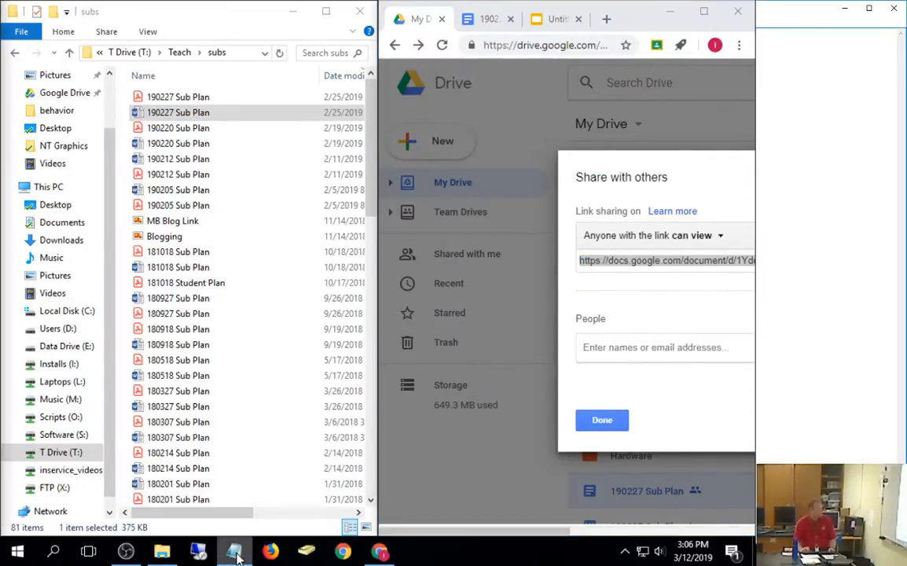
left_click(237, 557)
key("super+Down")
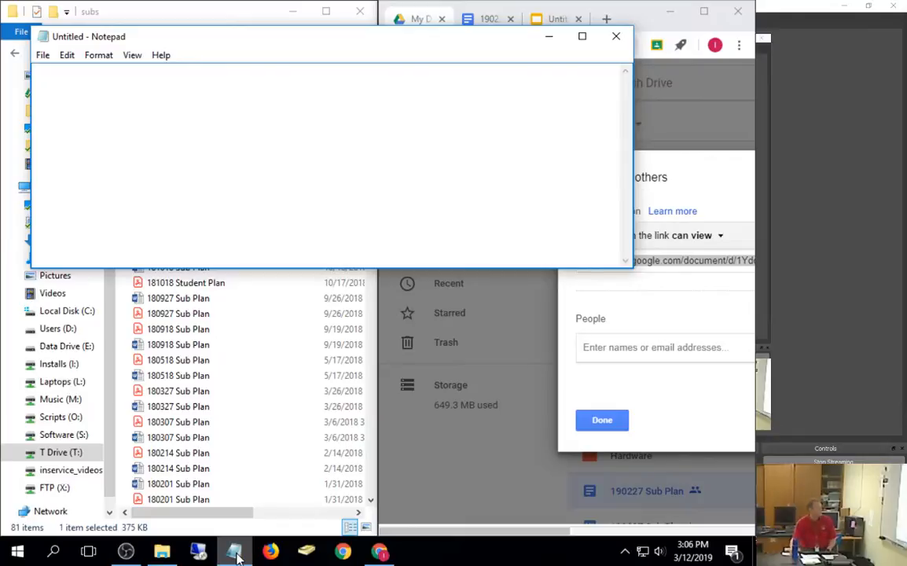
left_click(583, 39)
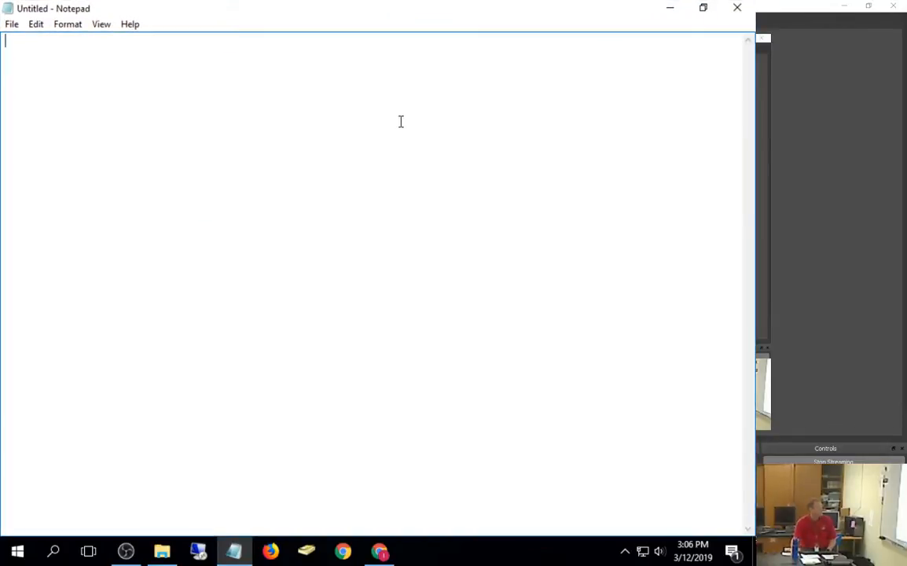
Step: Paste the share link, replace 'edit' with 'copy', and select the whole modified link
key("ctrl+v")
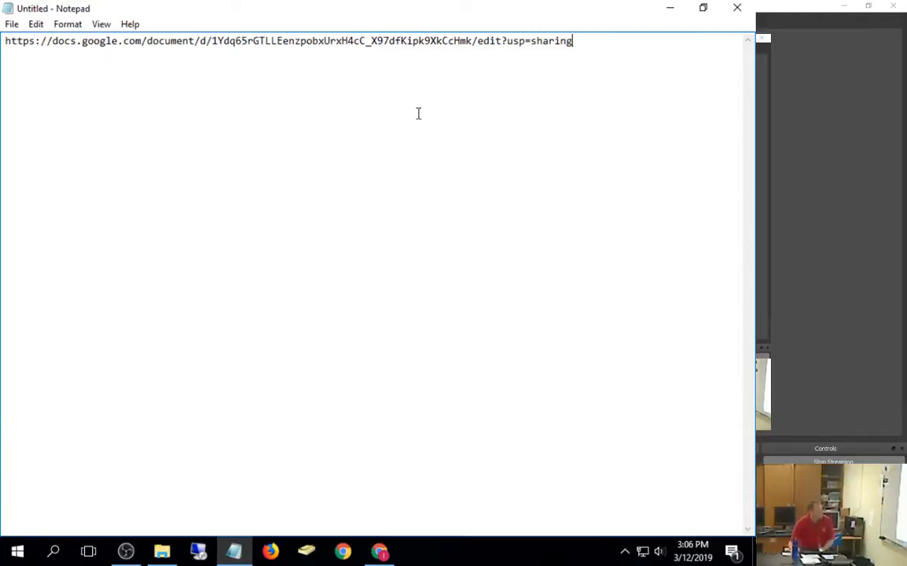
left_click_drag(502, 41, 479, 42)
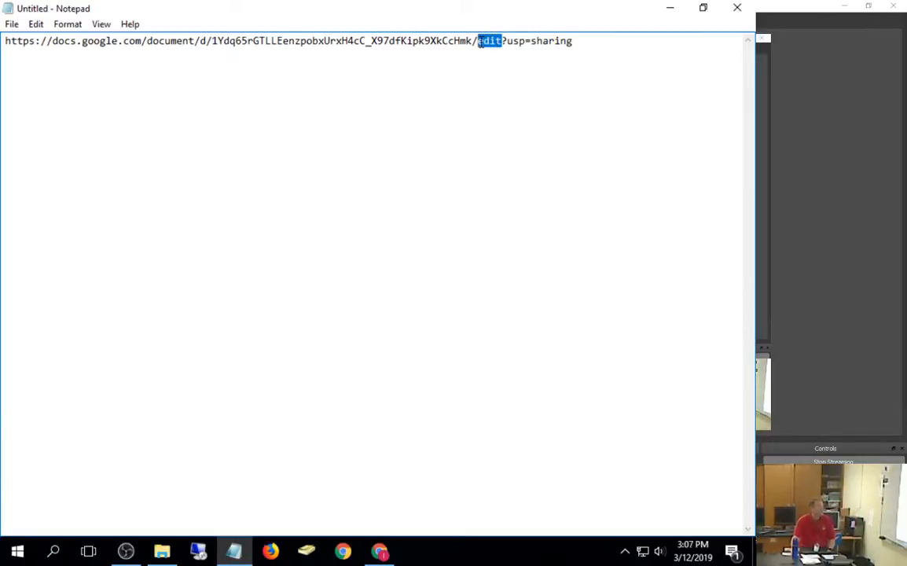
type("copy")
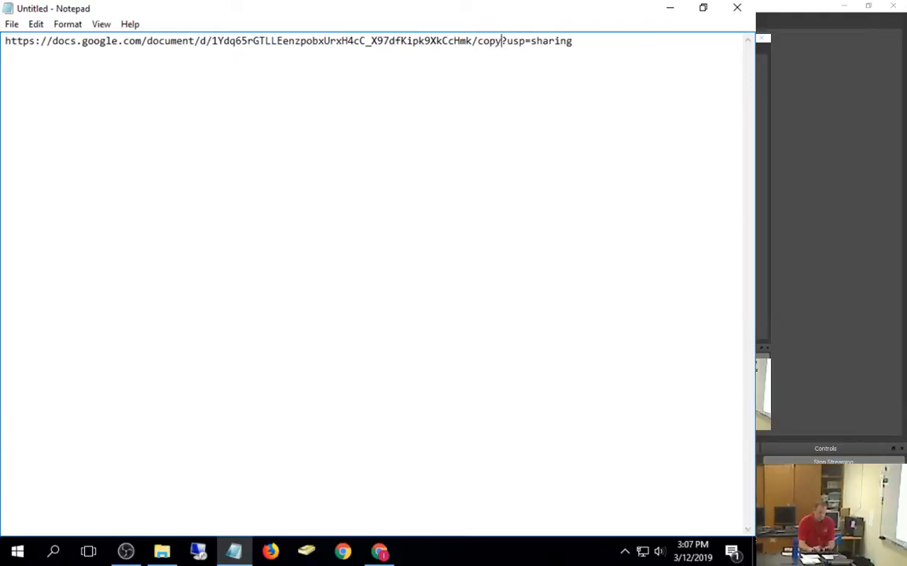
left_click_drag(636, 38, 3, 11)
key("ctrl+c")
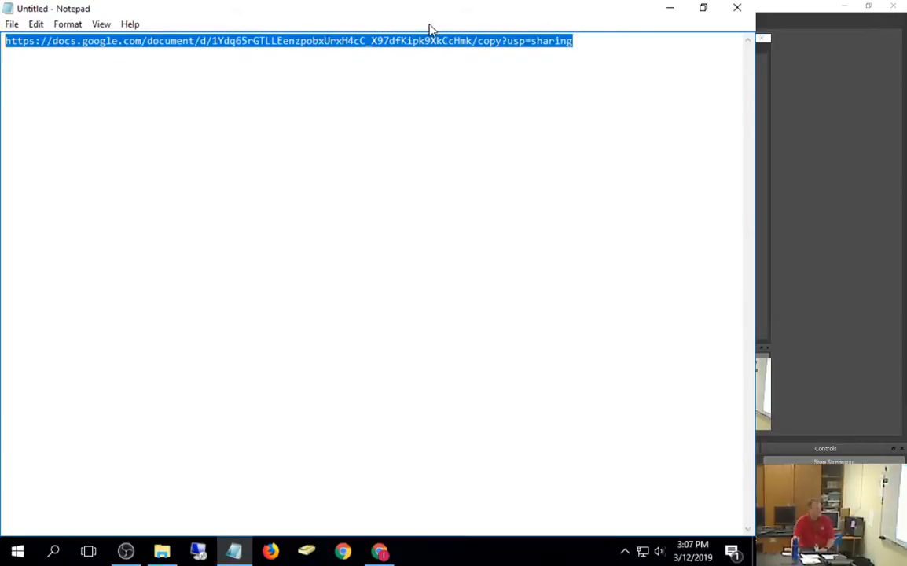
Step: Close the sharing window in Chrome and load the pasted force-copy link in a new tab
left_click(671, 8)
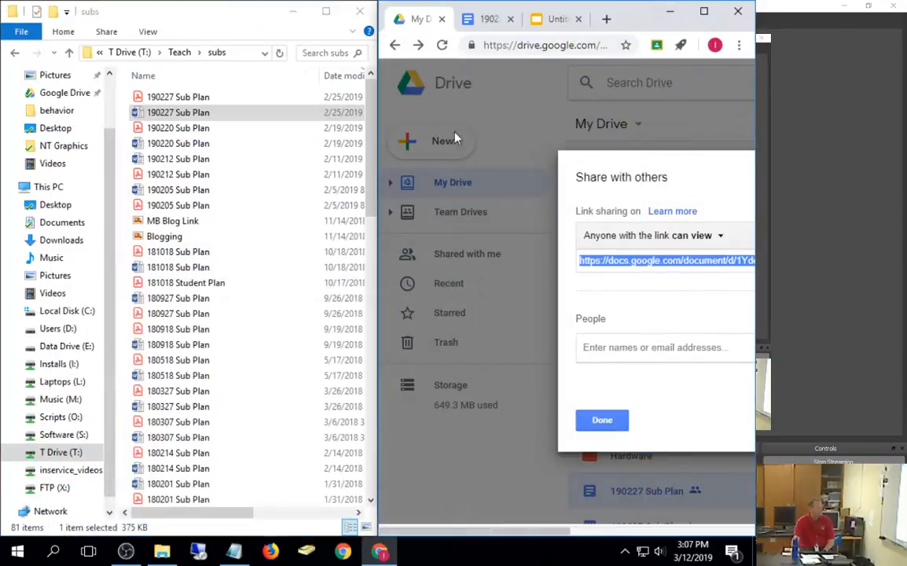
left_click(703, 11)
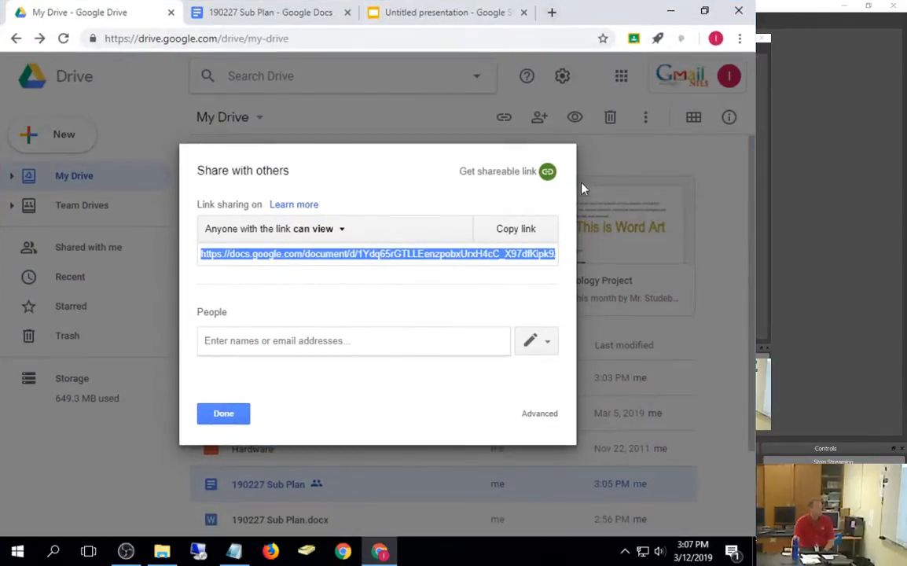
left_click(224, 414)
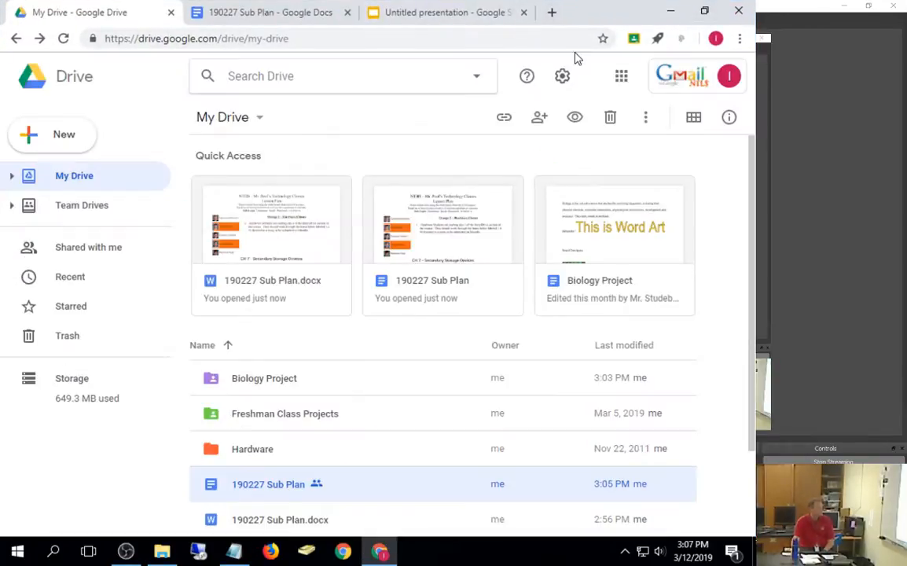
left_click(553, 13)
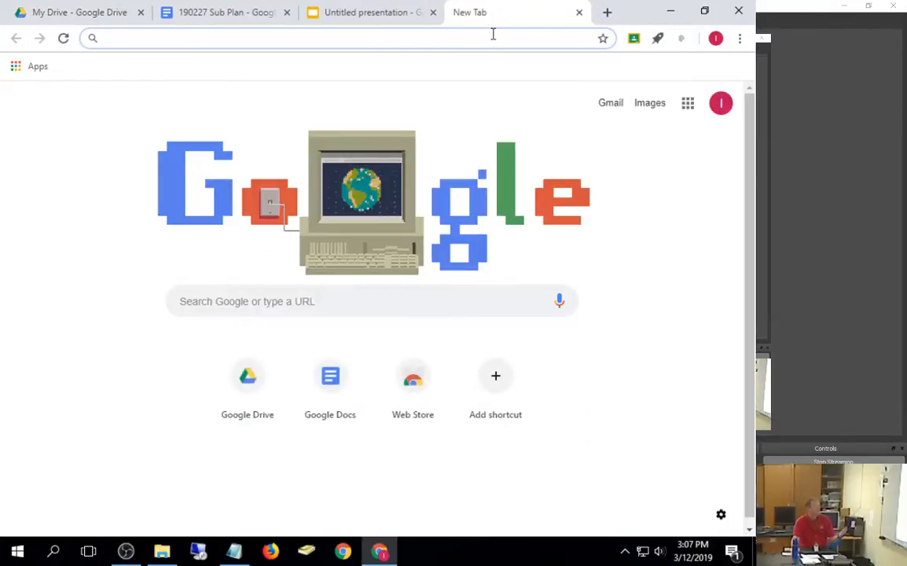
key("ctrl+v")
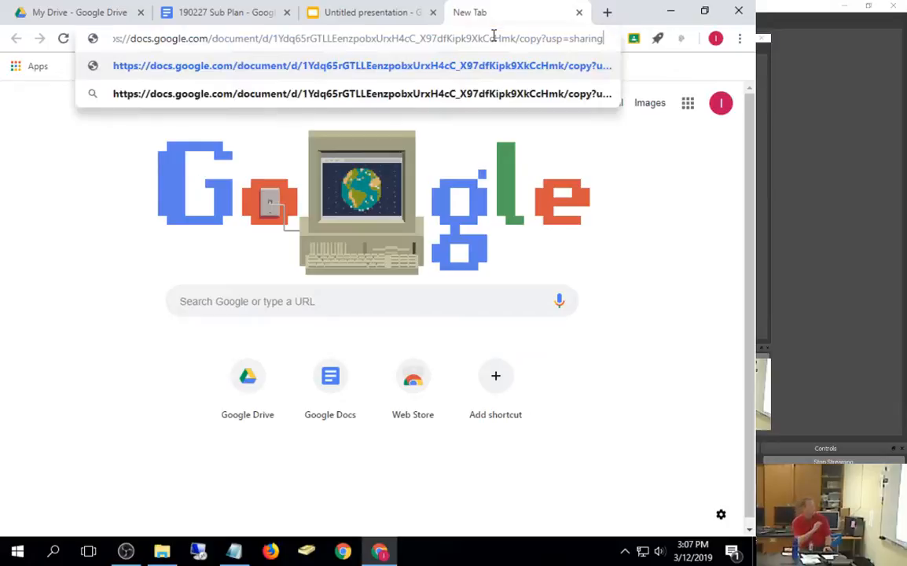
key("Return")
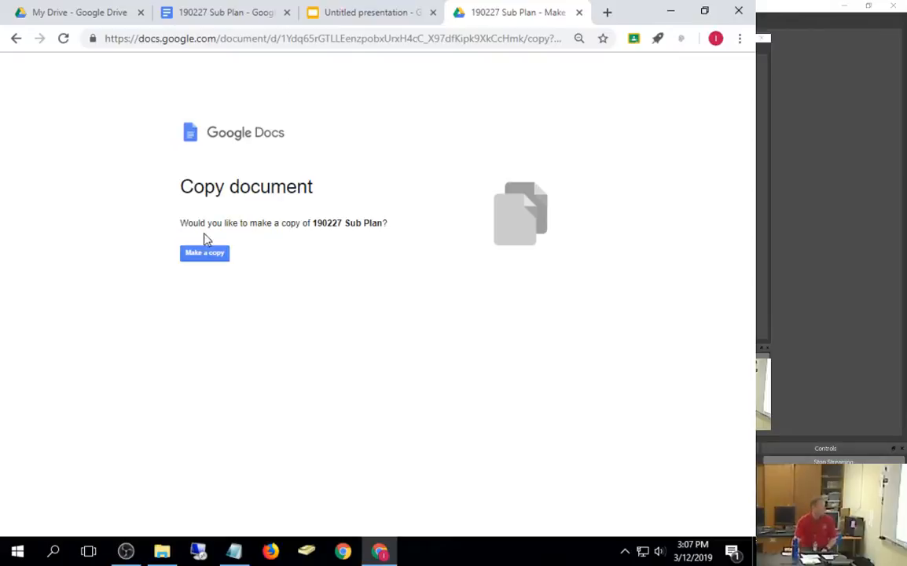
Step: Make a copy of 190227 Sub Plan, then close the Copy of 190227 Sub Plan tab
left_click(210, 261)
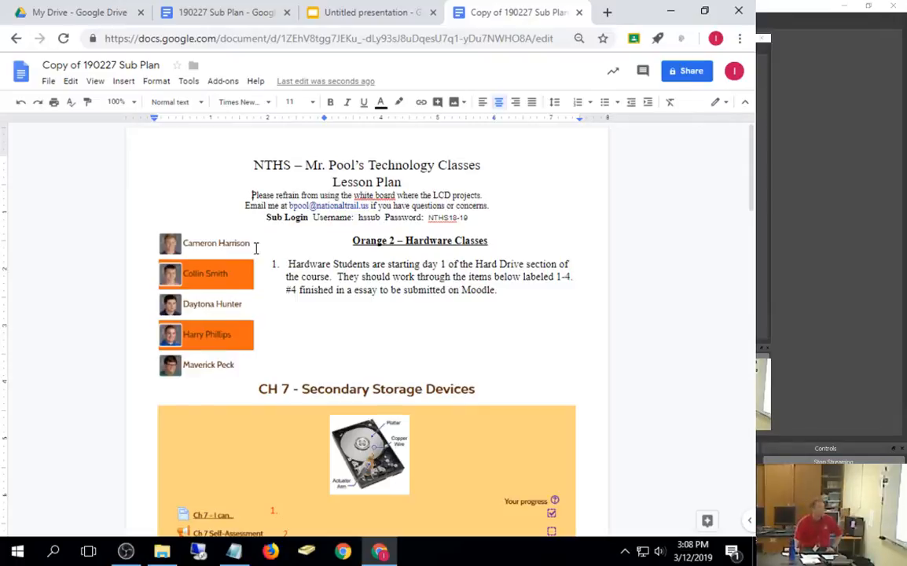
left_click(579, 14)
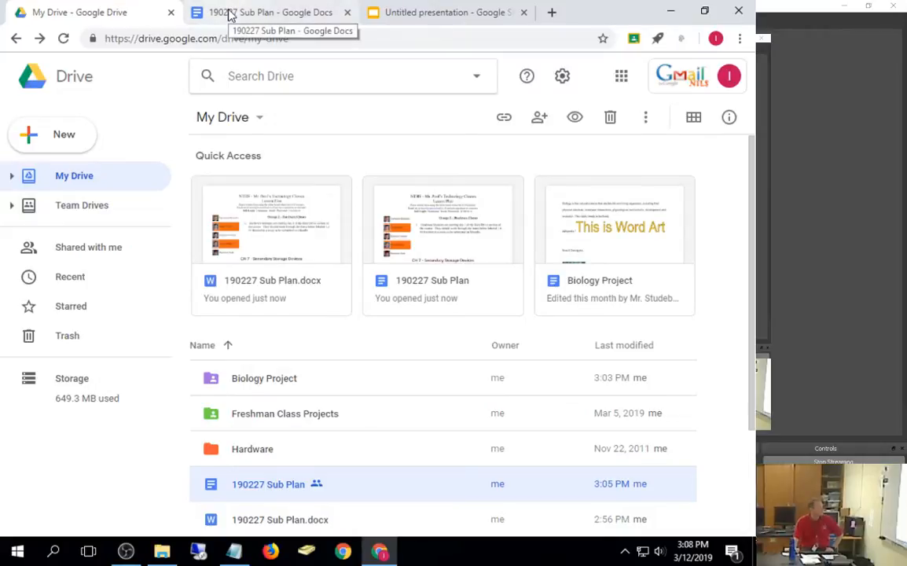
Step: Close the 190227 Sub Plan Docs tab and switch back to the My Drive tab
mouse_move(236, 556)
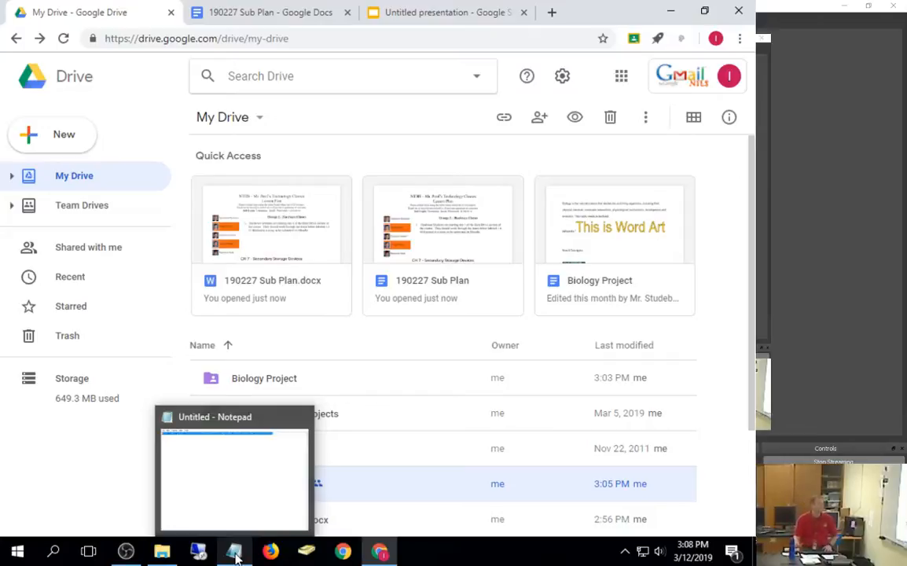
left_click(347, 14)
left_click(268, 8)
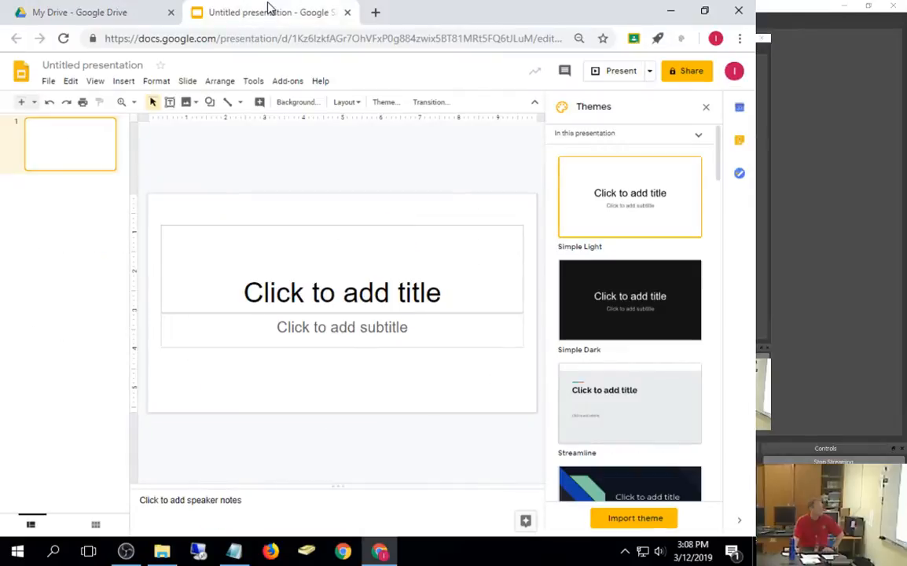
left_click(84, 12)
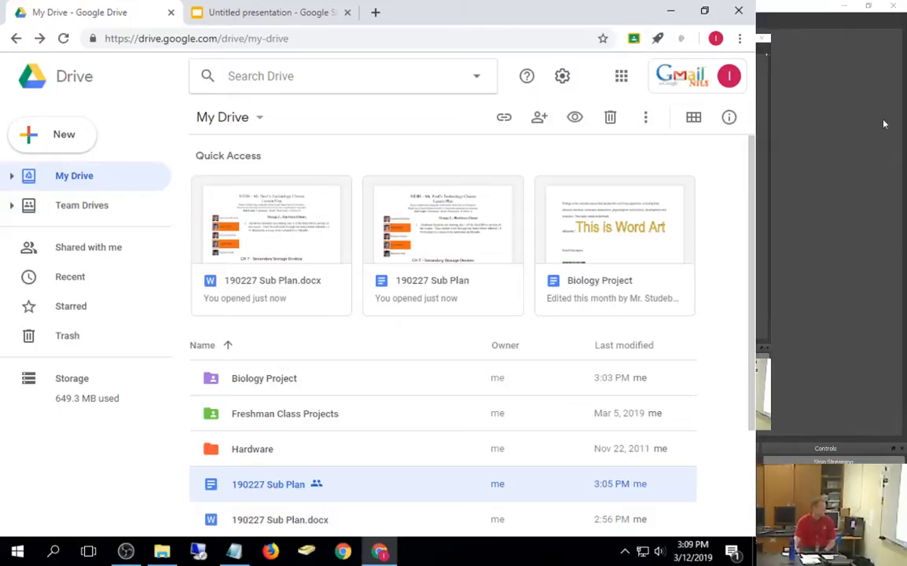
Step: Share 190227 Sub Plan as view-only for anyone at National Trail Local Schools and copy its link
right_click(268, 491)
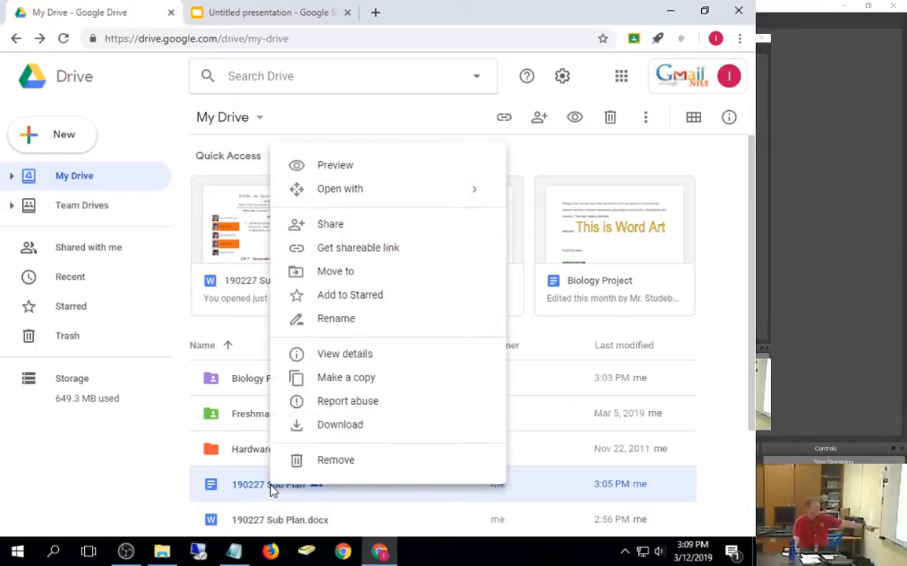
left_click(324, 224)
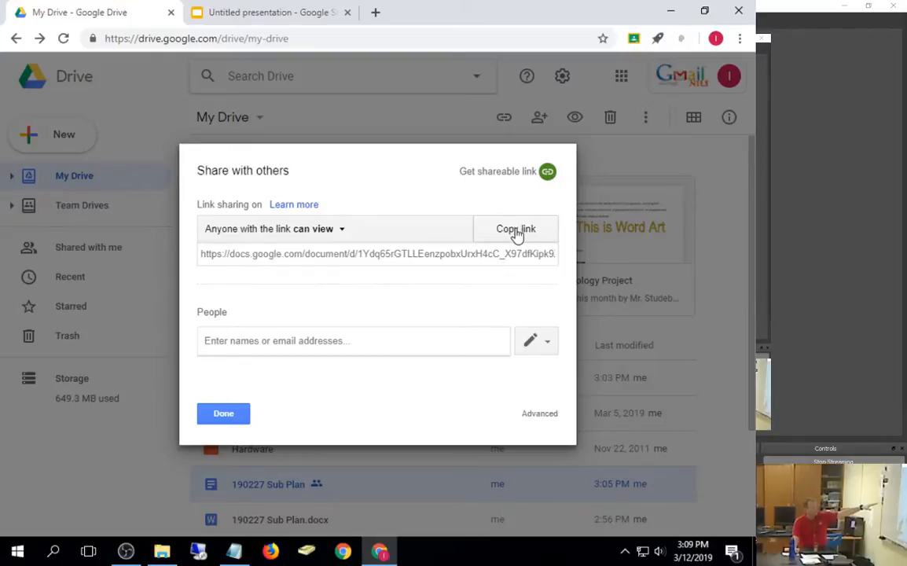
left_click(294, 228)
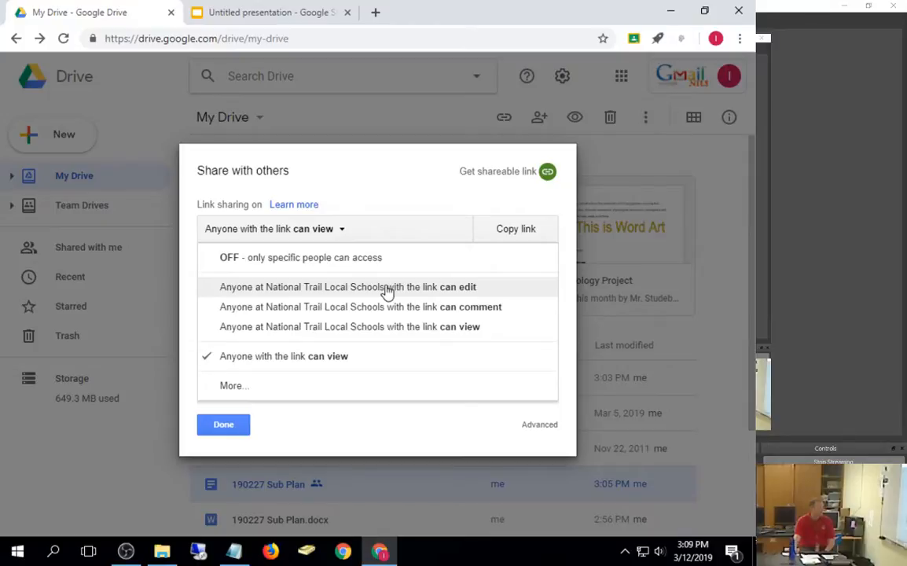
left_click(302, 291)
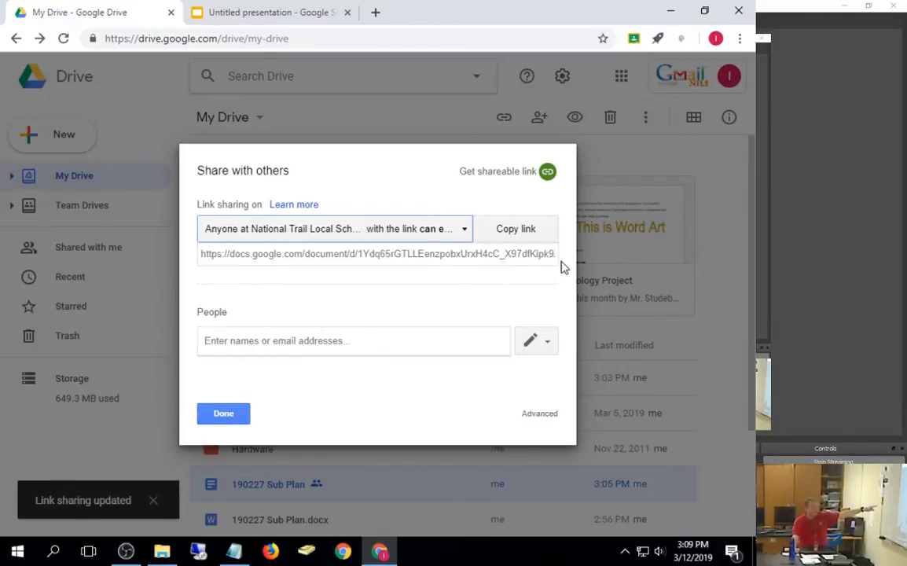
left_click(444, 230)
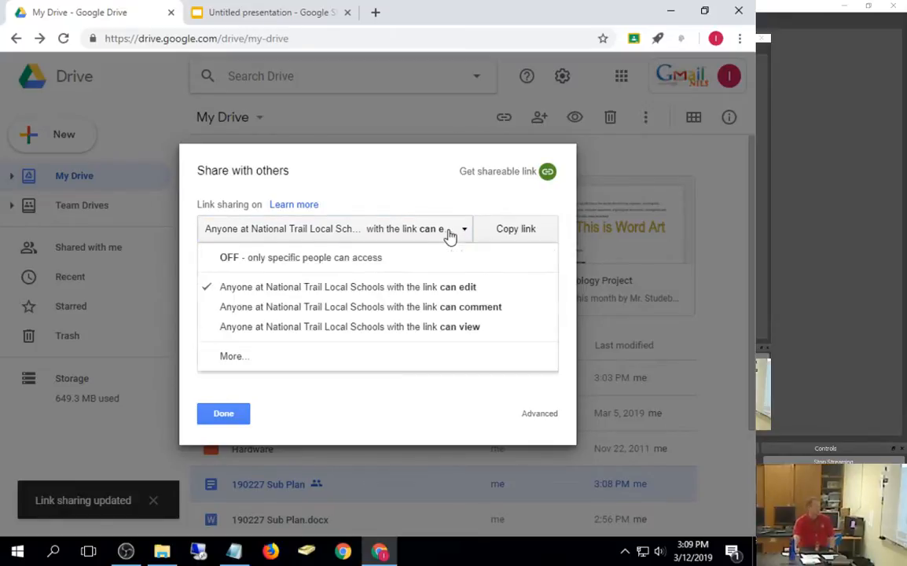
left_click(262, 329)
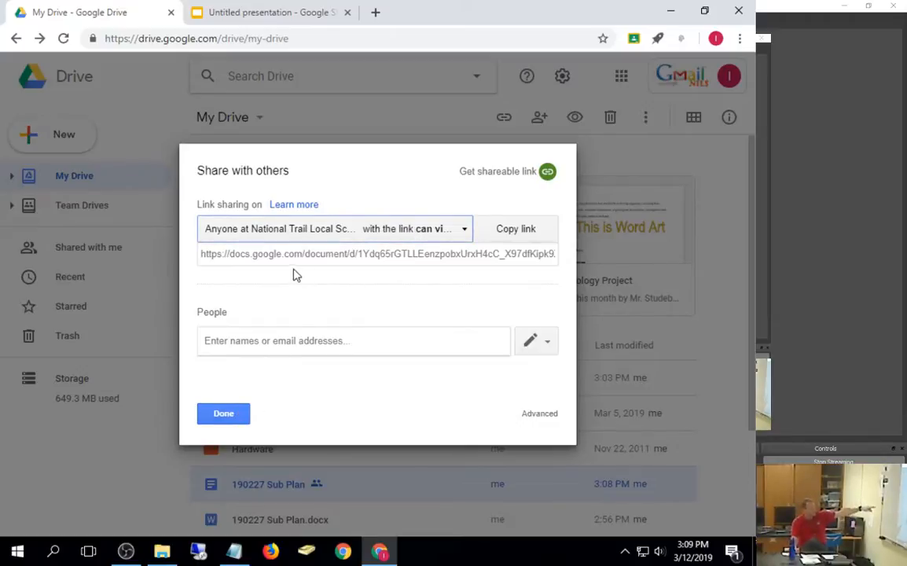
left_click(453, 238)
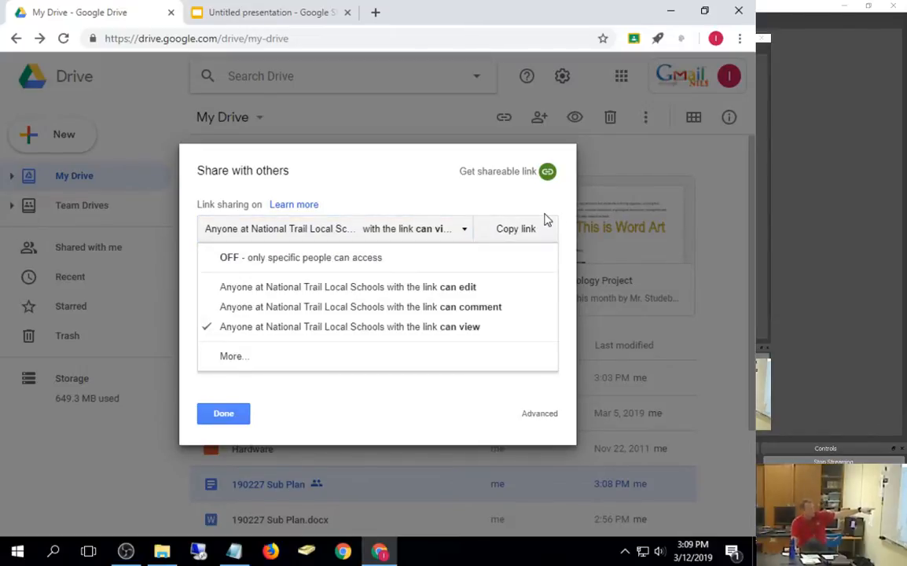
left_click(525, 229)
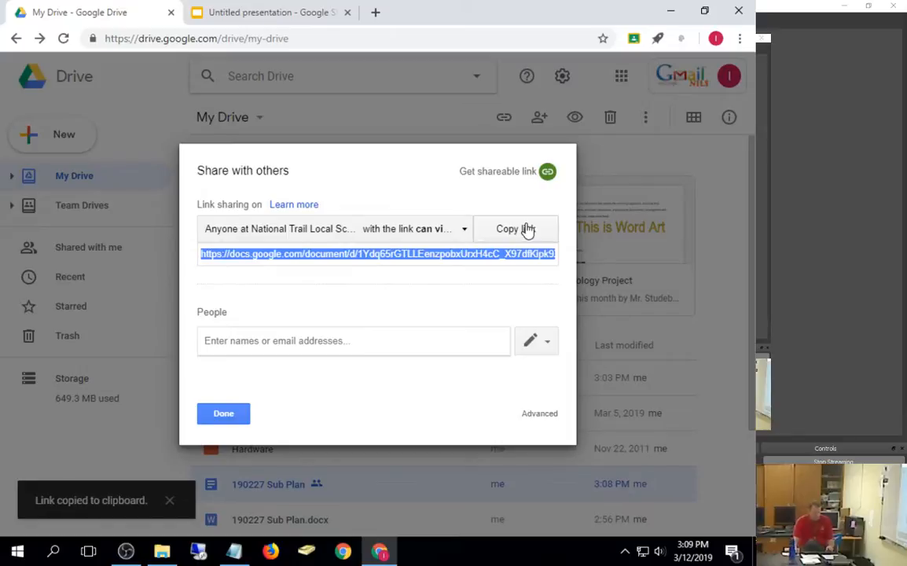
left_click(211, 416)
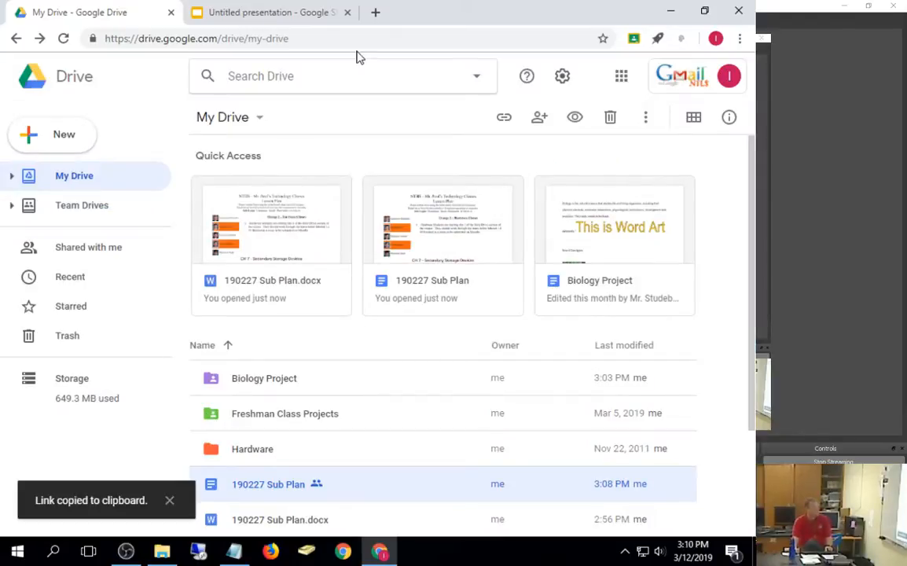
Step: Paste the Sub Plan link into Notepad and replace 'edit' with 'copy' in the URL
left_click(375, 12)
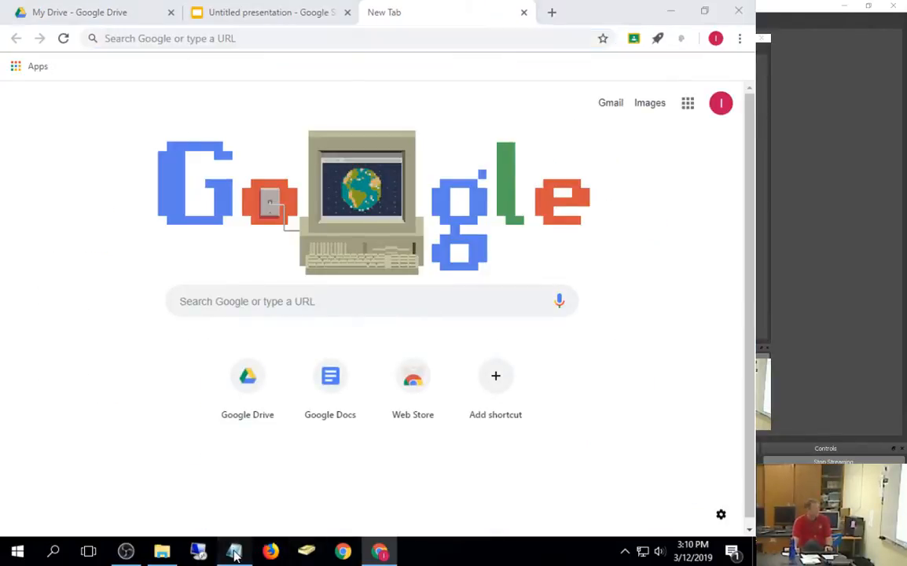
left_click(235, 553)
key("ctrl+v")
double_click(495, 44)
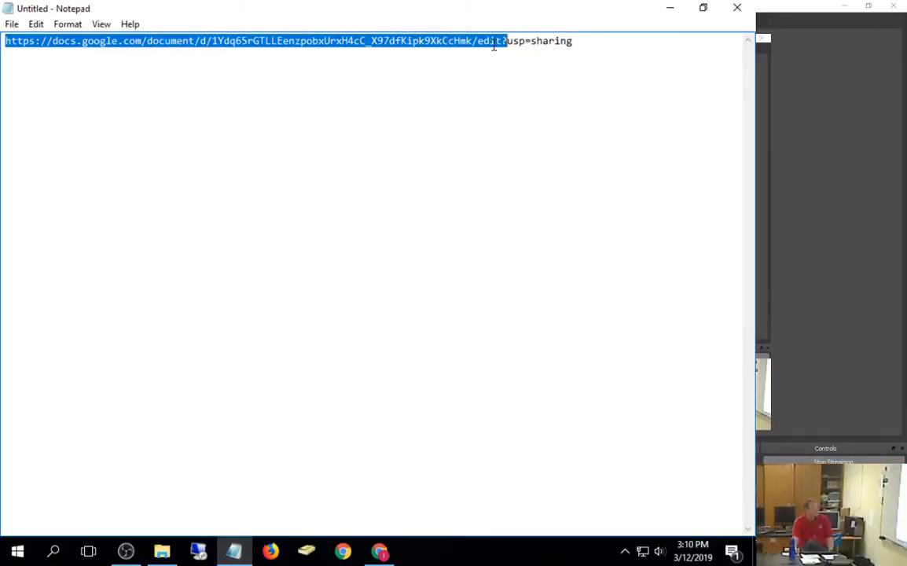
left_click(497, 41)
double_click(499, 40)
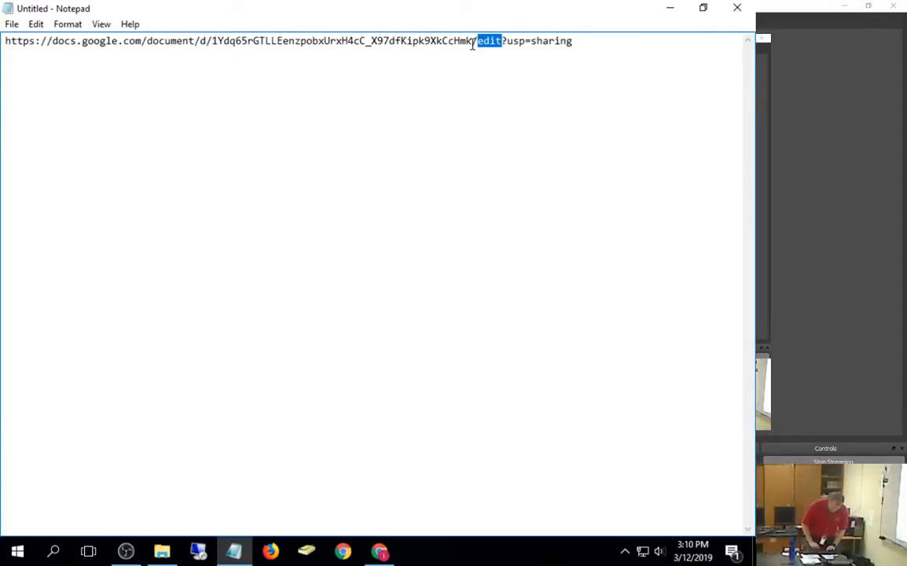
type("copy")
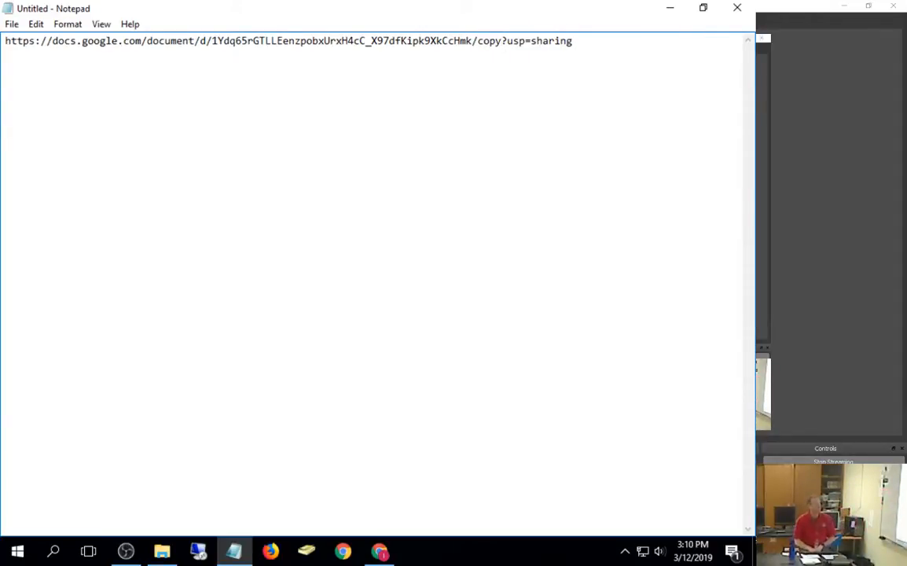
left_click(473, 45)
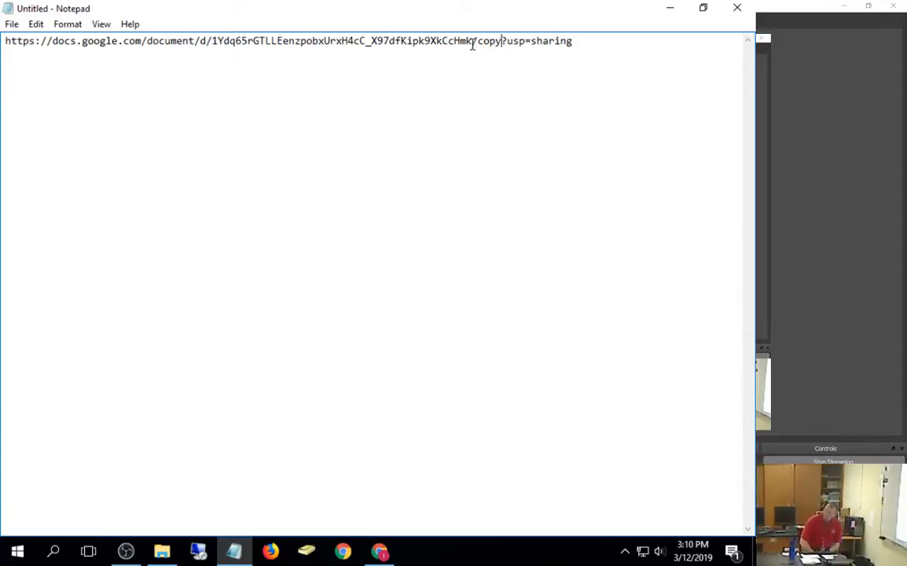
left_click(740, 10)
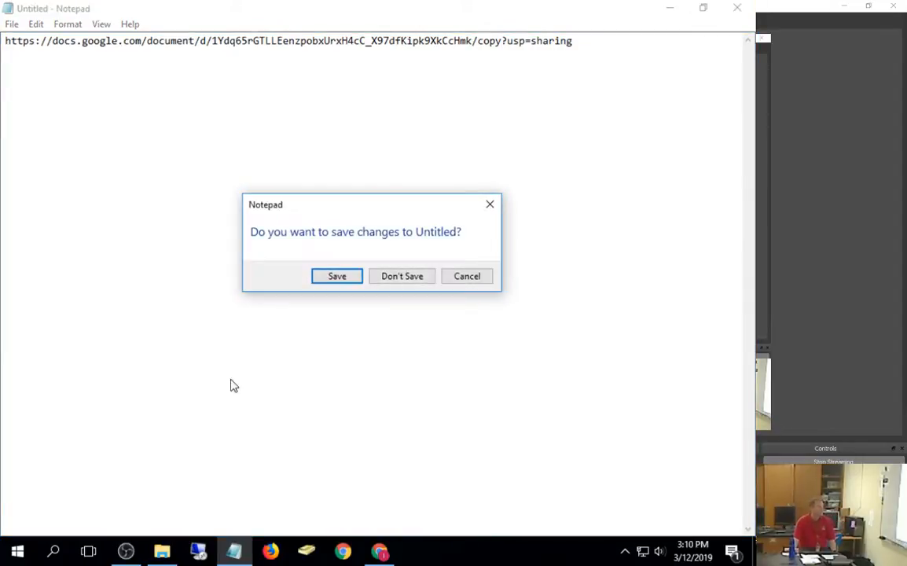
left_click(474, 275)
Step: Turn link sharing OFF for the 190227 Sub Plan document
left_click(670, 7)
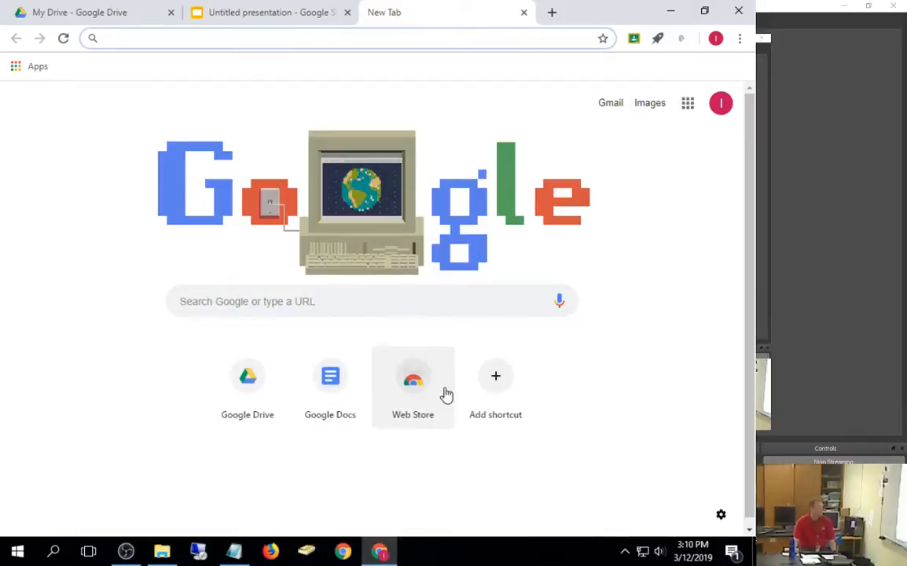
left_click(101, 9)
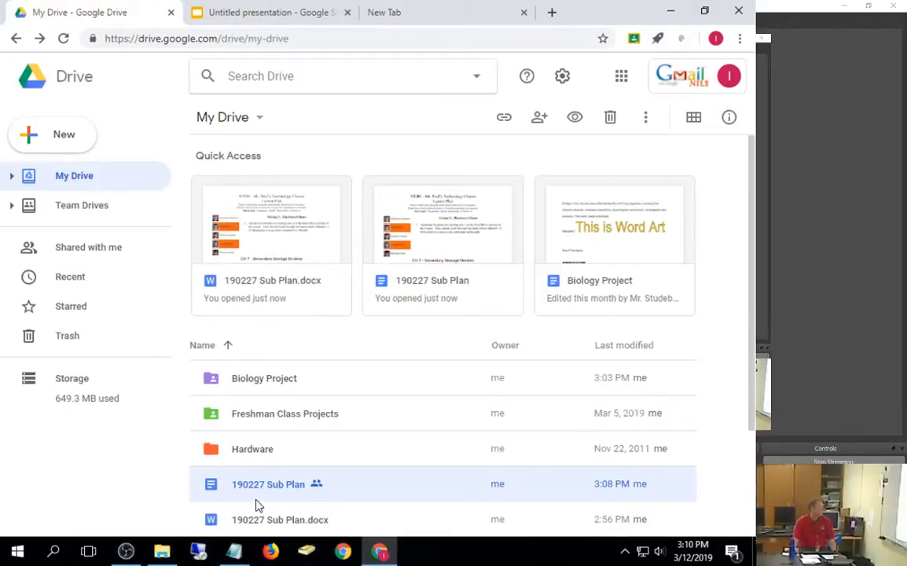
right_click(291, 492)
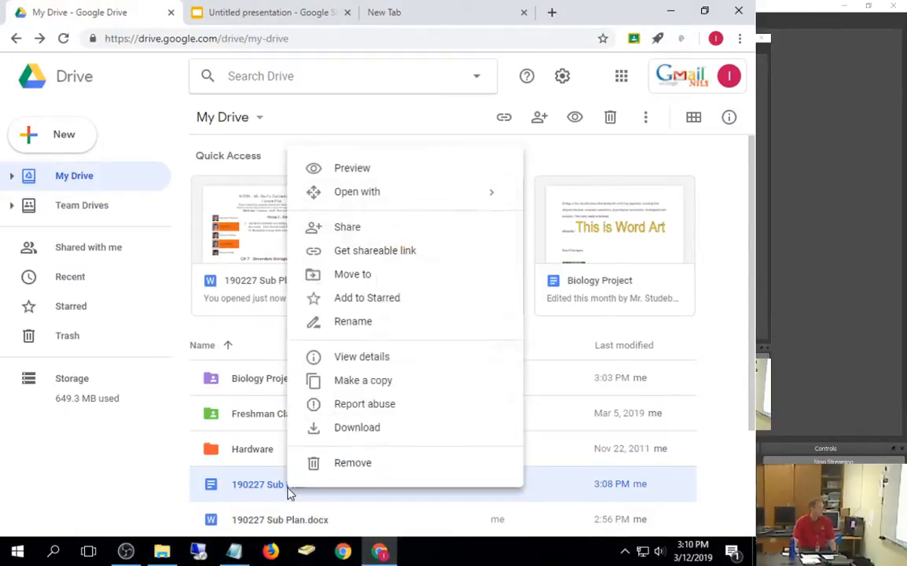
left_click(357, 226)
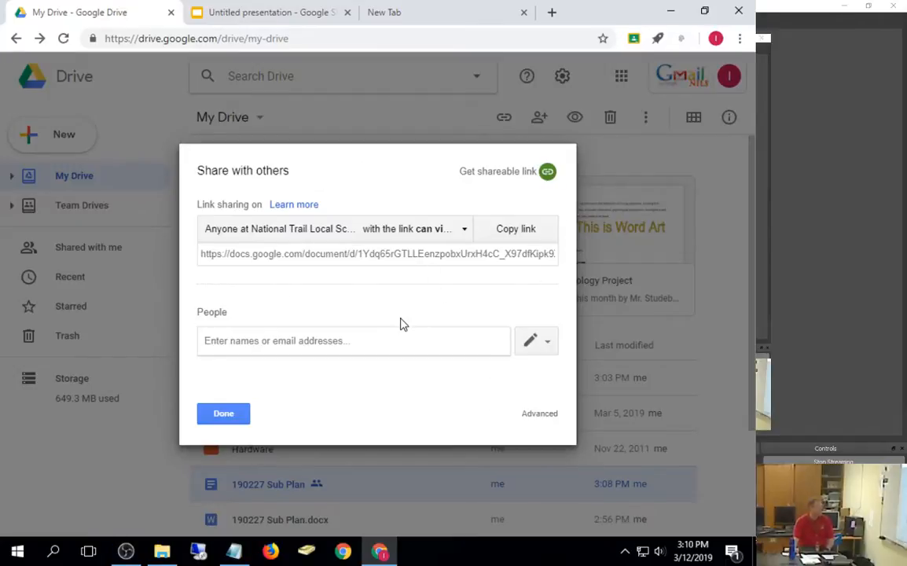
left_click(460, 229)
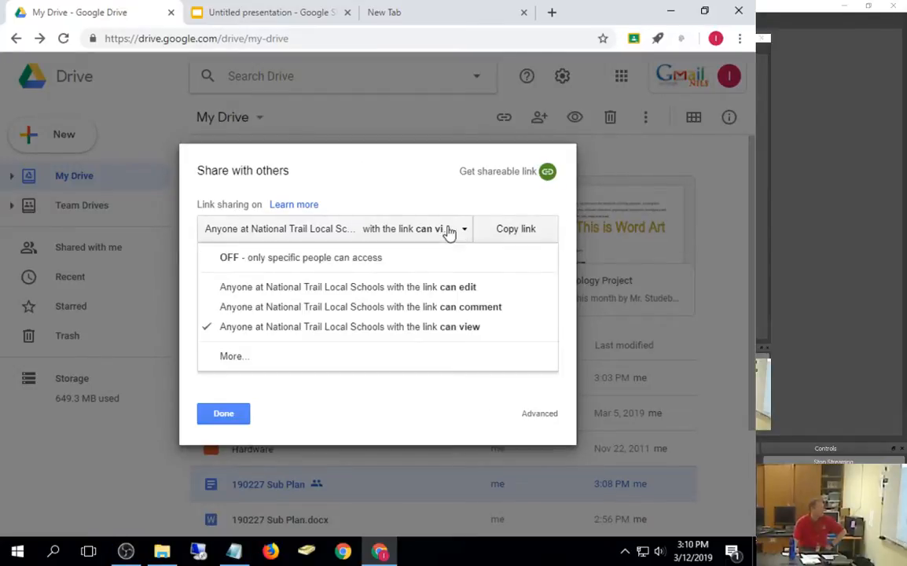
left_click(268, 261)
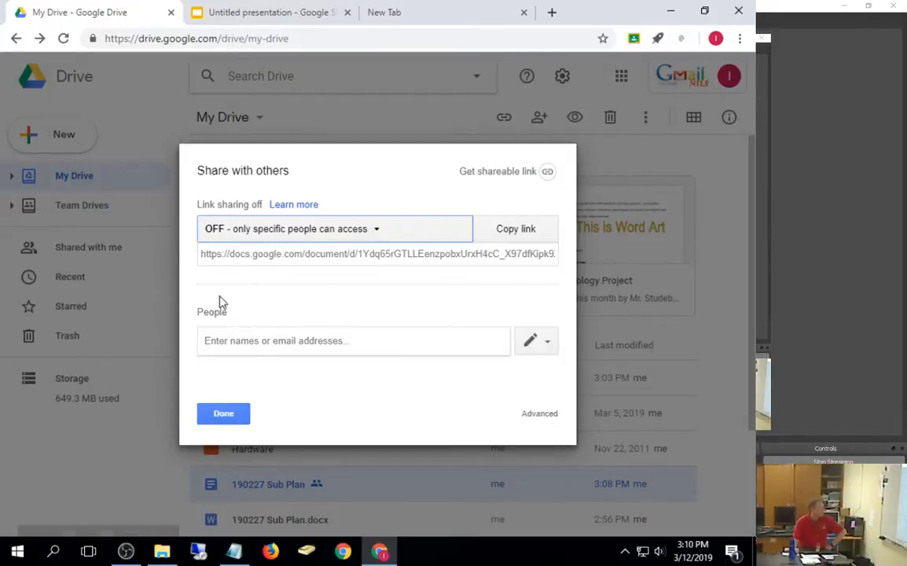
left_click(235, 417)
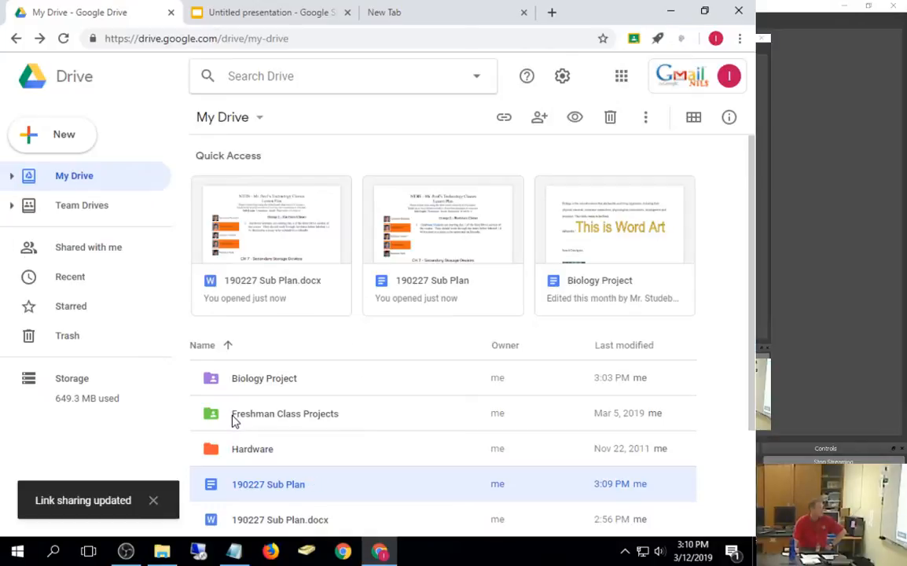
Step: Turn the 190227 Sub Plan shareable link back on and copy it
right_click(297, 493)
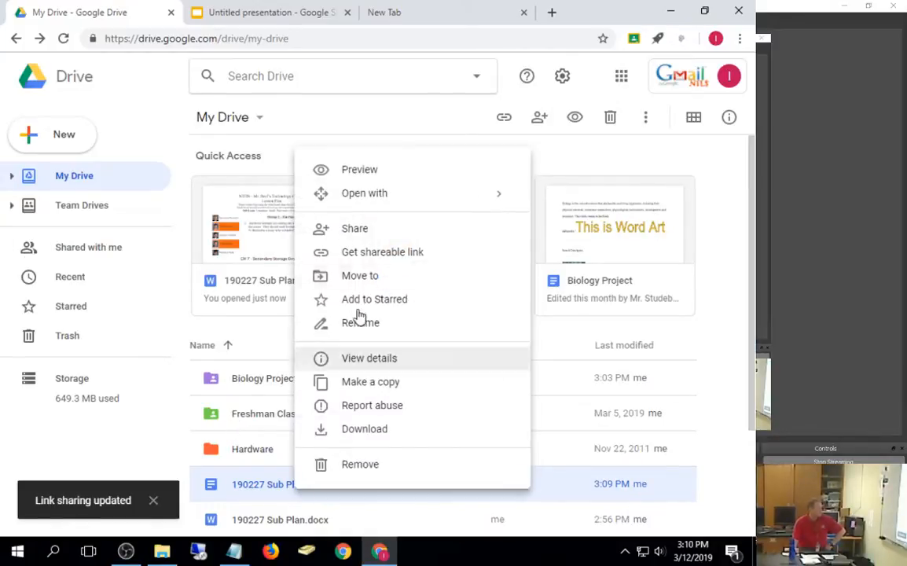
left_click(364, 237)
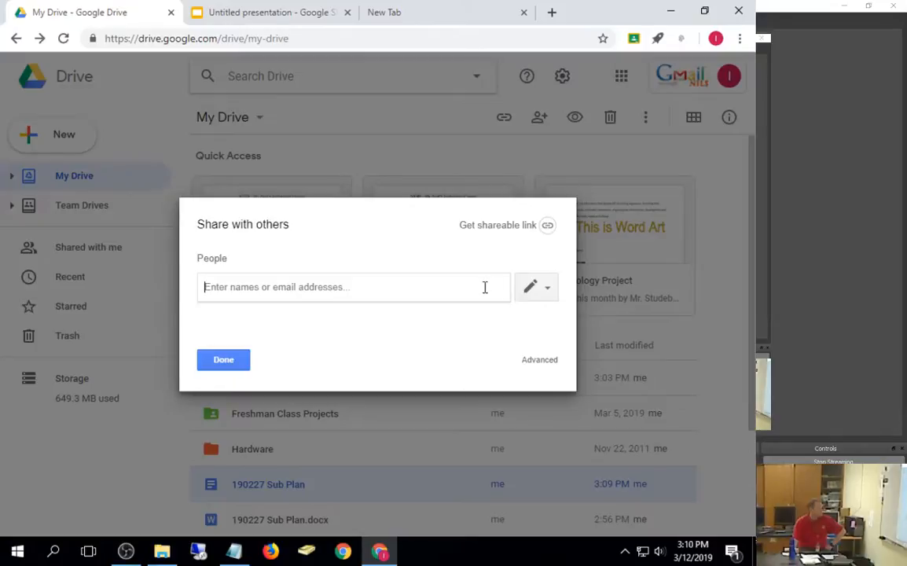
left_click(510, 225)
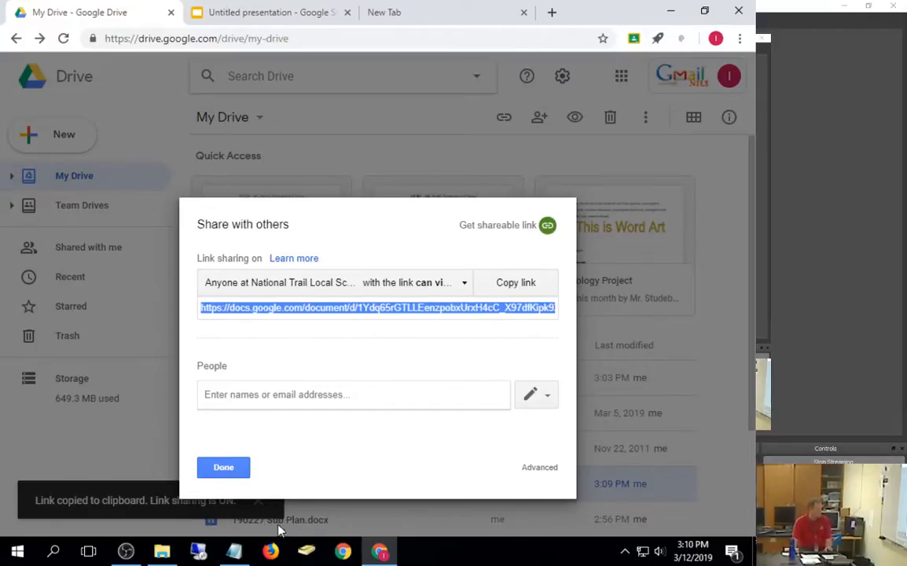
left_click(228, 474)
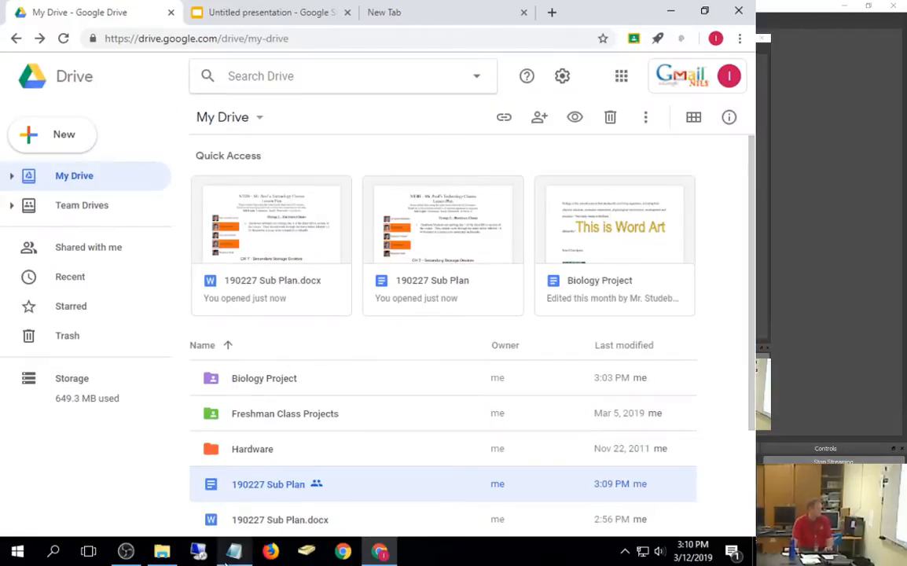
Step: Paste the new link over Notepad's text, change 'edit' to 'copy', and select the whole link
left_click(234, 550)
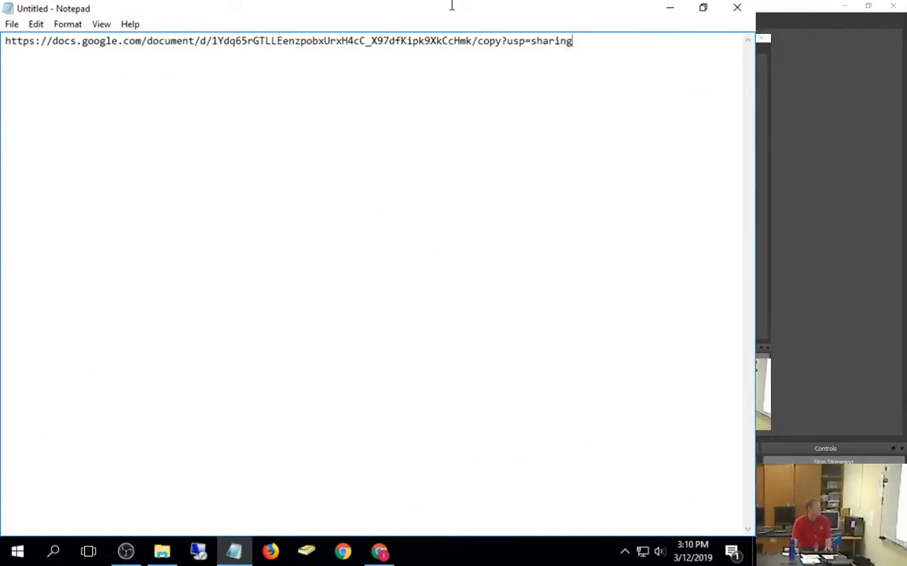
key("ctrl+a")
double_click(491, 41)
left_click(502, 44)
left_click_drag(502, 42, 479, 41)
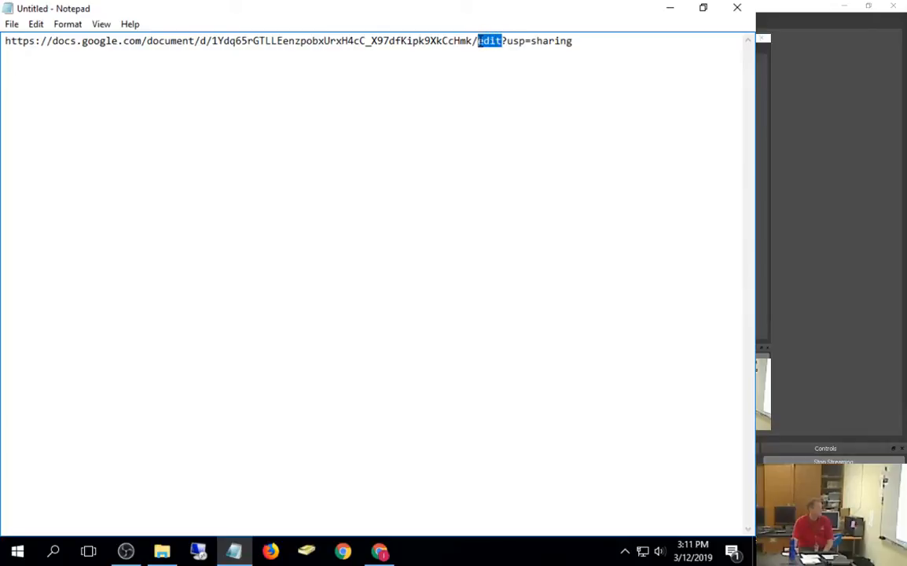
type("copy")
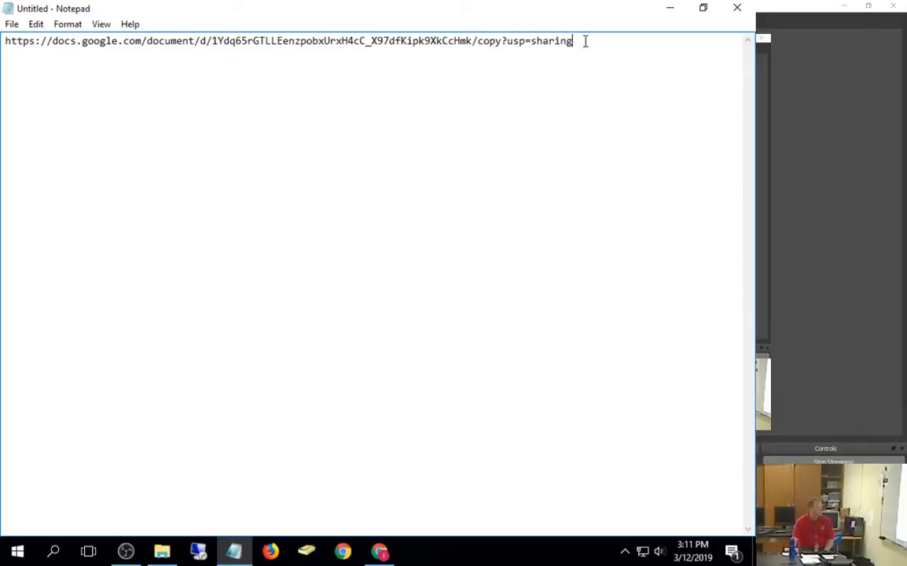
left_click_drag(584, 40, 5, 41)
key("ctrl+c")
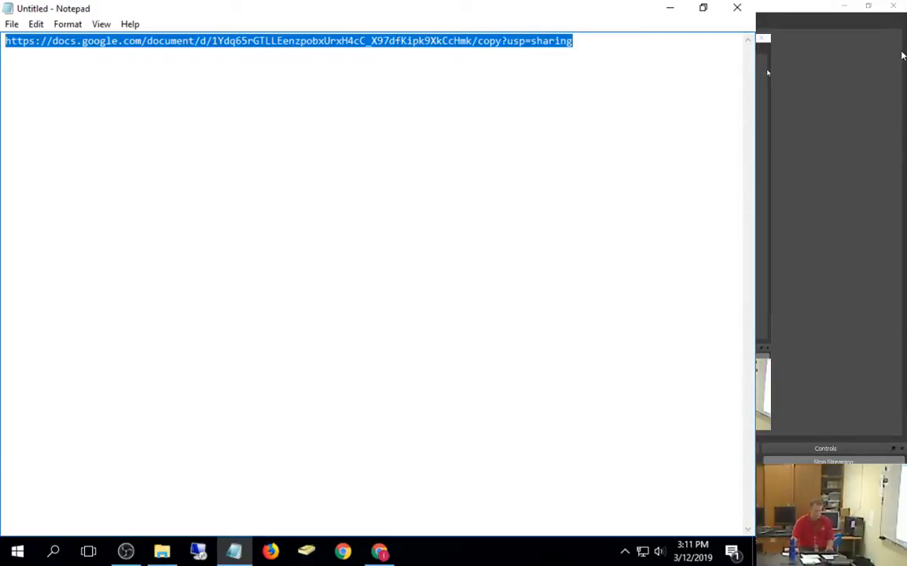
left_click(671, 11)
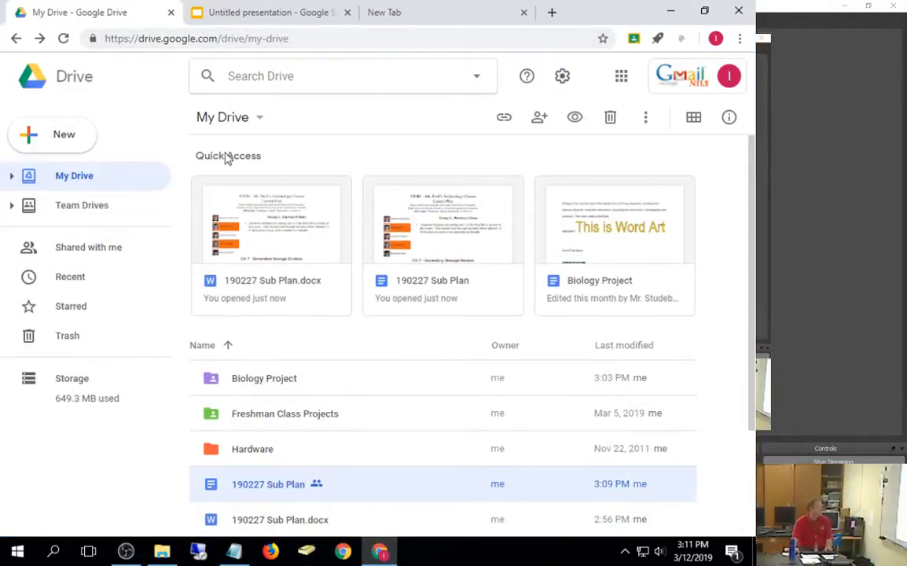
Step: Open Gmail from the Google apps grid and dismiss its welcome screens
left_click(621, 77)
left_click(628, 156)
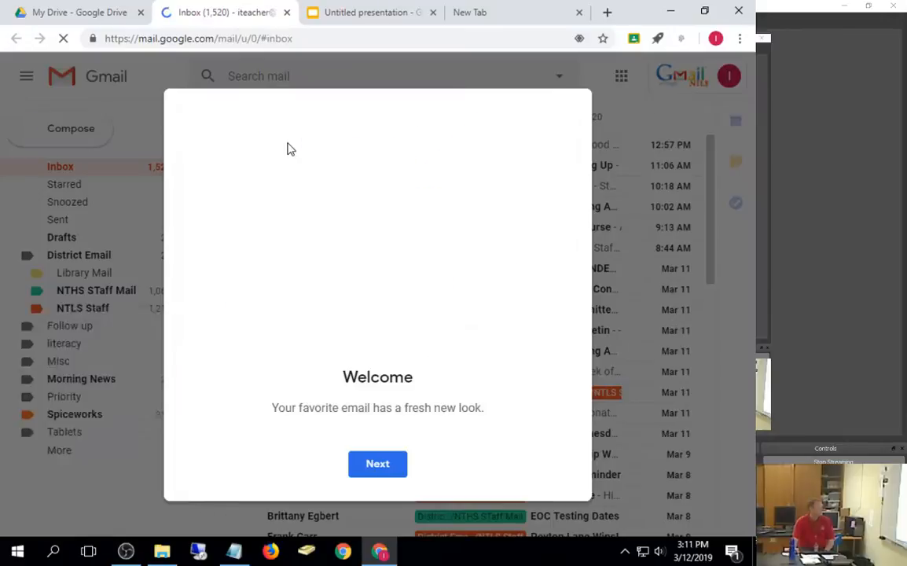
left_click(368, 470)
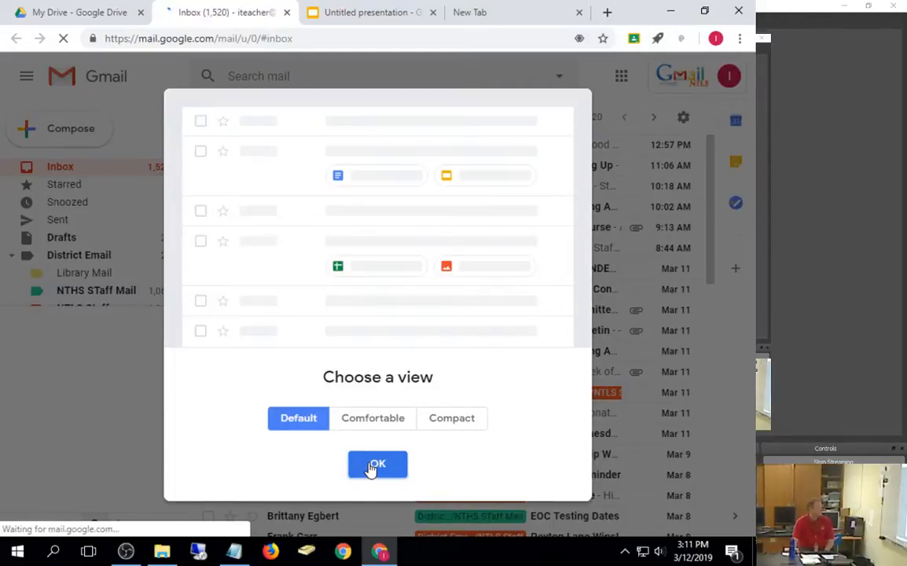
left_click(373, 471)
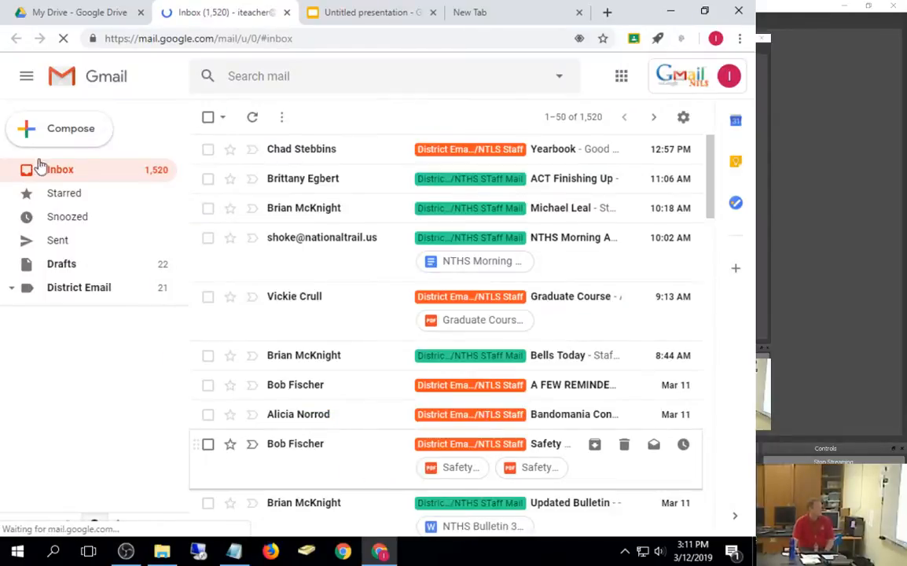
Step: Send a colleague an email with subject 'Link' containing the pasted /copy link
left_click(63, 141)
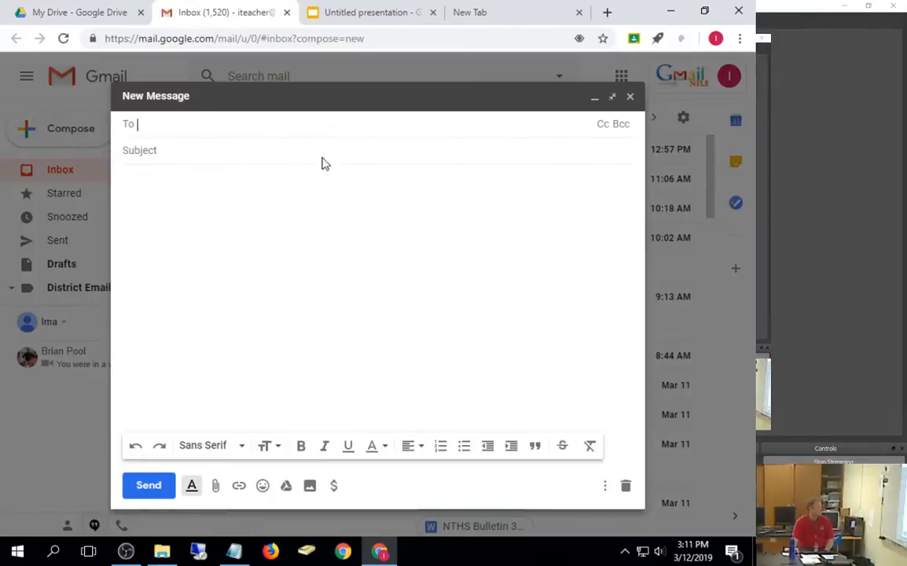
type("dstu")
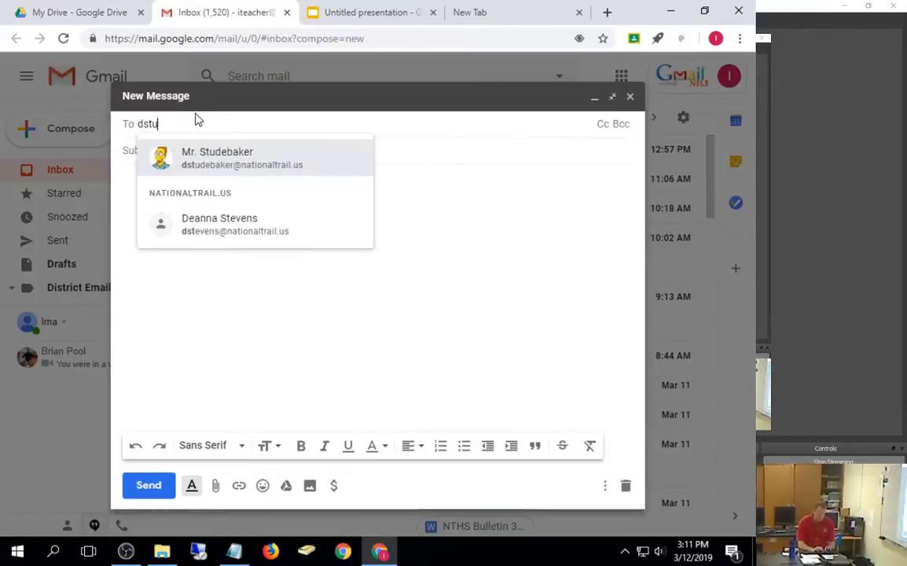
left_click(233, 168)
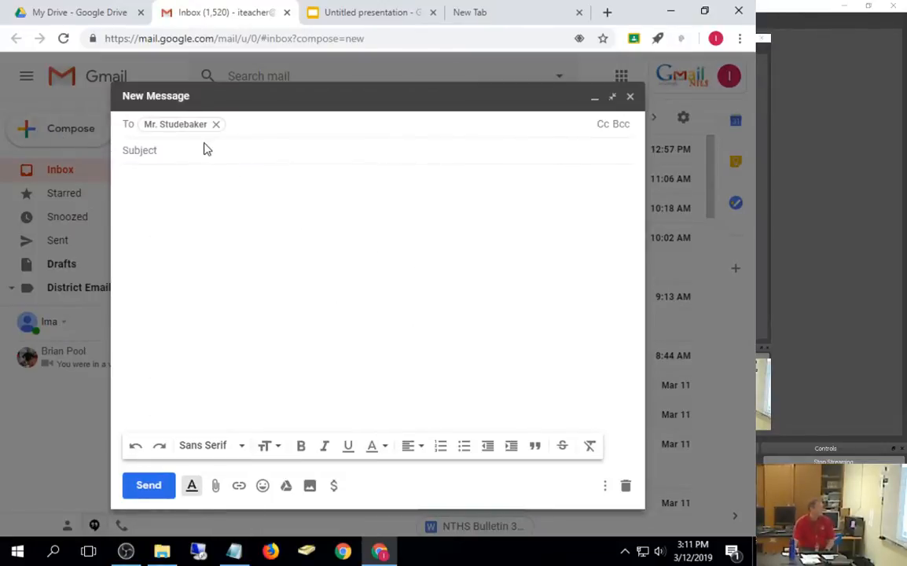
left_click(193, 183)
key("ctrl+v")
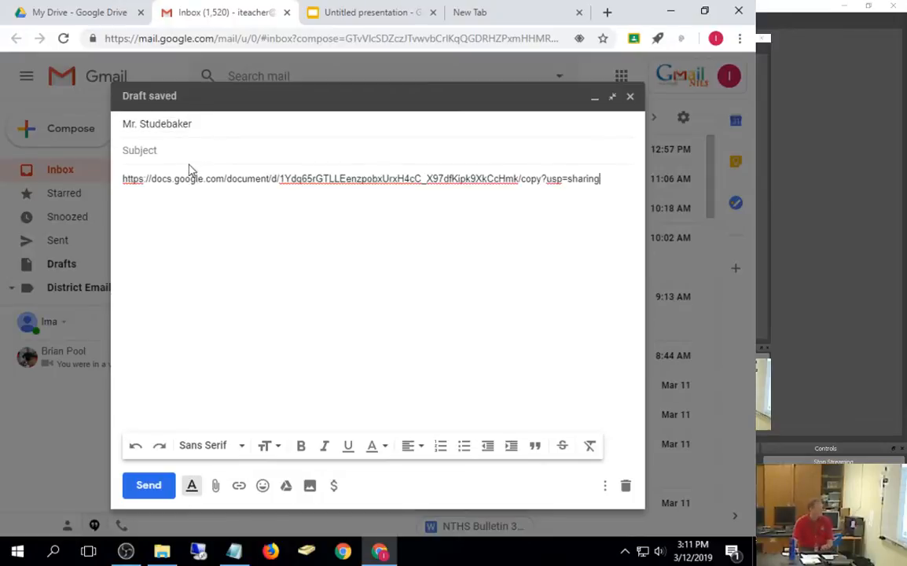
left_click(193, 150)
type("Link")
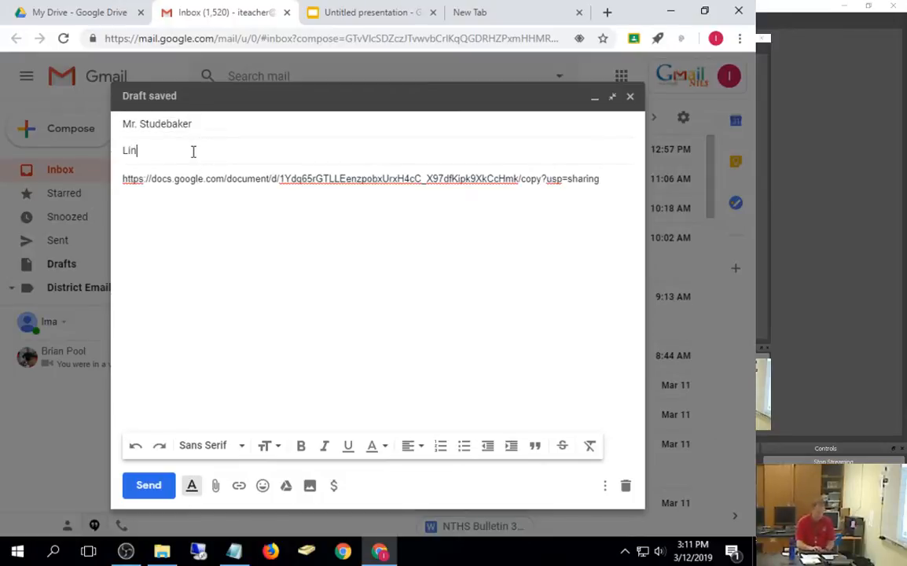
left_click(130, 488)
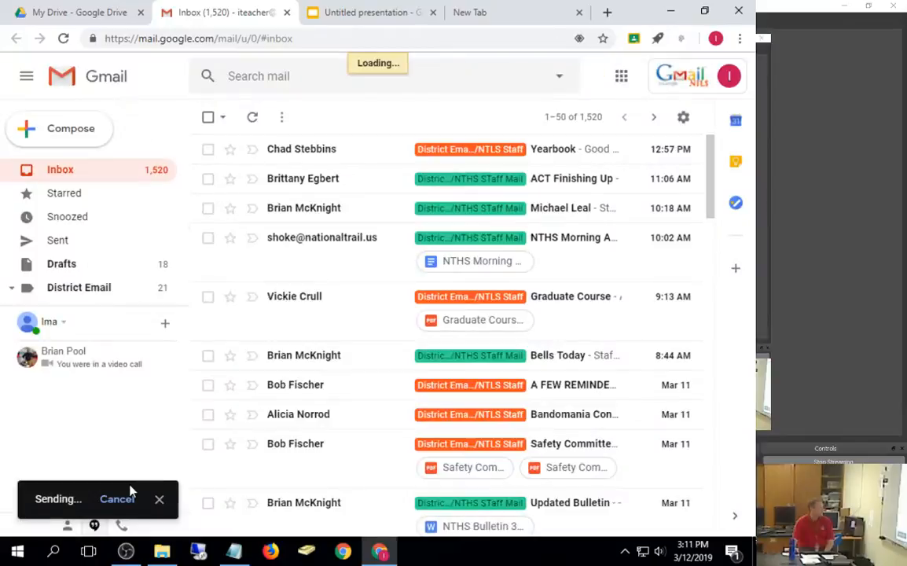
left_click(59, 9)
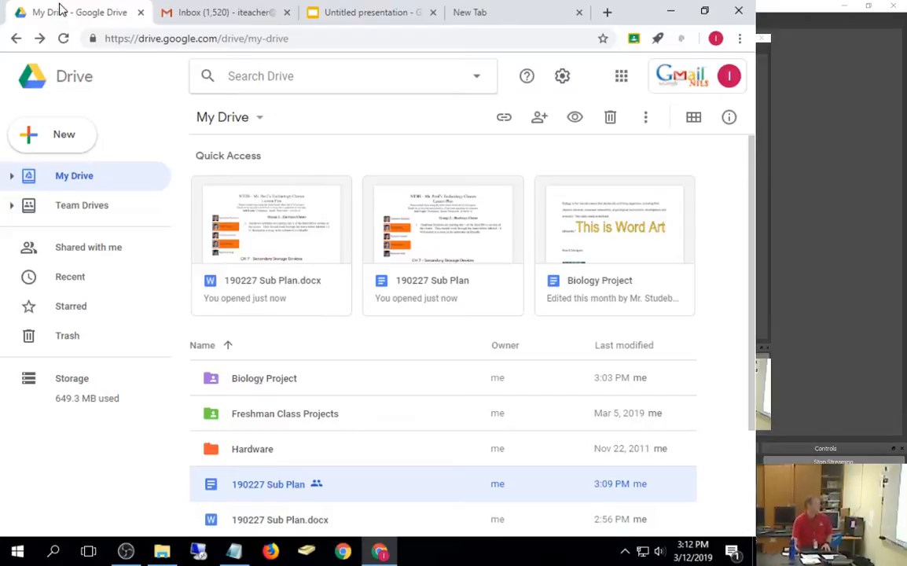
Step: Open the R Factor team drive, dismiss its welcome dialog, then go back to My Drive
left_click(13, 207)
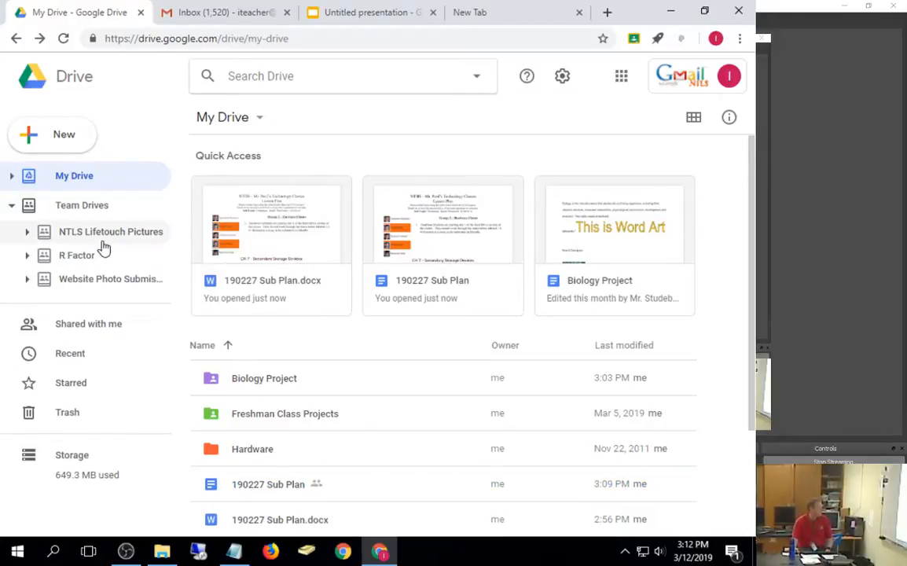
left_click(27, 256)
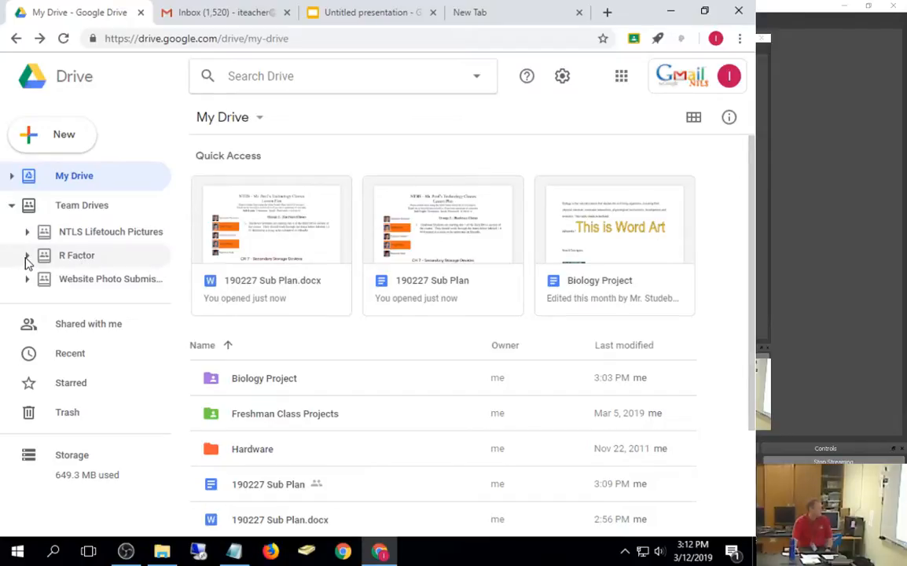
left_click(70, 259)
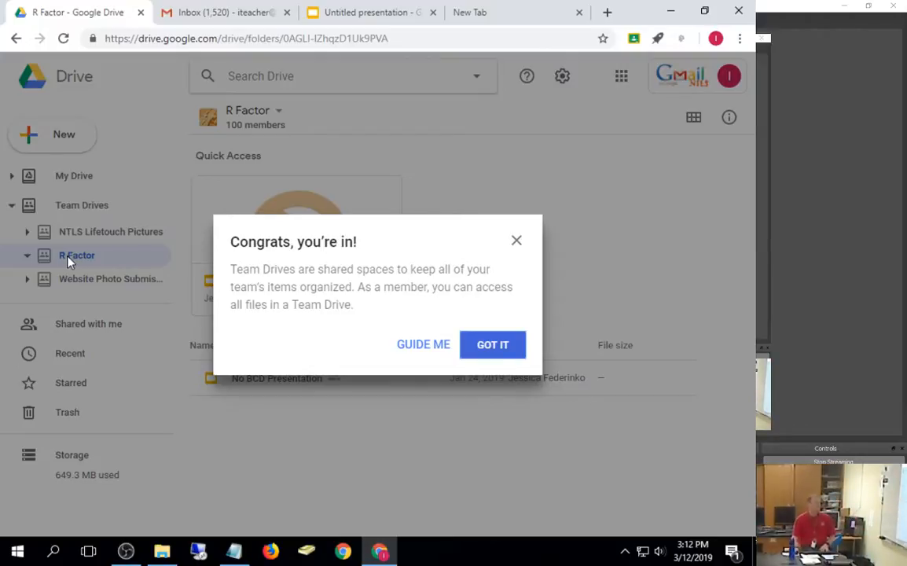
left_click(517, 242)
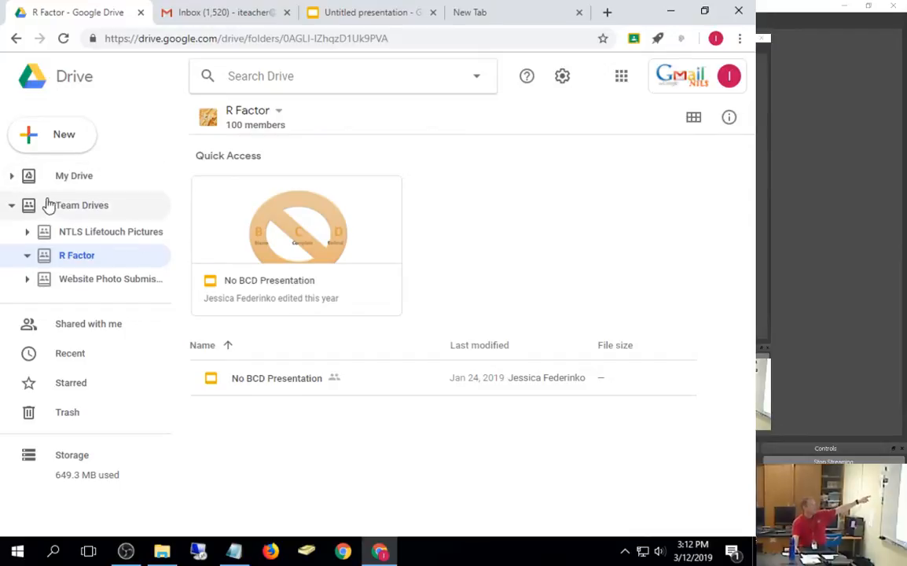
left_click(13, 177)
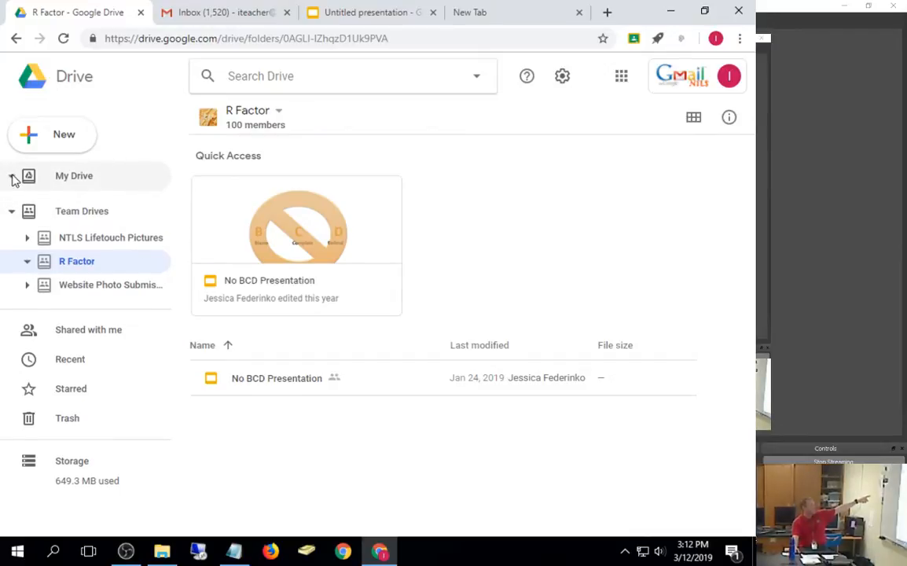
left_click(65, 181)
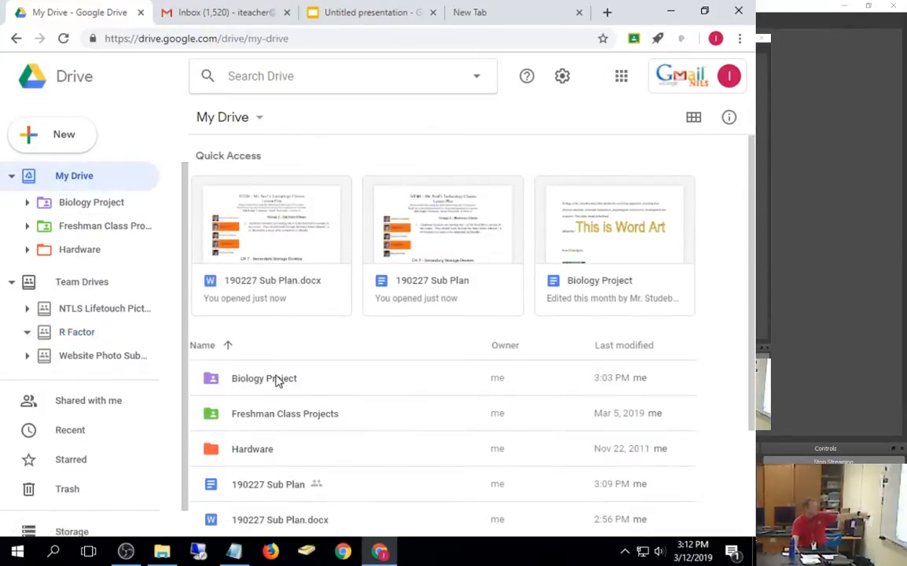
Step: Start sharing the Biology Project folder with the ntls staff group, then cancel
right_click(277, 381)
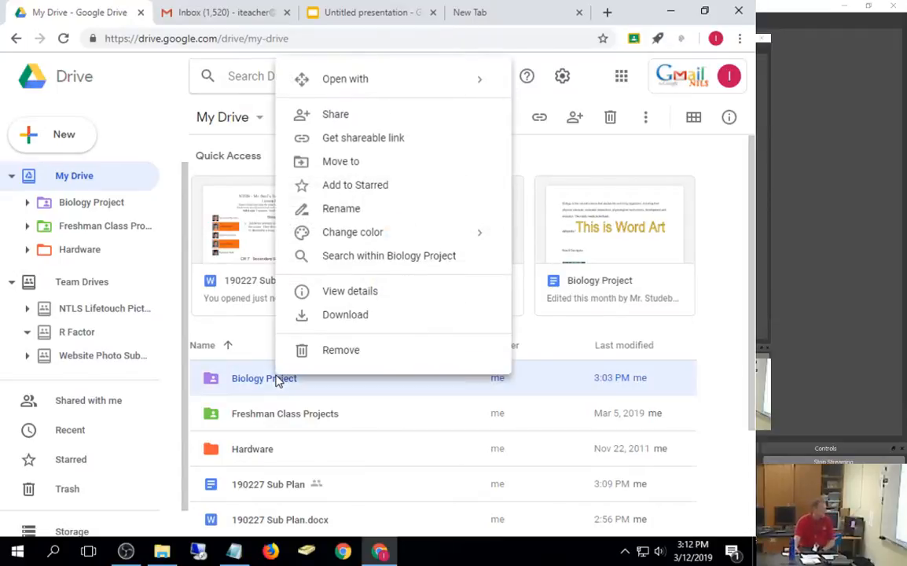
left_click(363, 126)
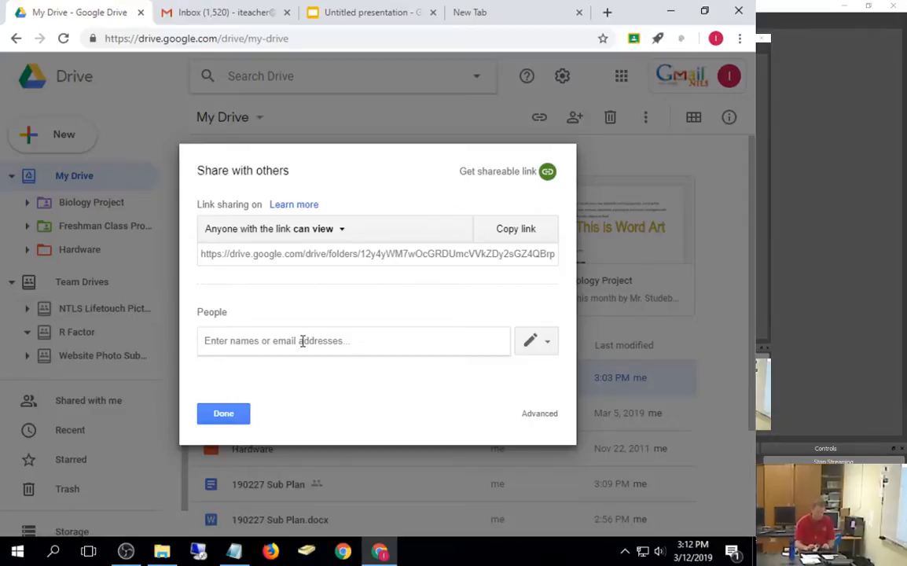
type("ntls_st")
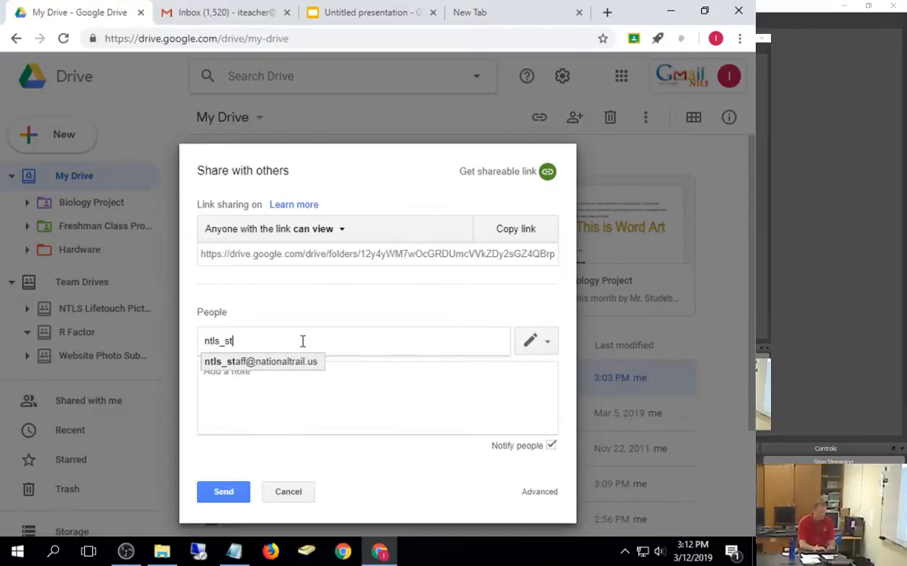
type("af")
left_click(299, 361)
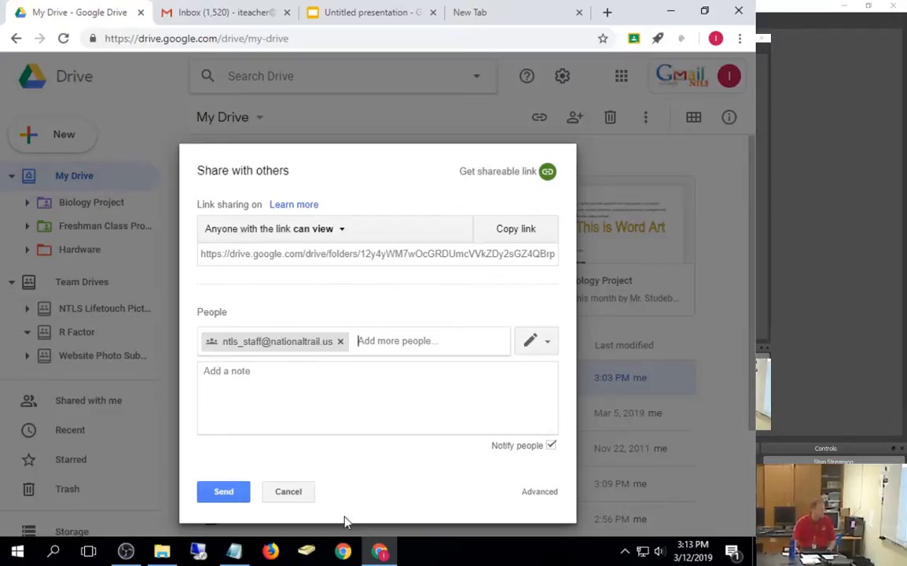
left_click(291, 492)
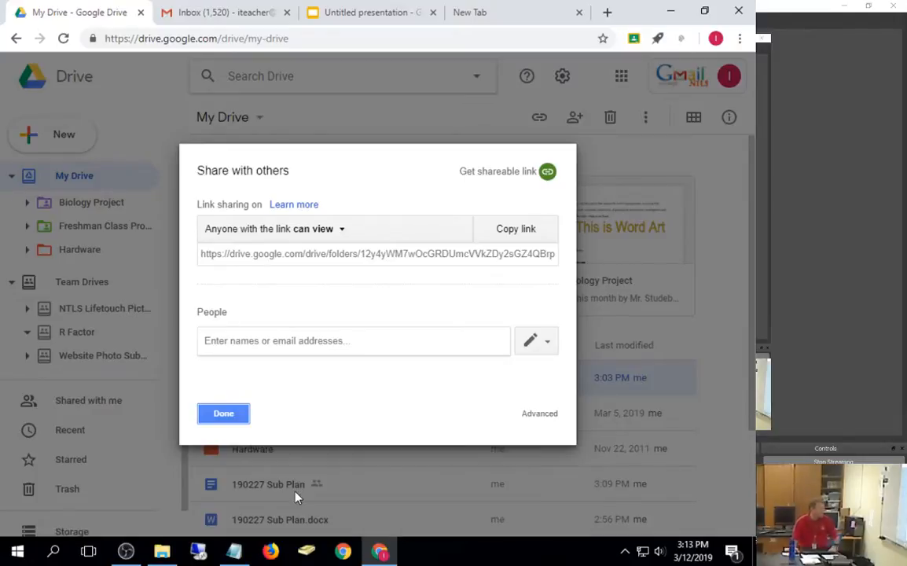
left_click(240, 415)
Step: Open Freshman Class Projects, then browse the Shared with me file list
double_click(241, 415)
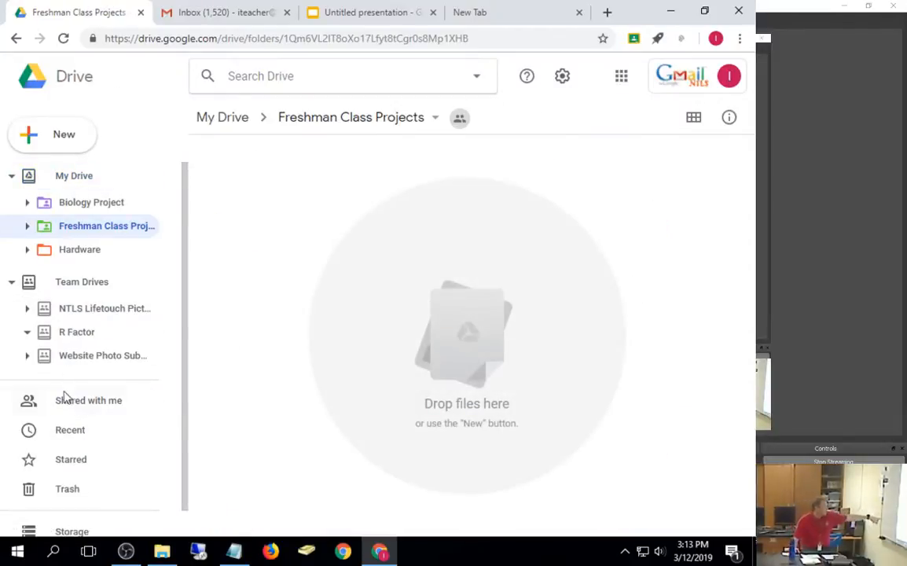
left_click(87, 401)
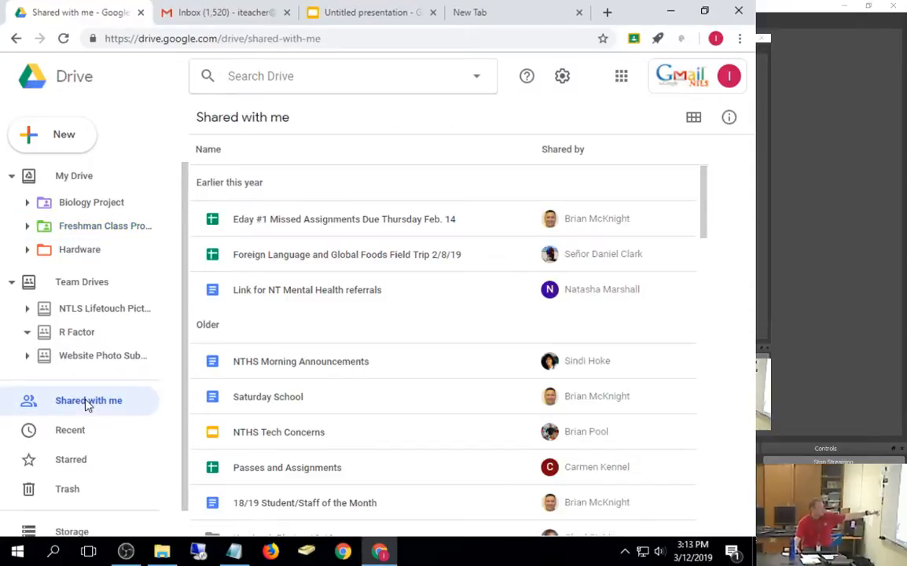
scroll(385, 423, "down", 1)
scroll(386, 423, "down", 1)
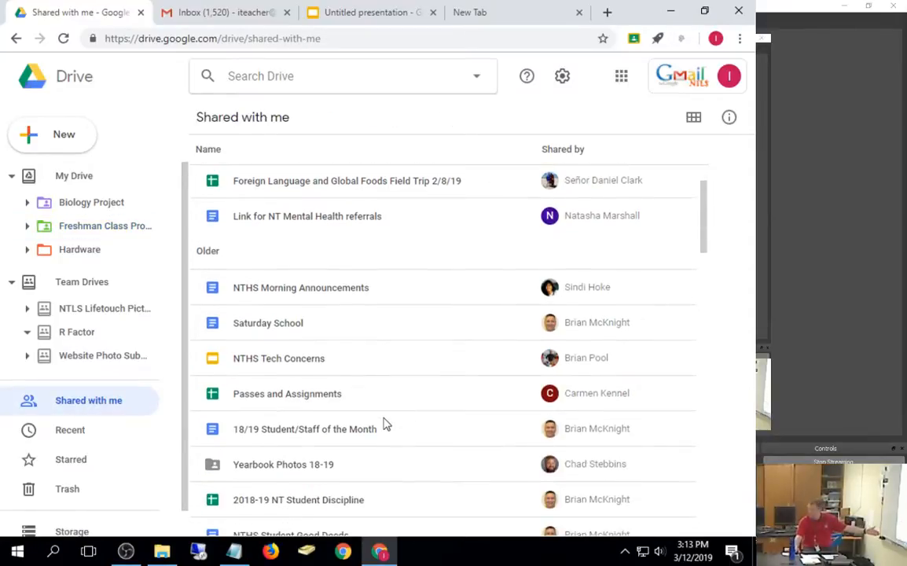
left_click(12, 285)
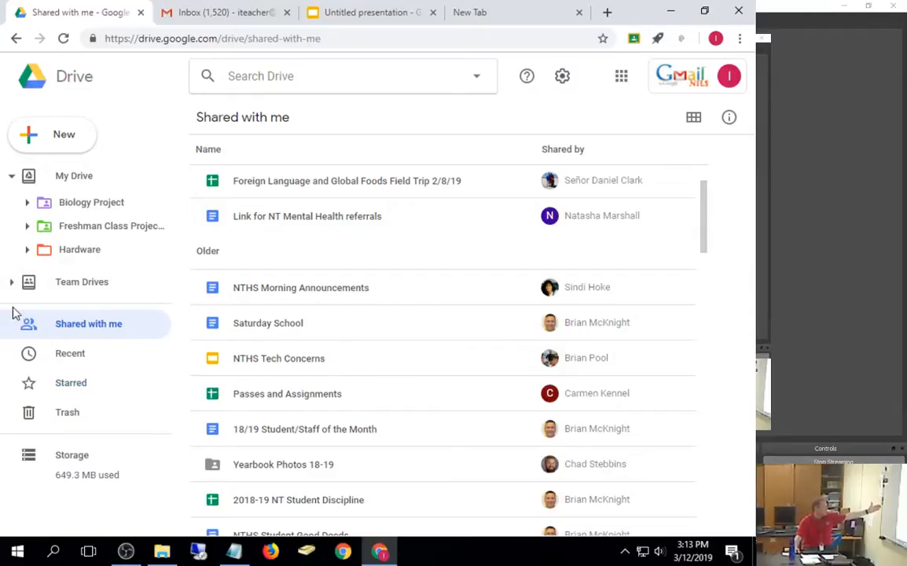
left_click(11, 177)
left_click(11, 205)
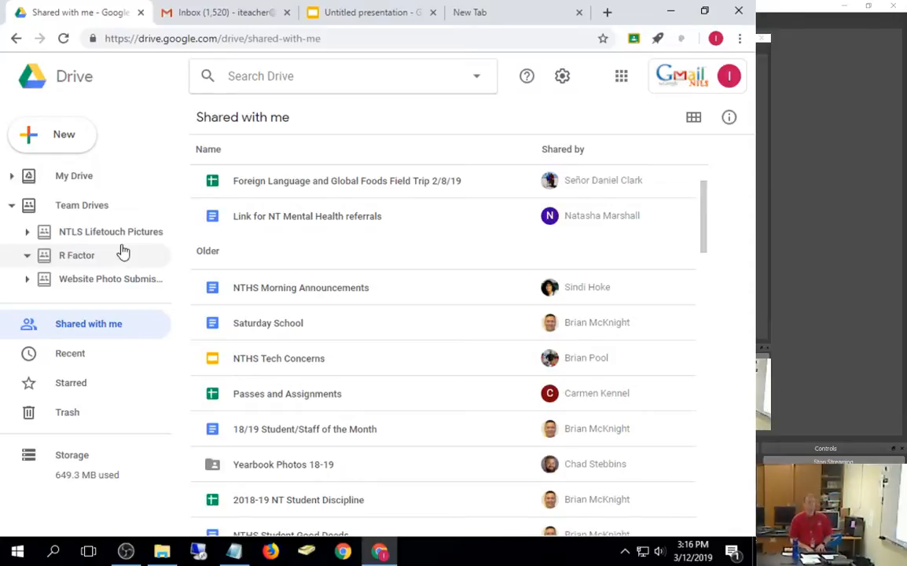
Step: Switch to the blank Untitled presentation in Google Slides
left_click(366, 22)
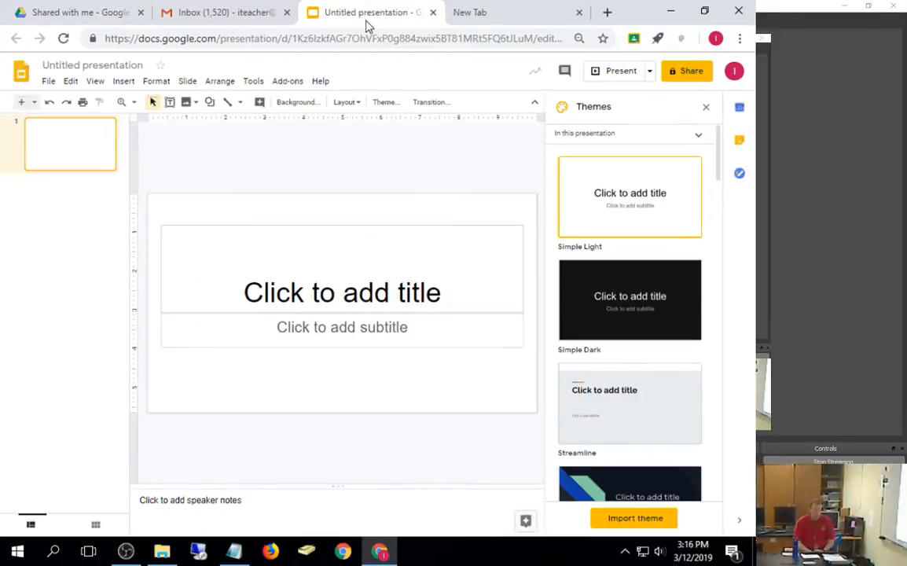
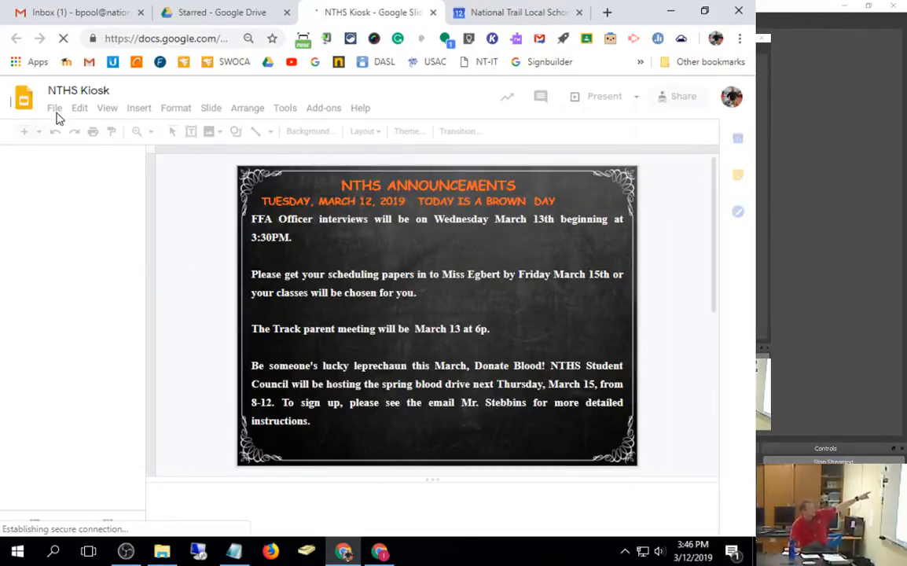
Step: Open the NTHS Kiosk deck's full version history from the File menu
left_click(55, 109)
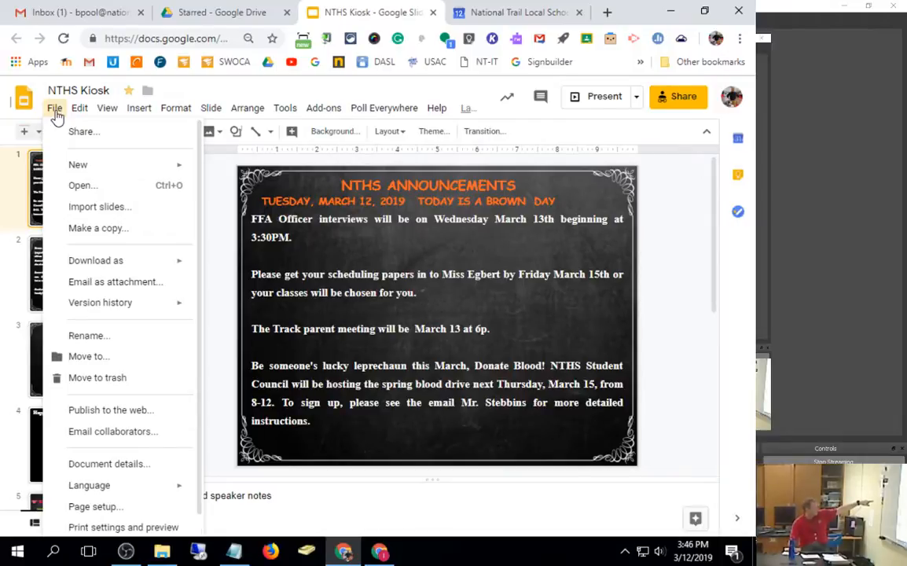
mouse_move(97, 310)
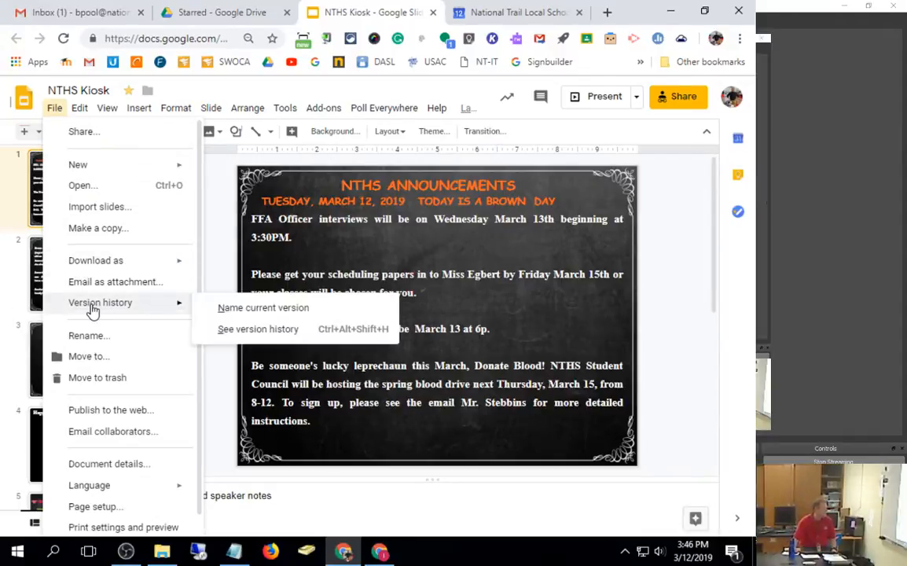
left_click(226, 337)
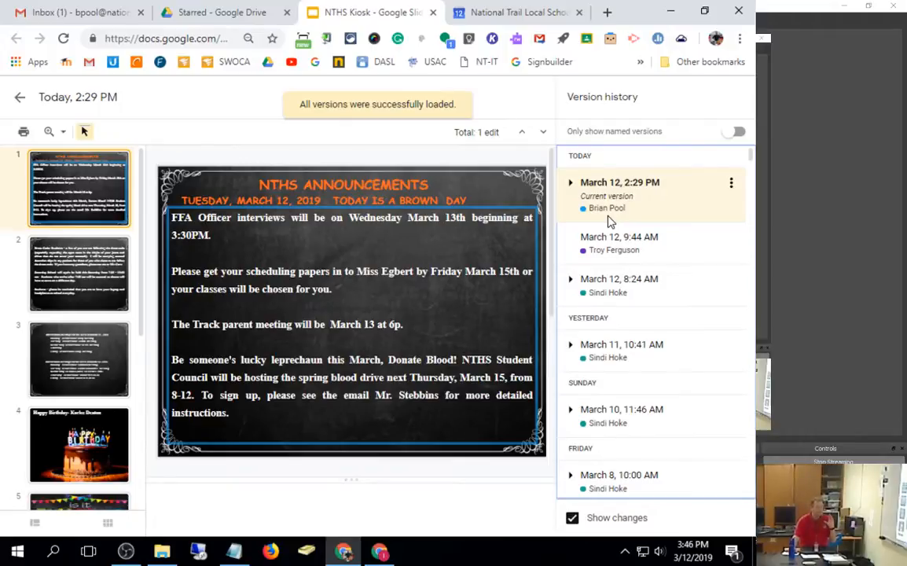
Step: Preview the 9:44 AM, 8:24 AM and March 11 versions, then reopen the current 2:29 PM version's options
left_click(644, 253)
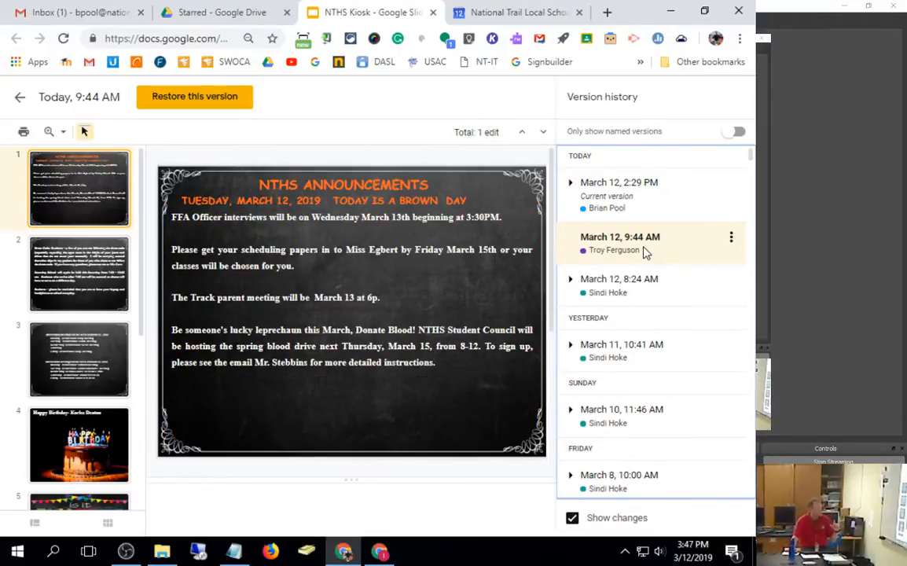
left_click(631, 281)
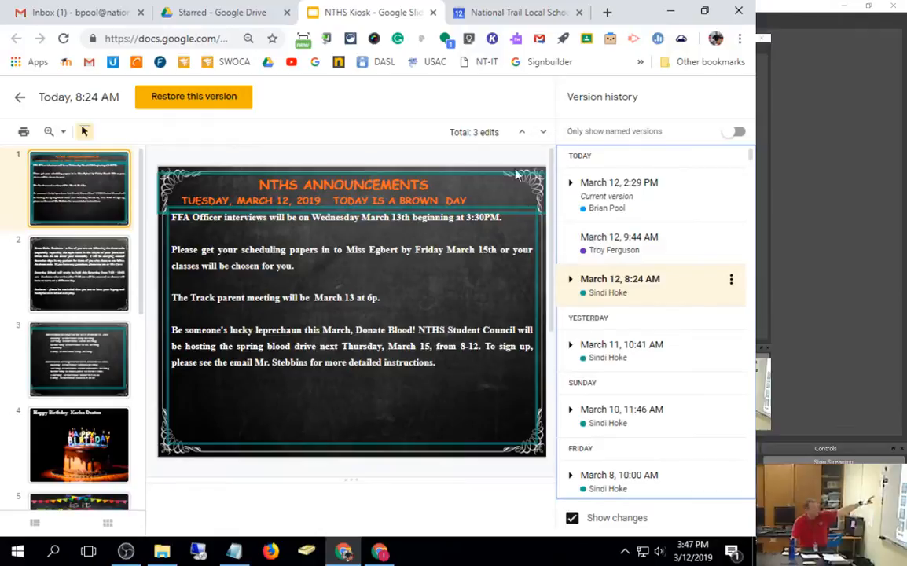
left_click(617, 249)
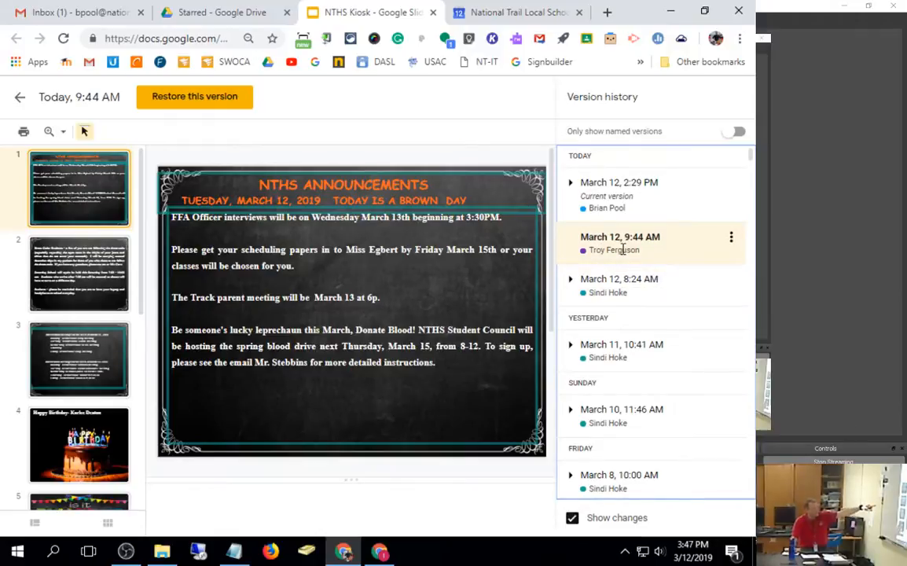
scroll(32, 314, "down", 3)
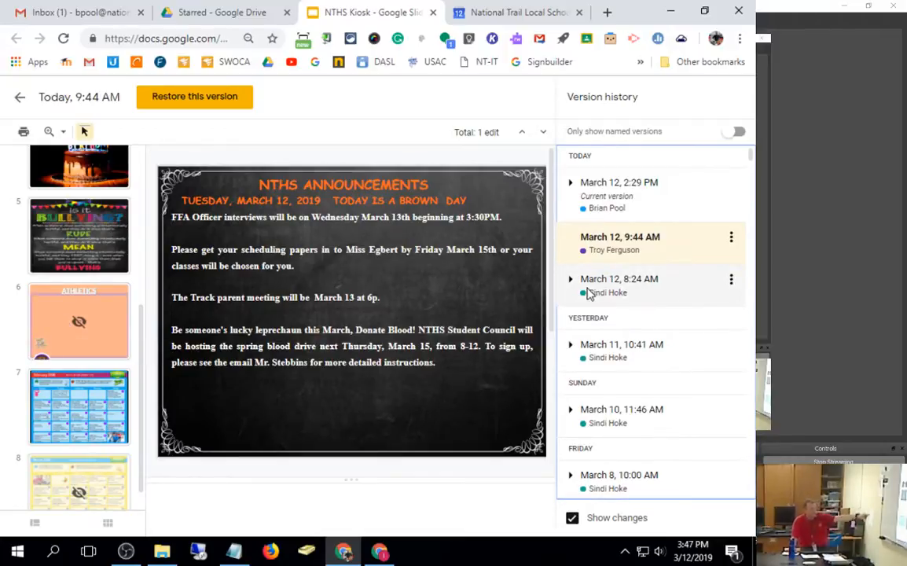
left_click(603, 361)
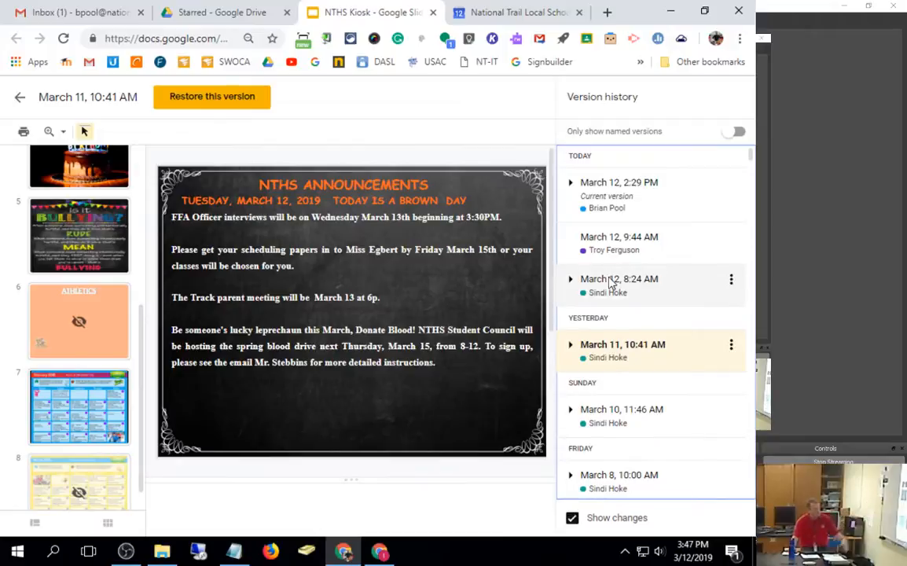
left_click(646, 209)
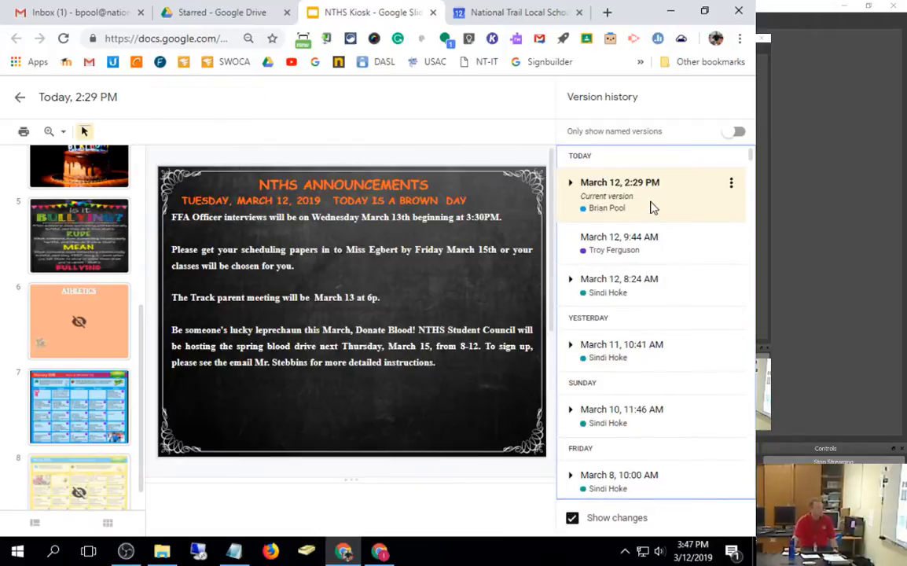
left_click(731, 186)
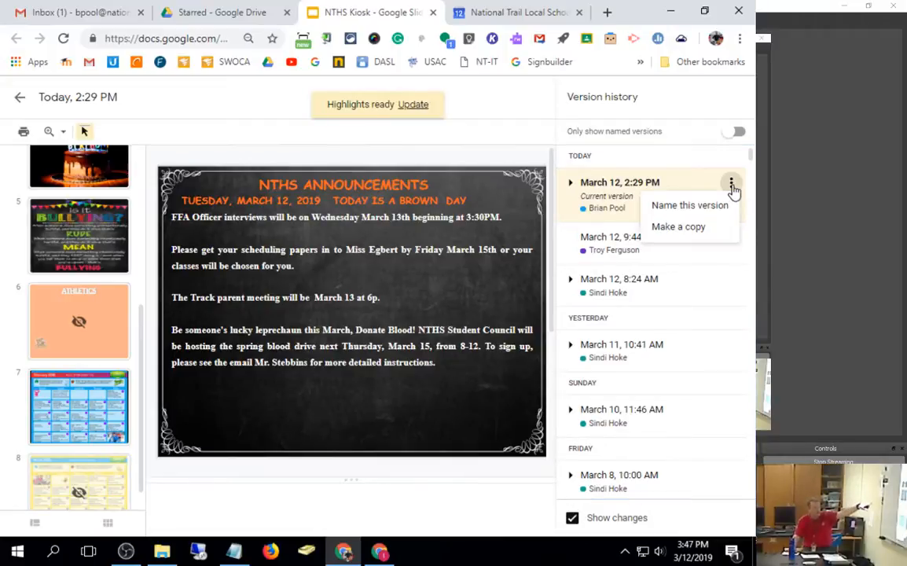
Step: Name the current March 12, 2:29 PM version 'End of class Tuesday'
left_click(688, 207)
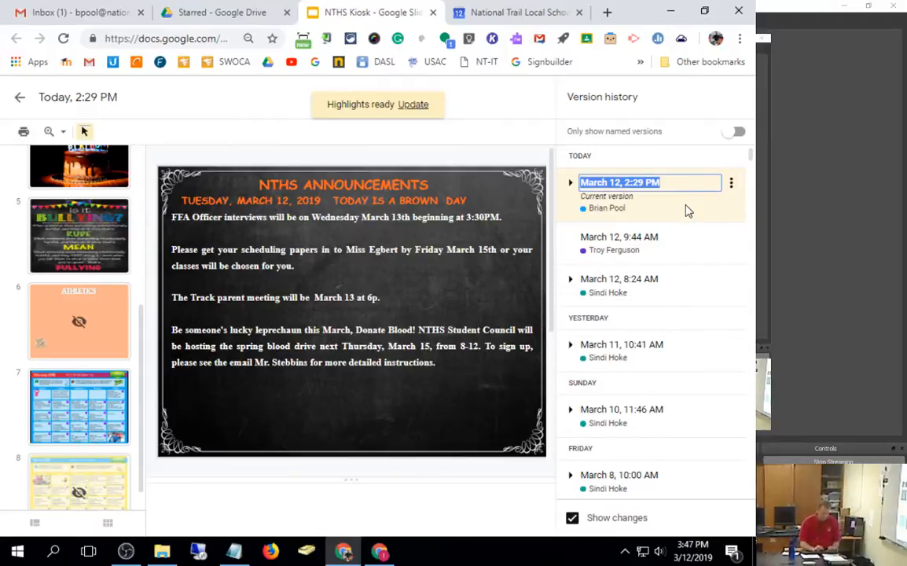
type("End of c")
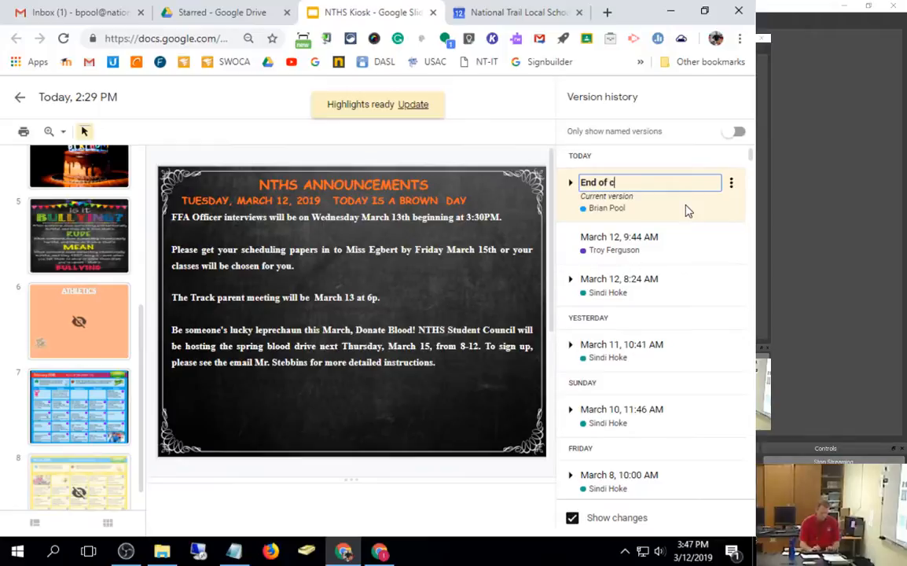
type("lass Tuesday")
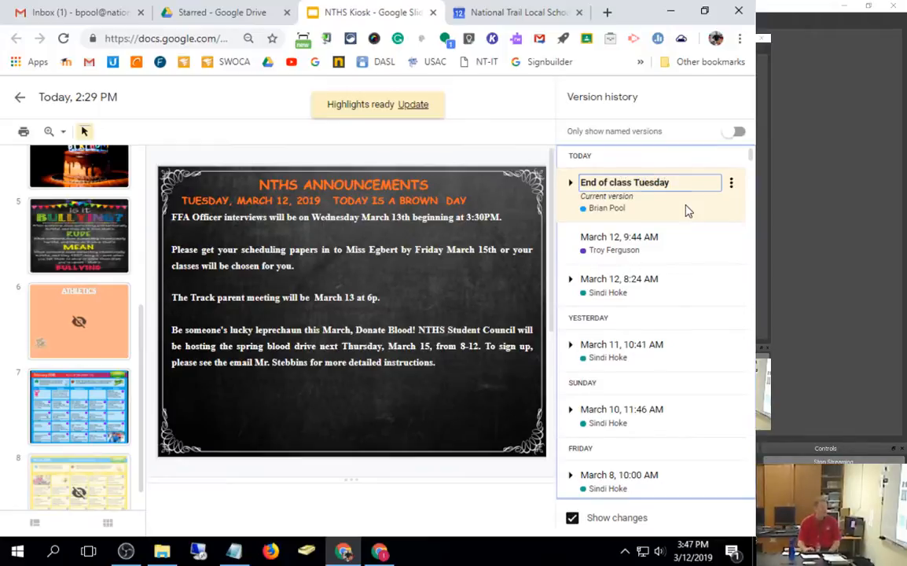
key("Return")
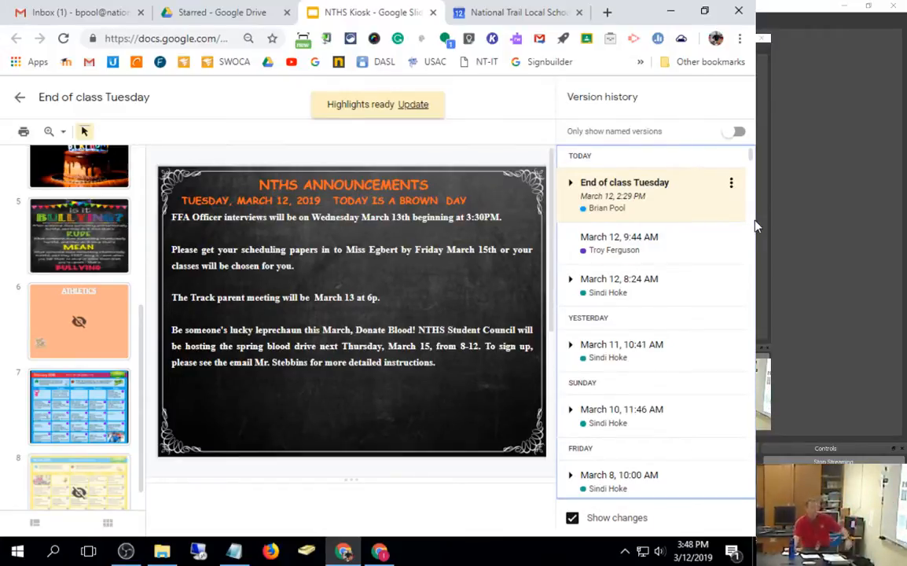
Step: Preview the March 10, 11:46 AM and March 8, 10:00 AM versions
left_click(731, 184)
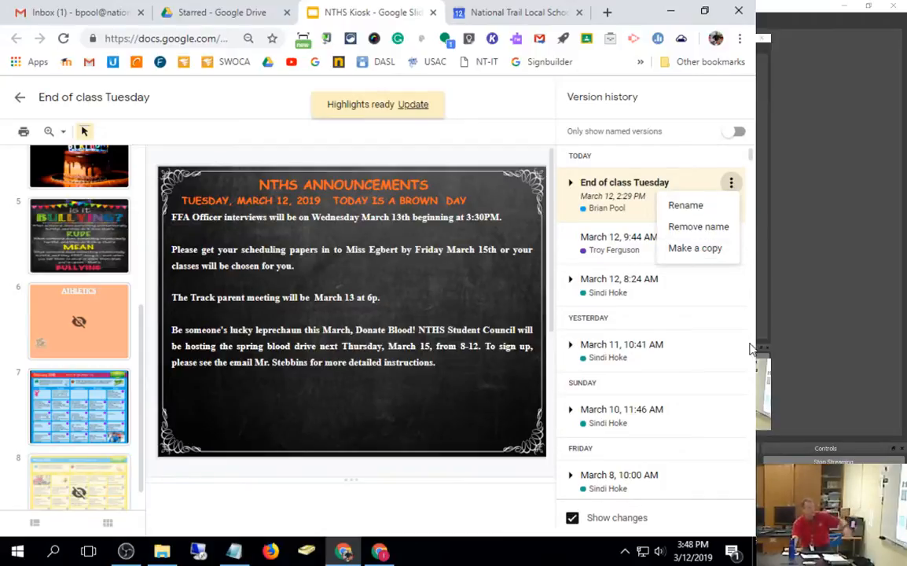
left_click(678, 405)
scroll(679, 406, "down", 1)
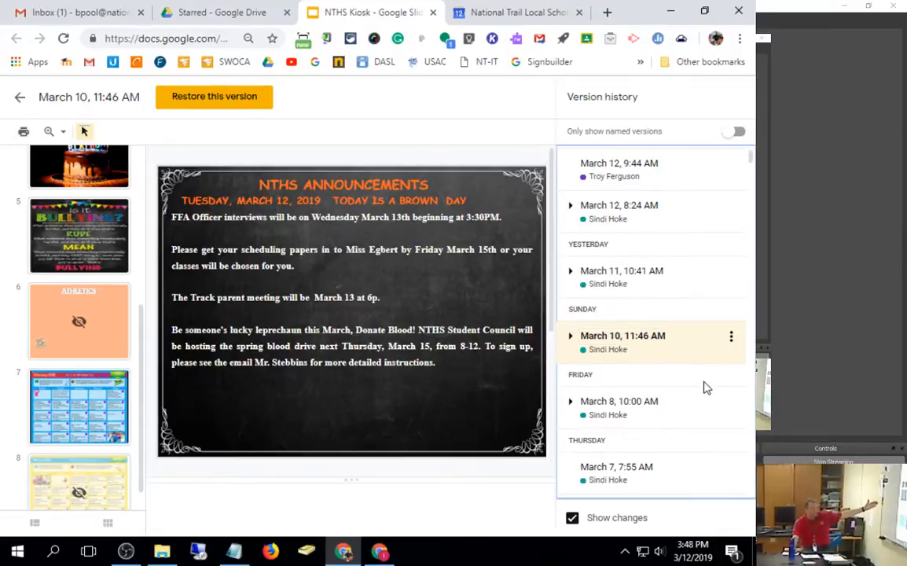
left_click(663, 419)
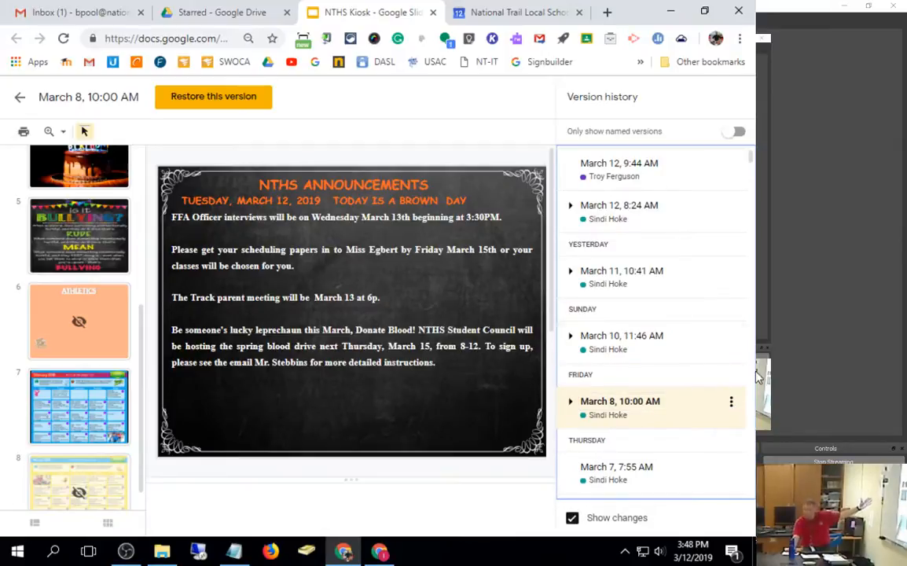
left_click(732, 403)
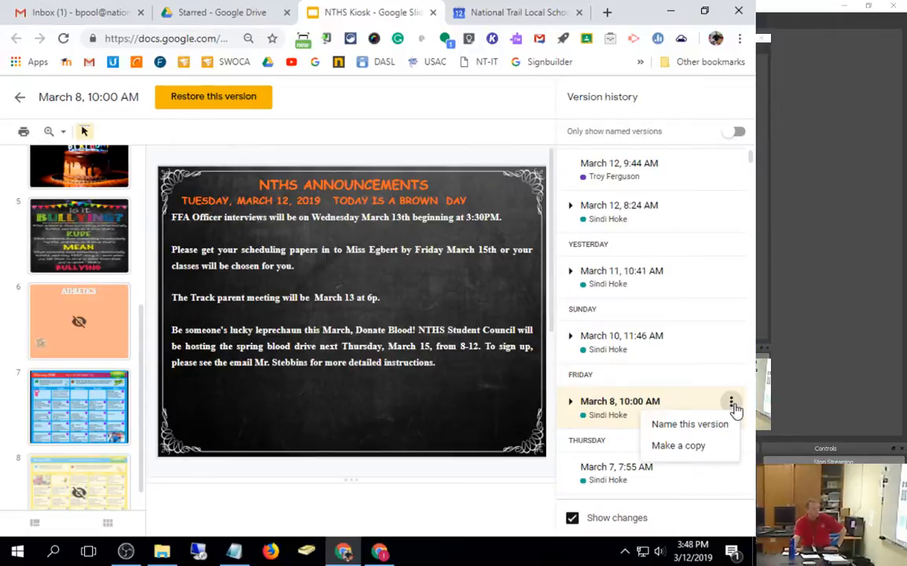
Step: Preview the February 23 versions at 11:34 AM and 2:27 PM
scroll(682, 313, "down", 15)
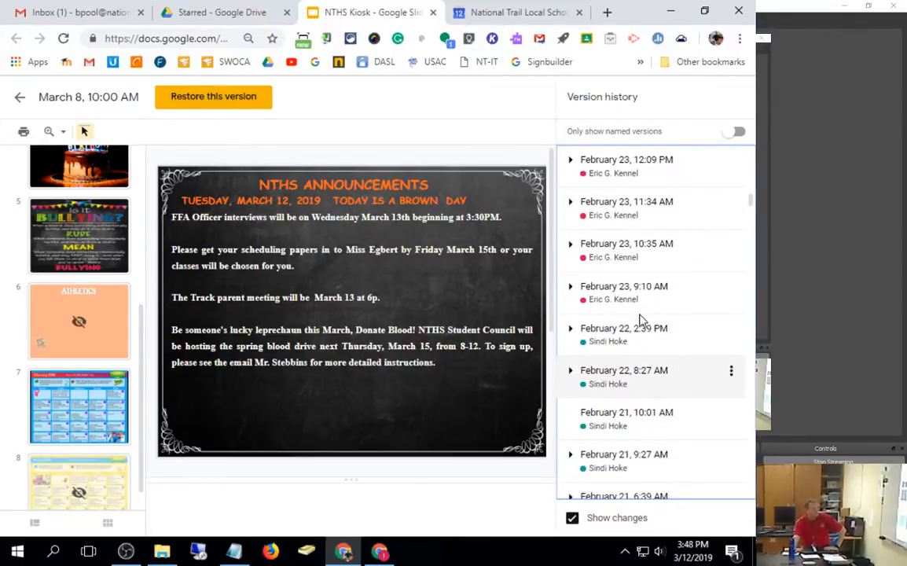
scroll(677, 292, "up", 1)
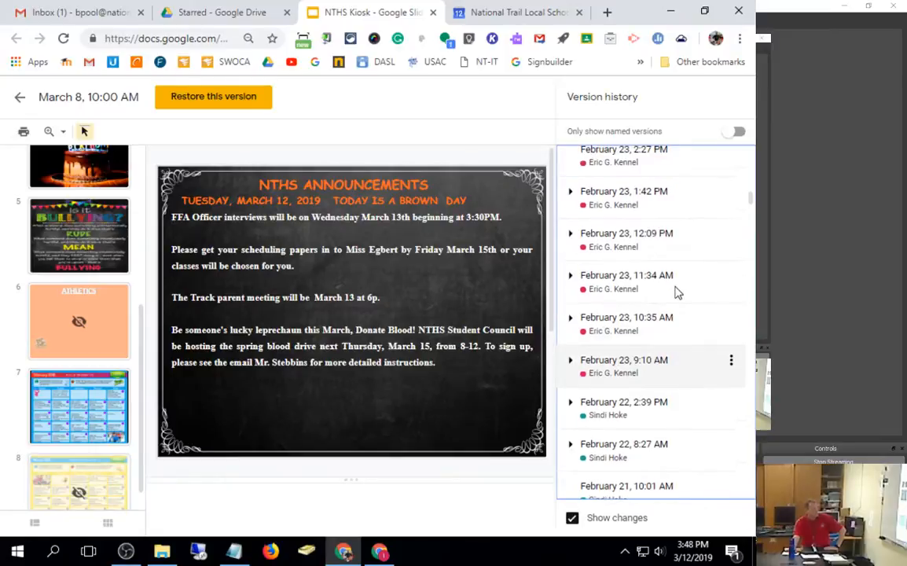
left_click(676, 275)
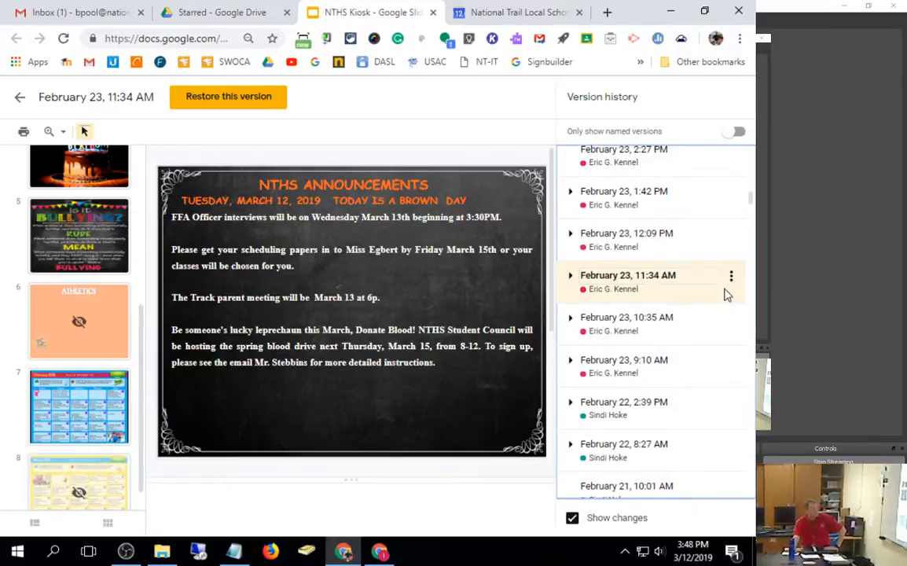
scroll(736, 281, "up", 1)
scroll(736, 283, "up", 2)
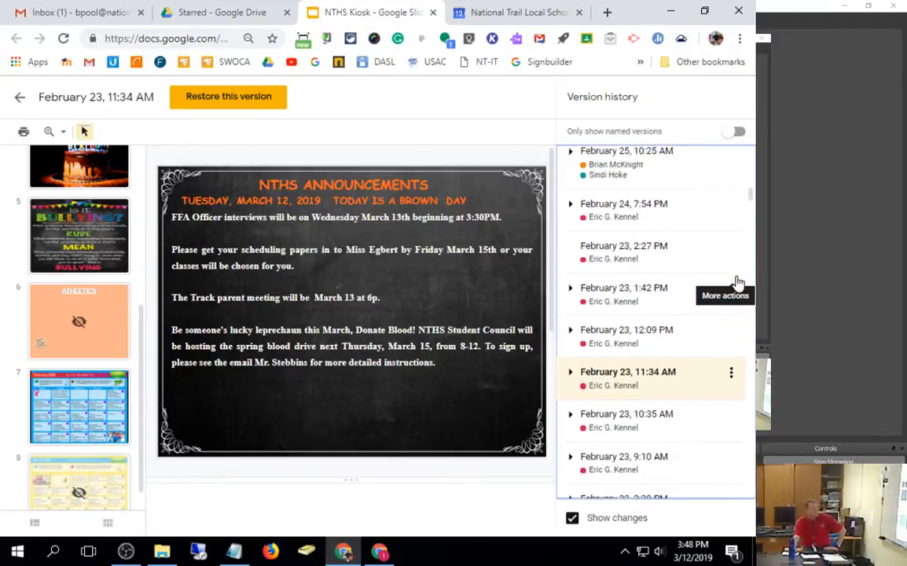
left_click(708, 297)
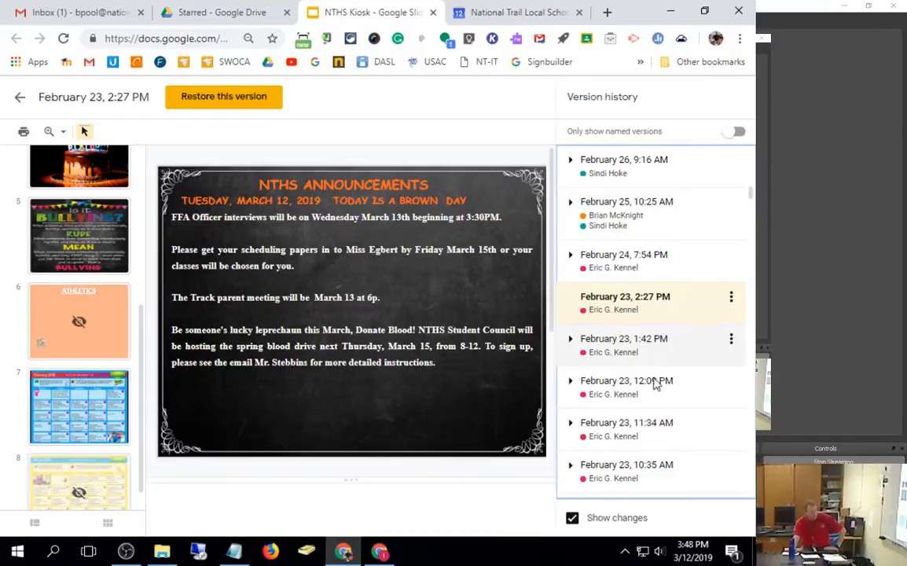
left_click(731, 299)
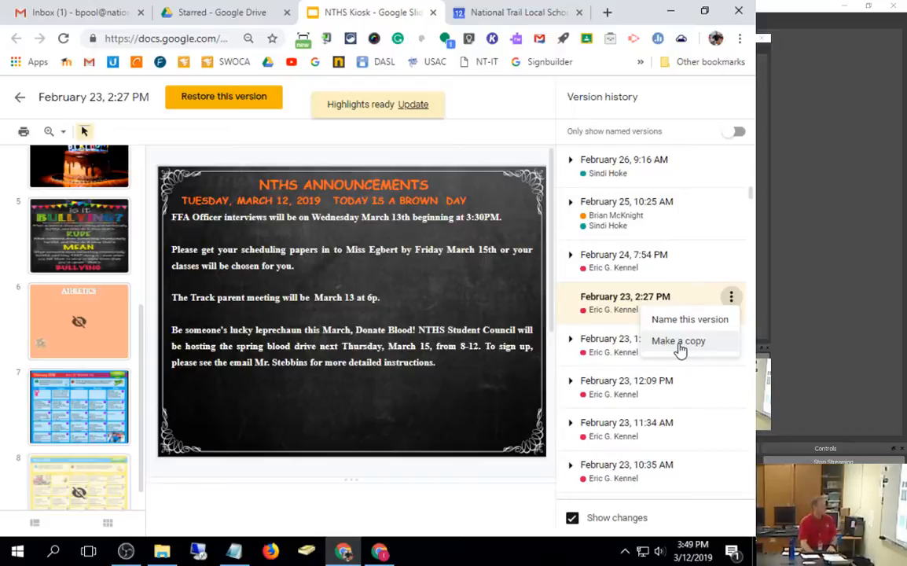
Step: Switch to the other browser window's 'Presentation' deck and open the link text box's comment thread
left_click(674, 12)
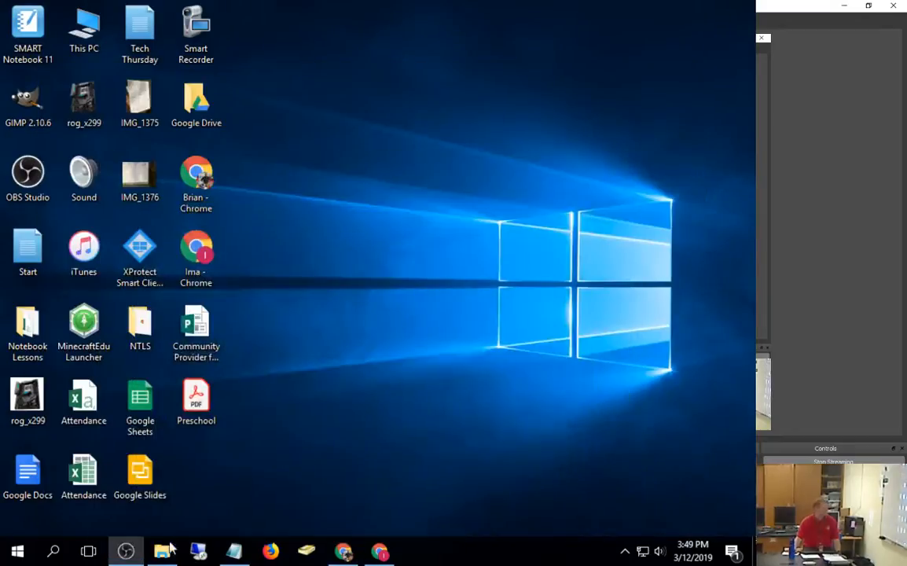
left_click(378, 553)
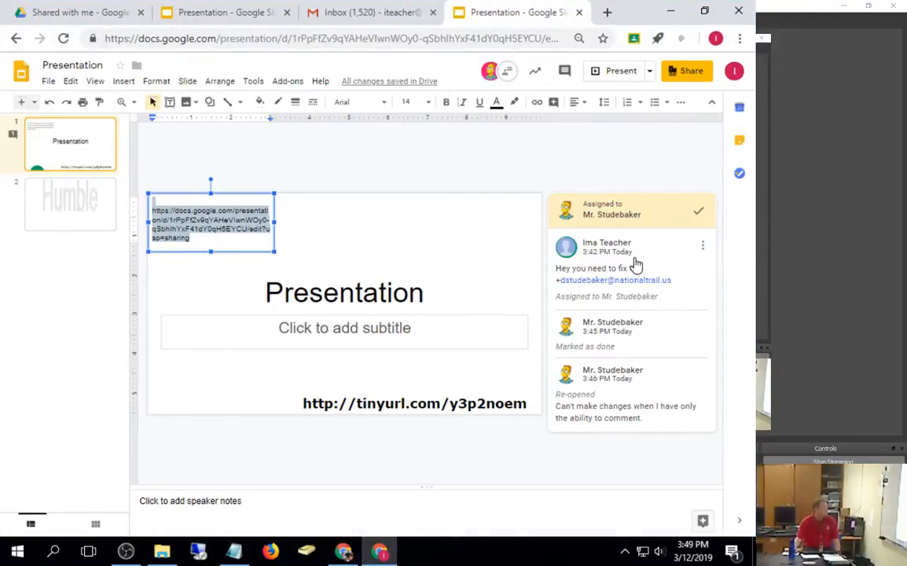
left_click(627, 280)
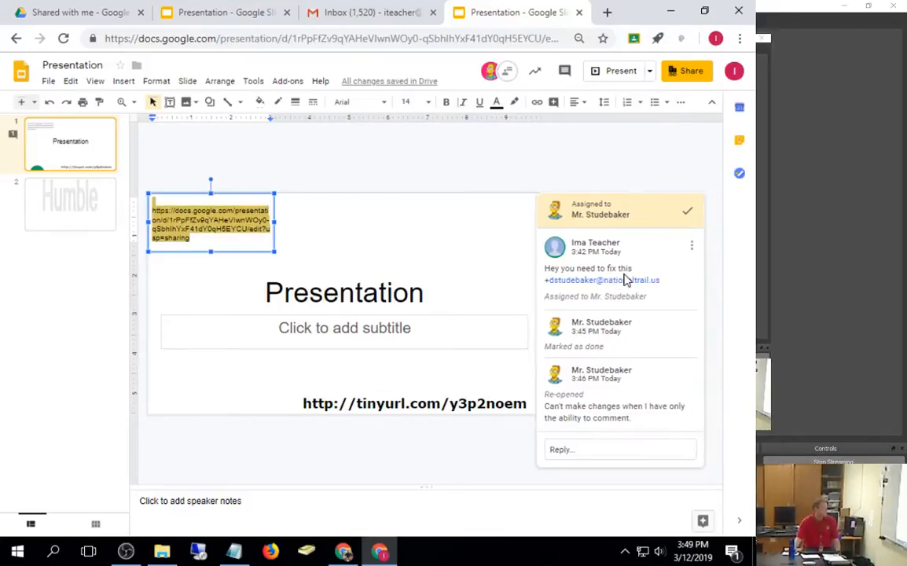